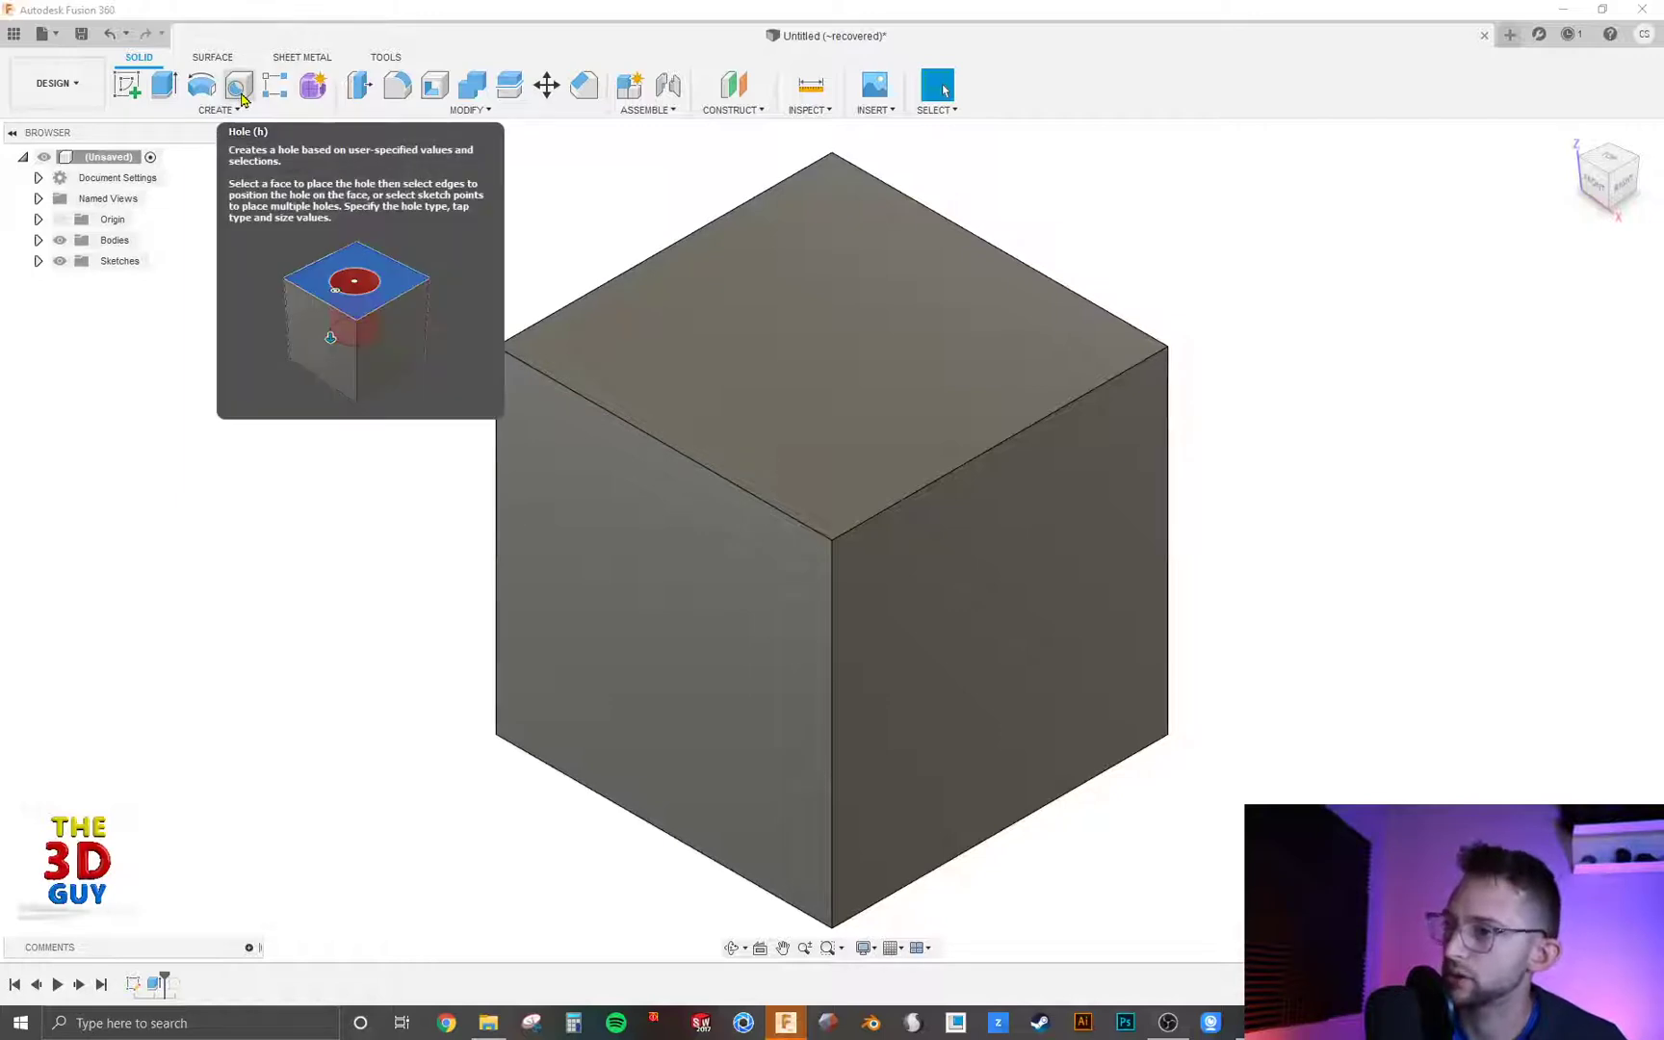
Start a Hole feature using At Point (Single Hole) placement
click(241, 96)
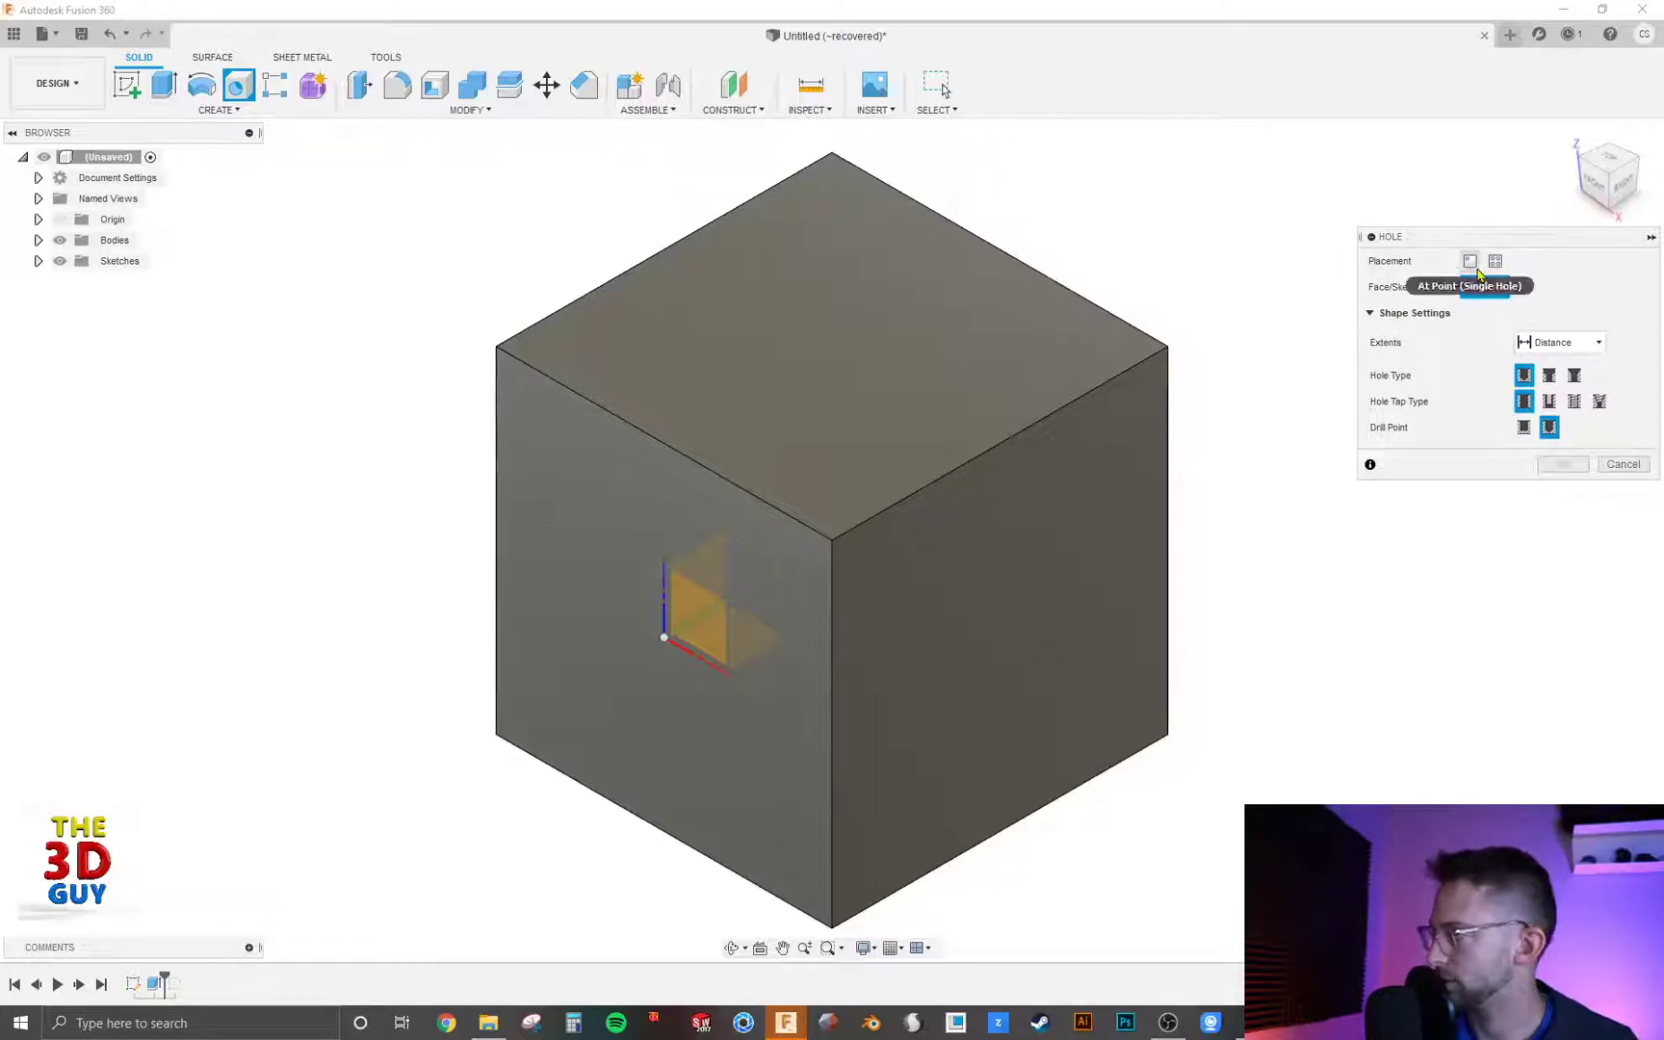
click(1471, 262)
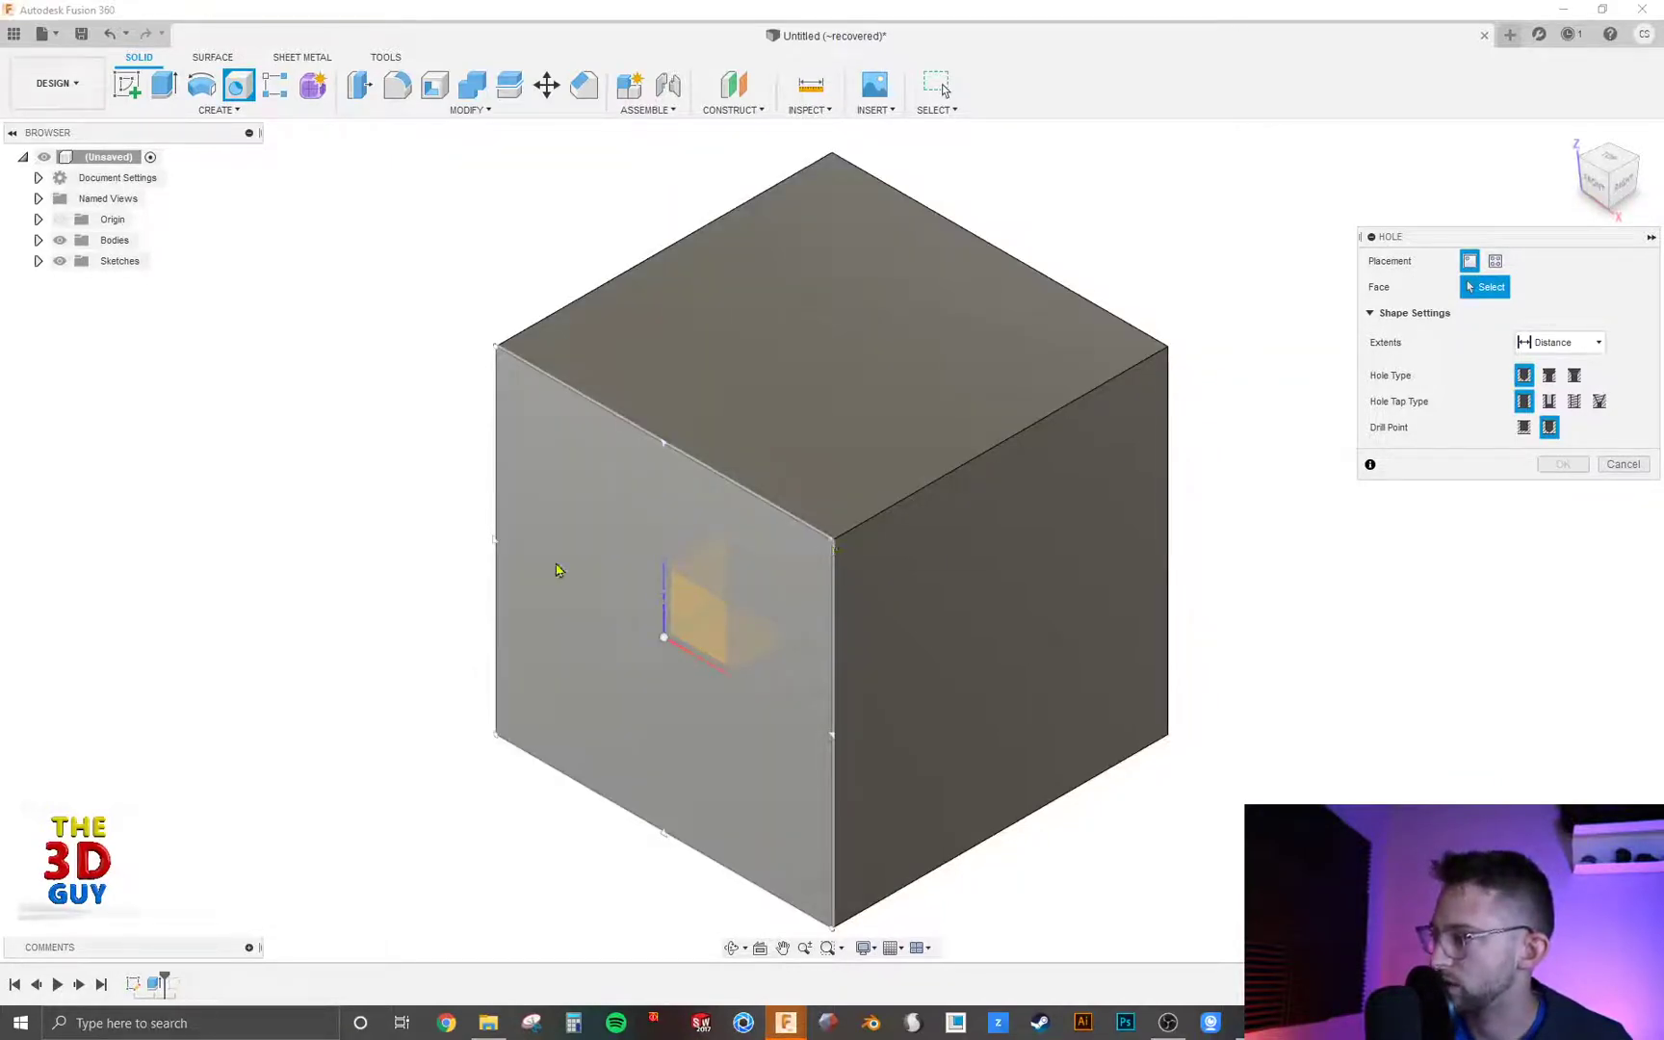
Place the hole low on the cube's front face, 0.60 in wide and 0.70 in deep
click(594, 537)
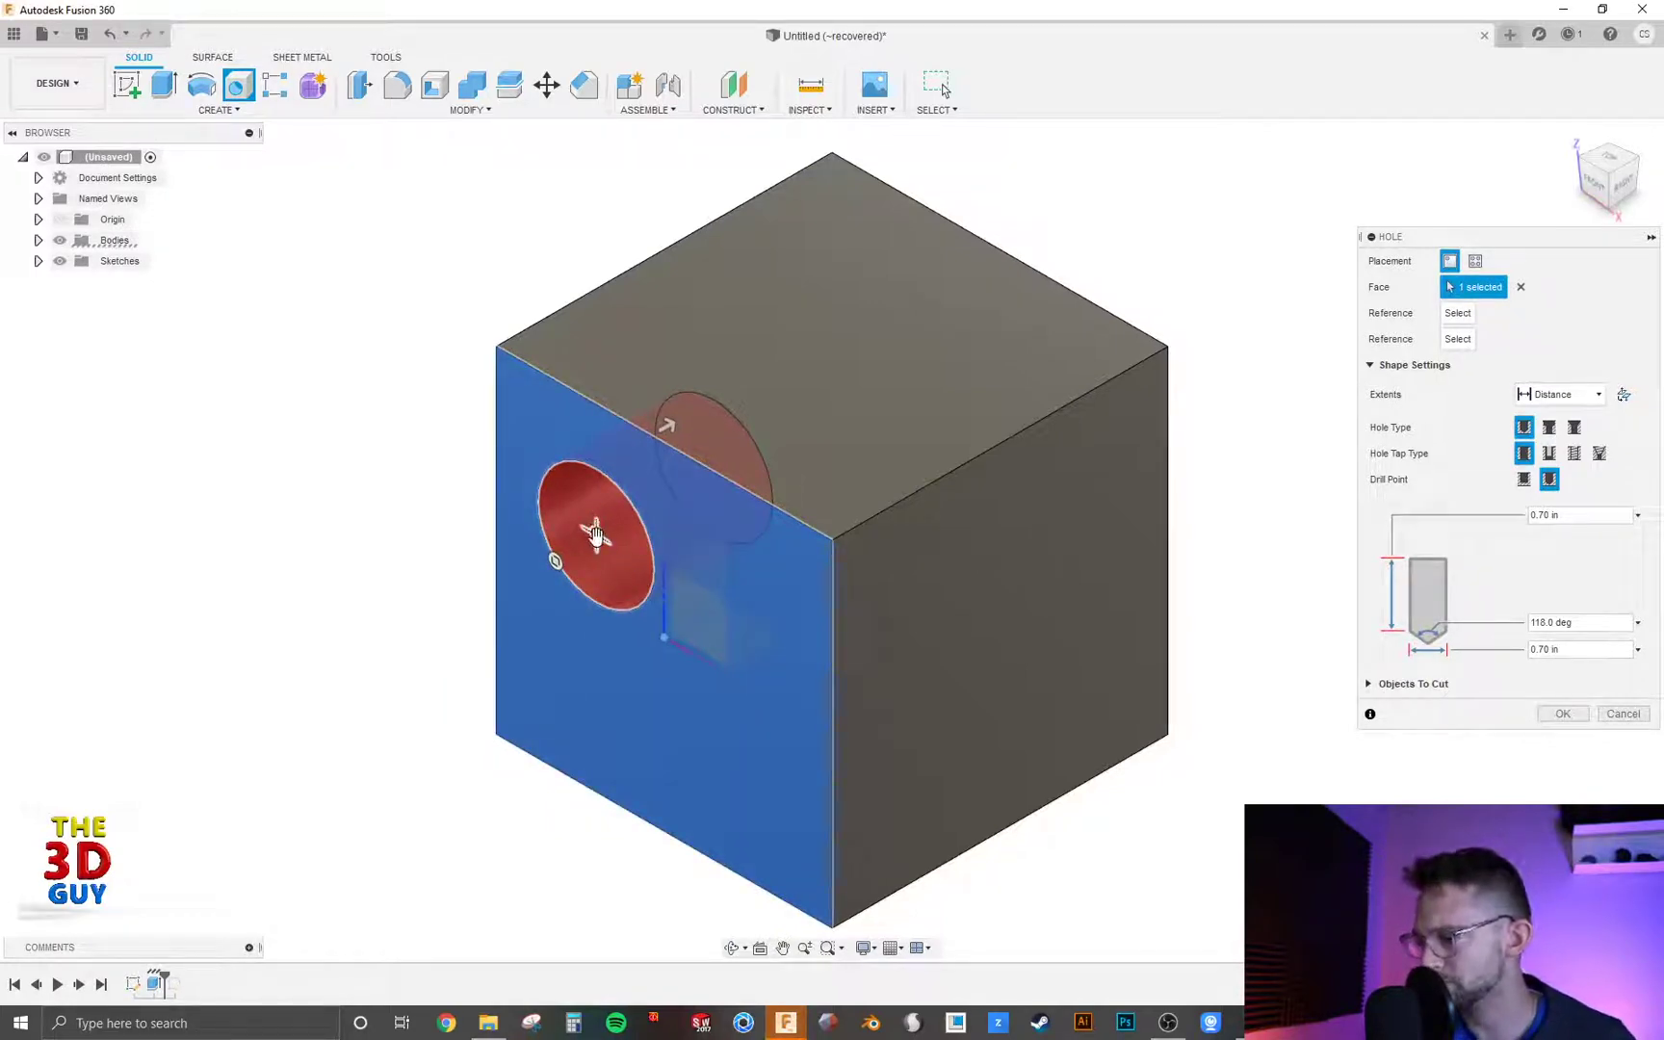
drag(596, 533, 582, 571)
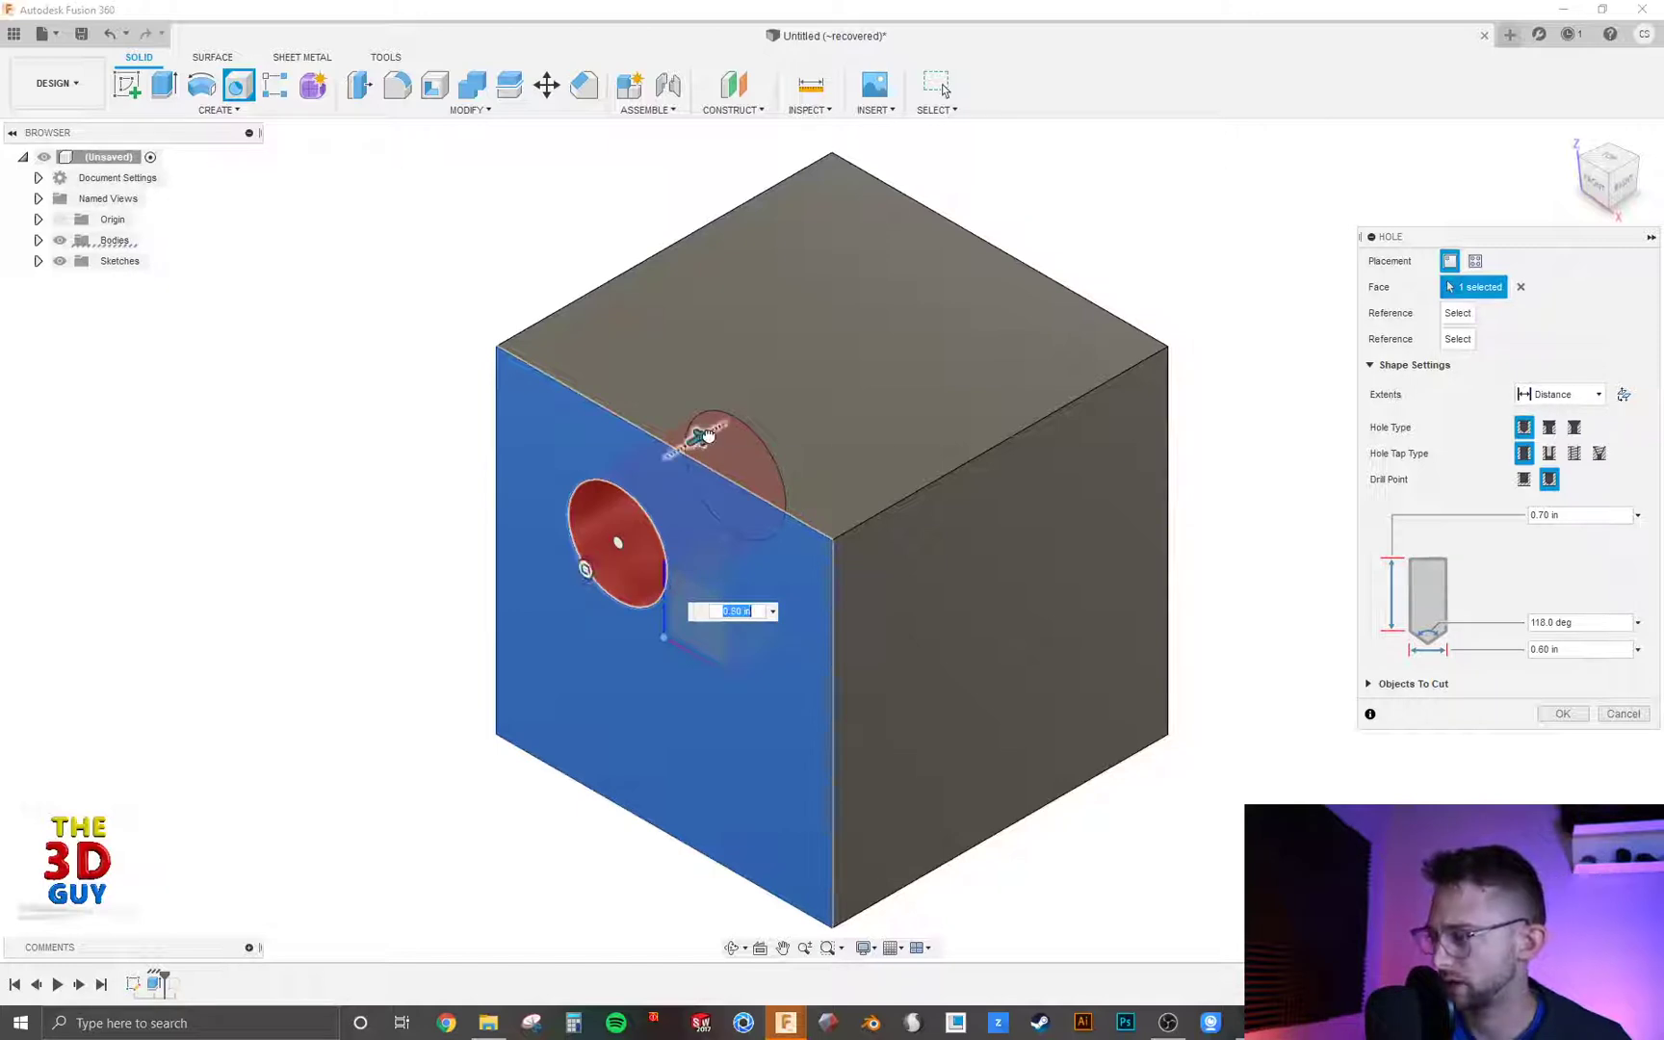
mouse_move(706, 439)
mouse_down()
mouse_move(791, 371)
mouse_move(655, 445)
mouse_move(754, 397)
mouse_move(690, 430)
mouse_up()
click(819, 486)
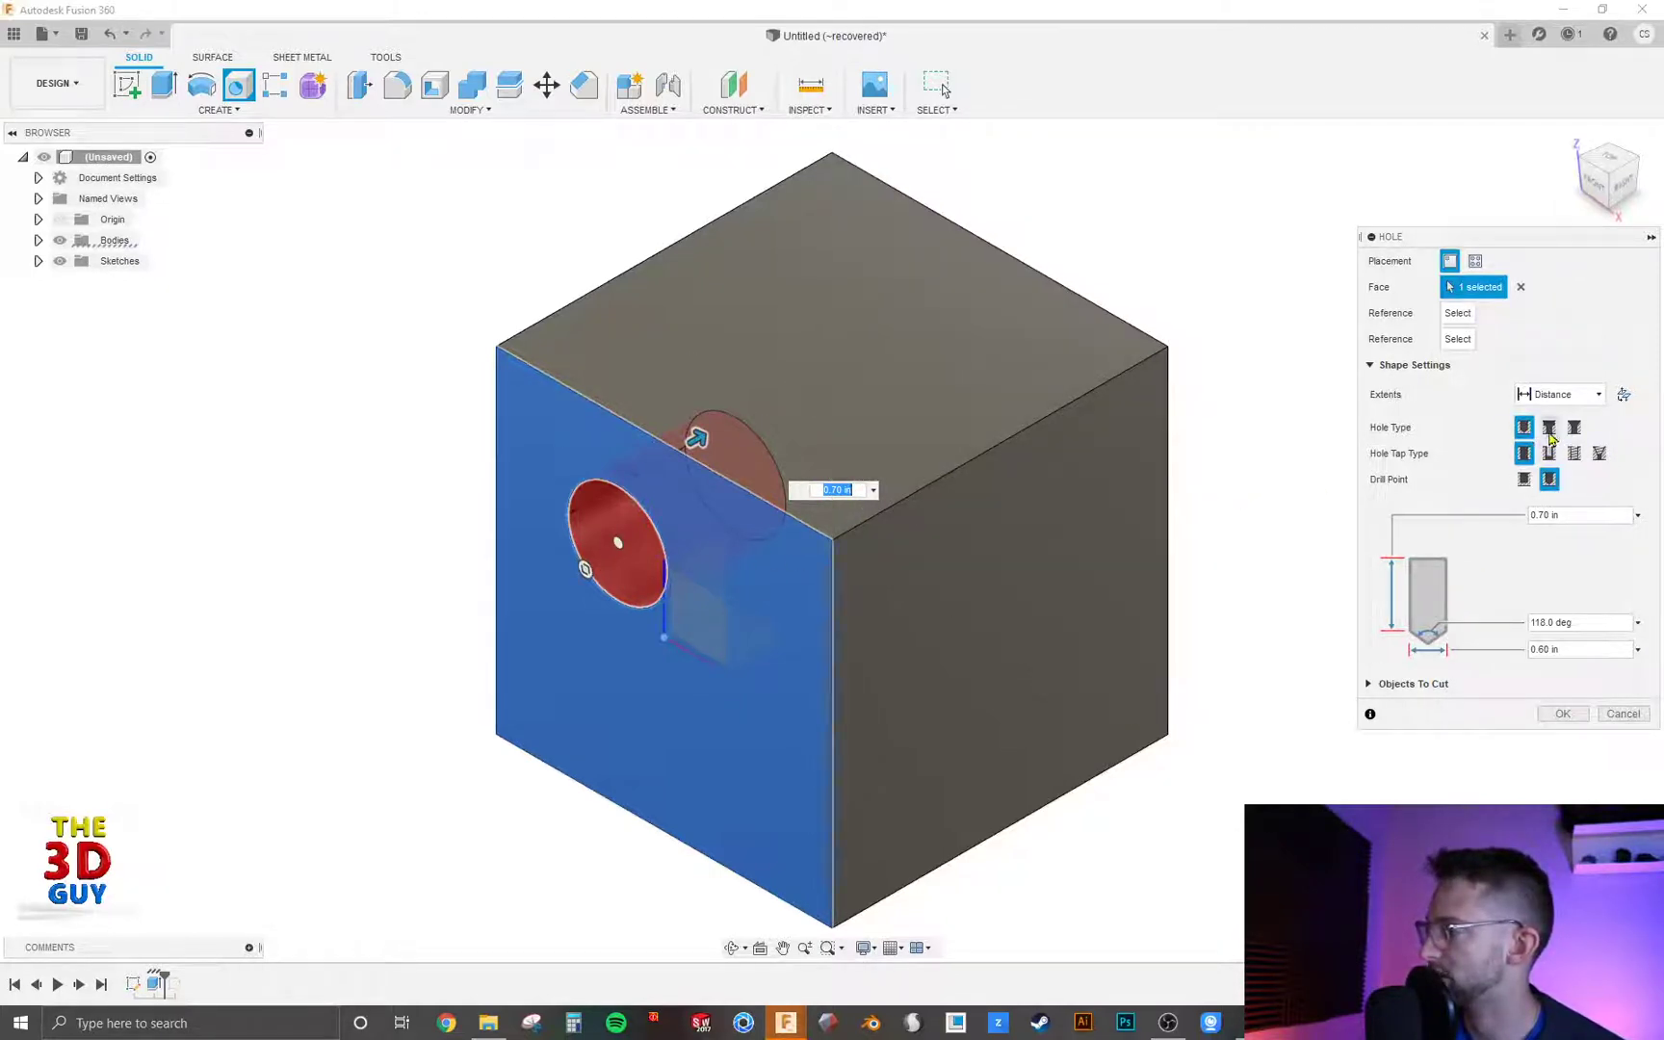
View the cube side-on to check the 0.70 in depth, keeping the Distance extent
click(1607, 162)
click(1609, 185)
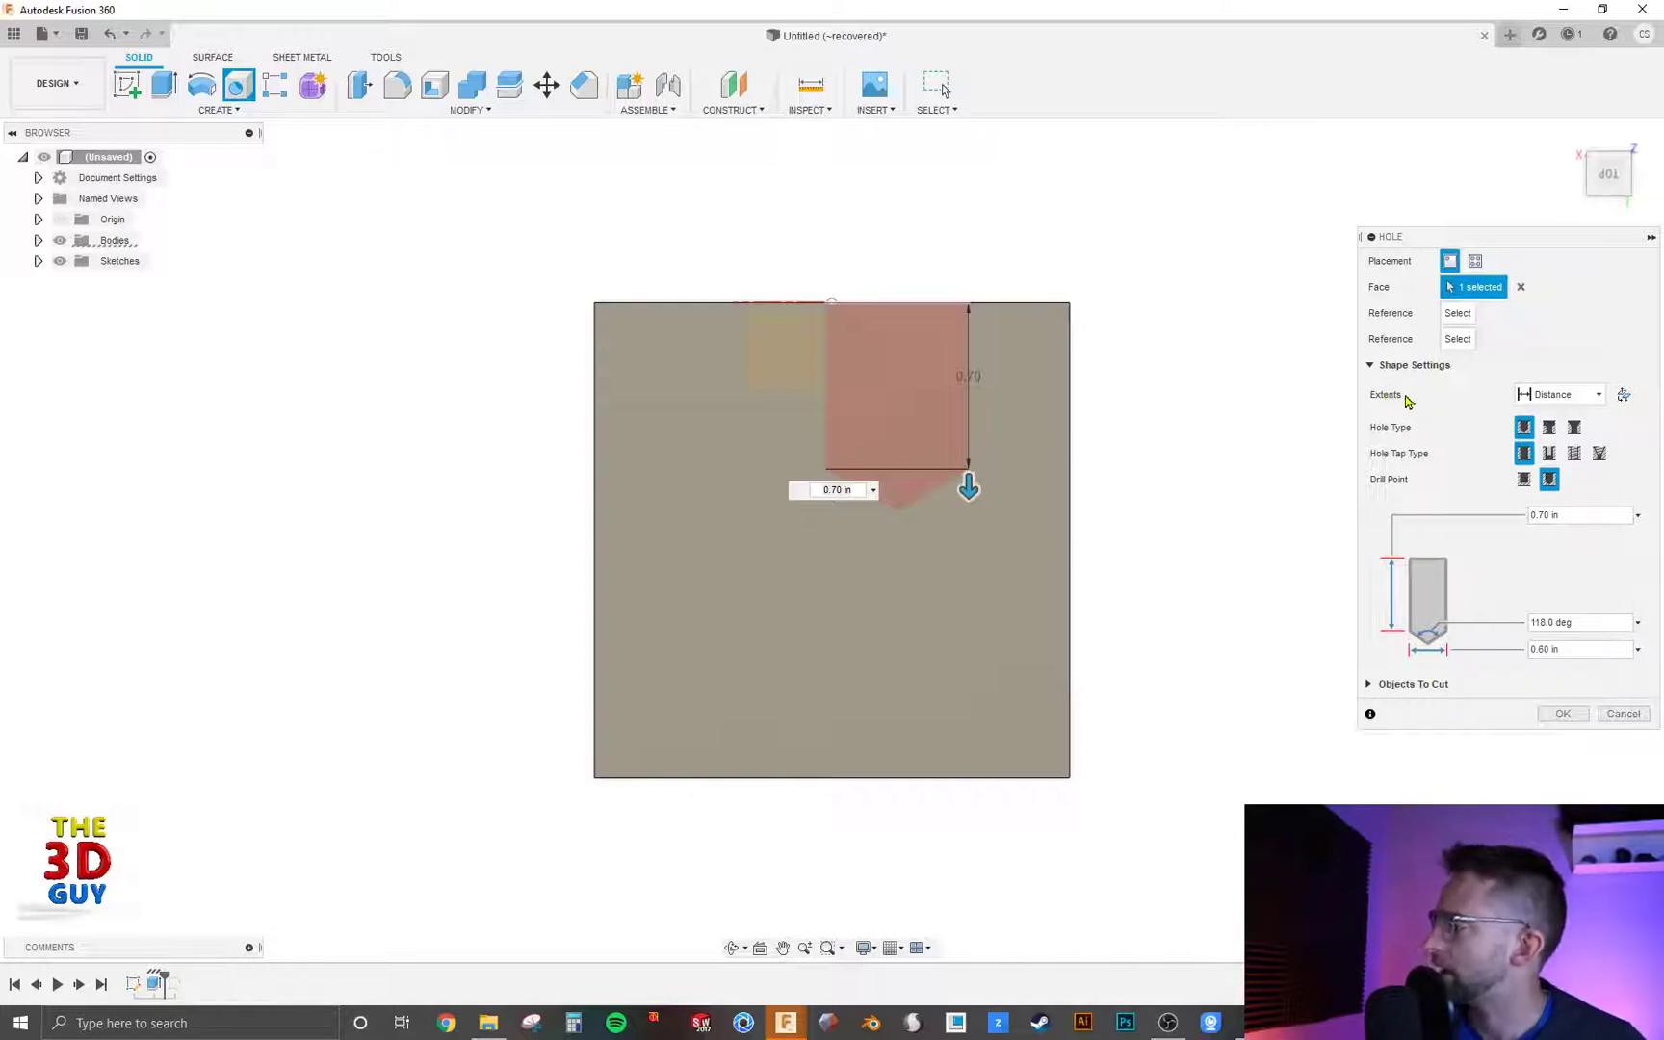
click(1580, 396)
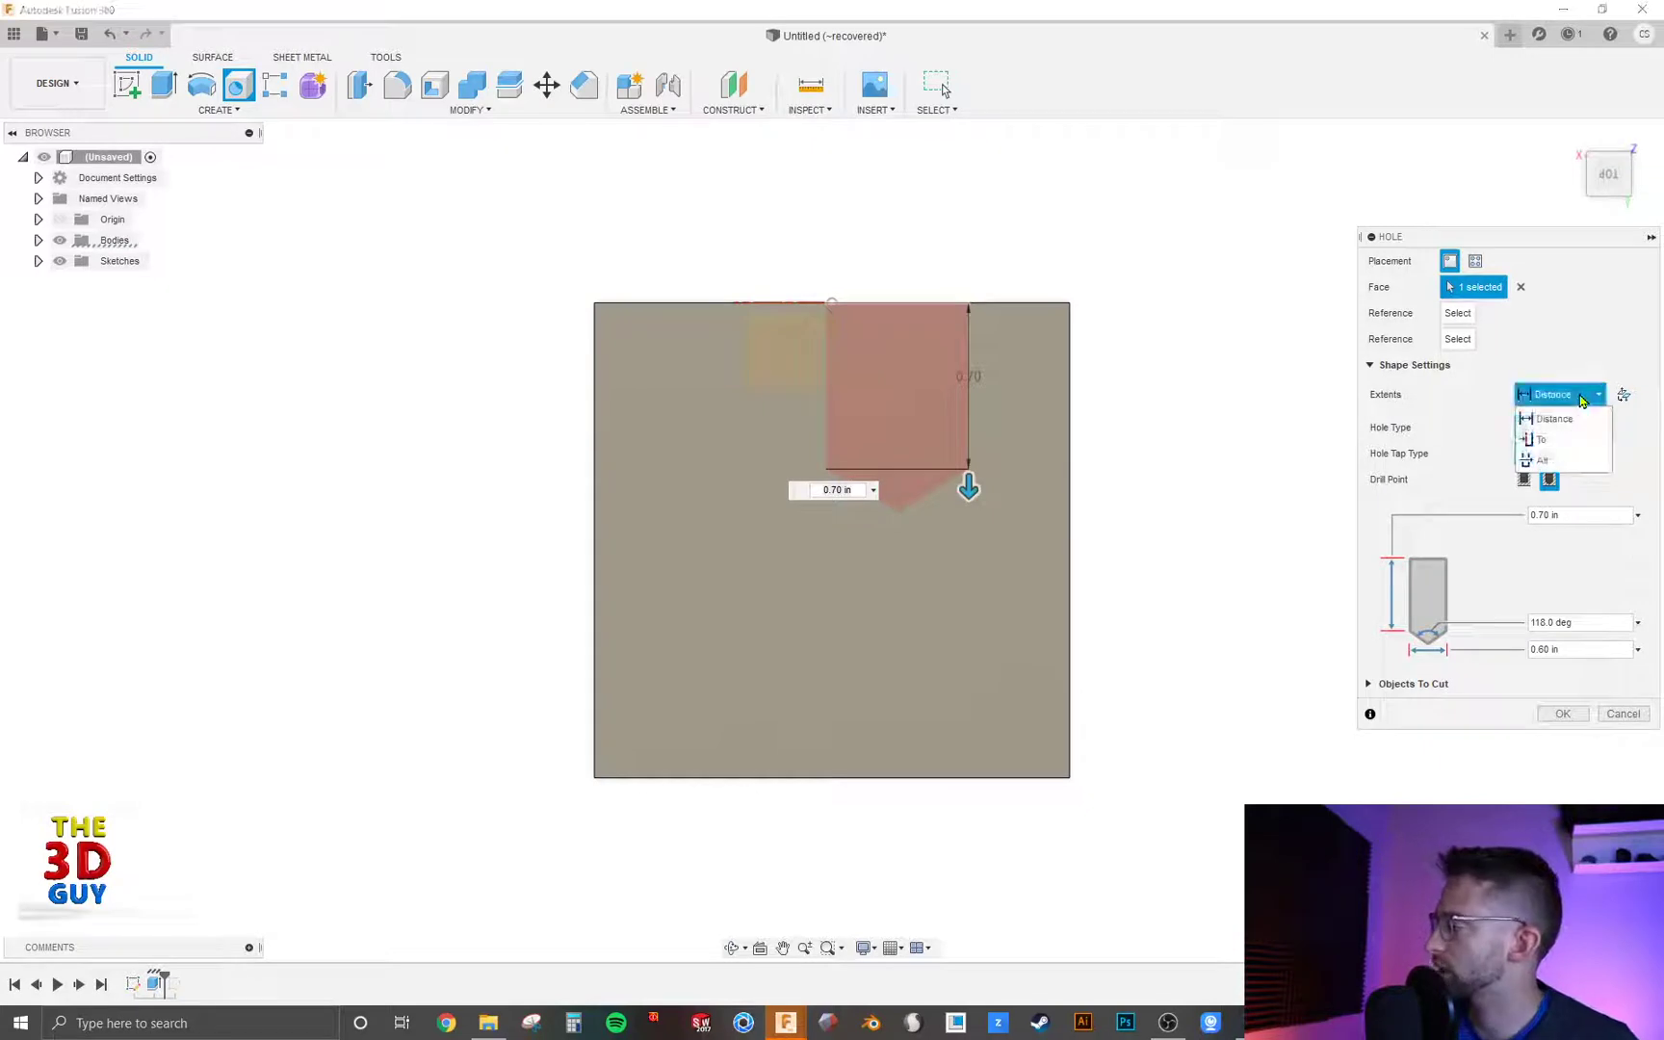
click(1562, 474)
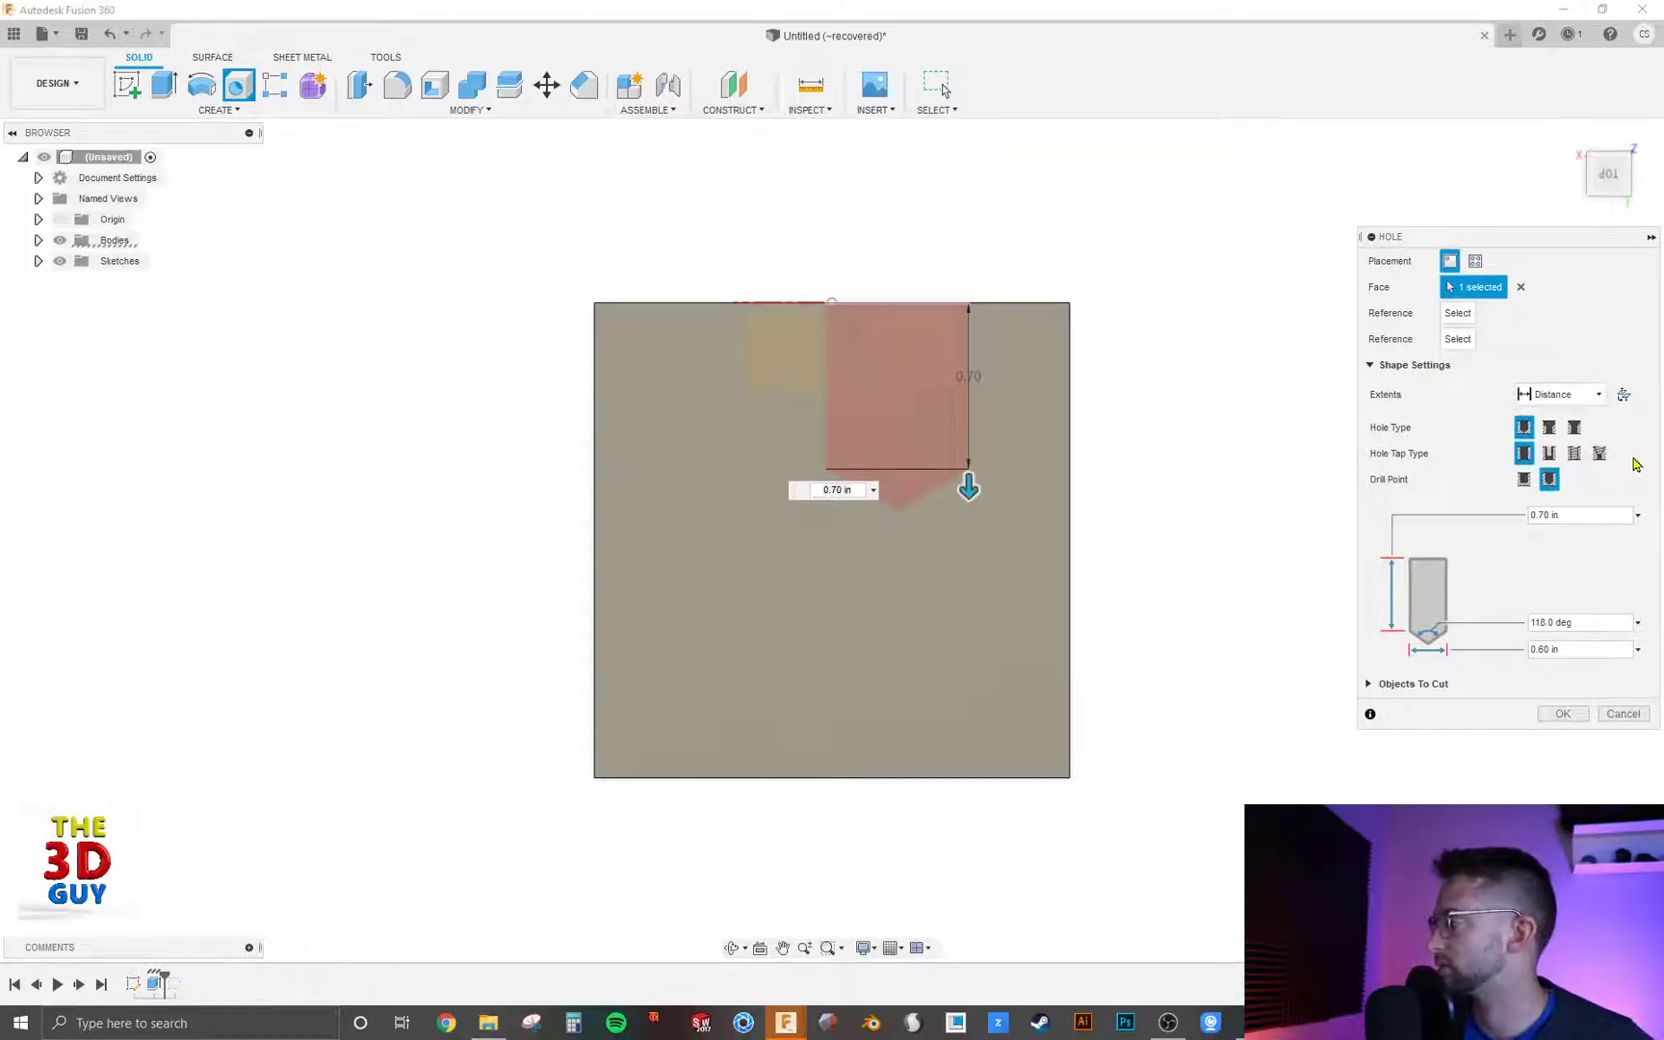
Make the hole a counterbore, about 1.00 in across and 0.20 in deep
click(1550, 427)
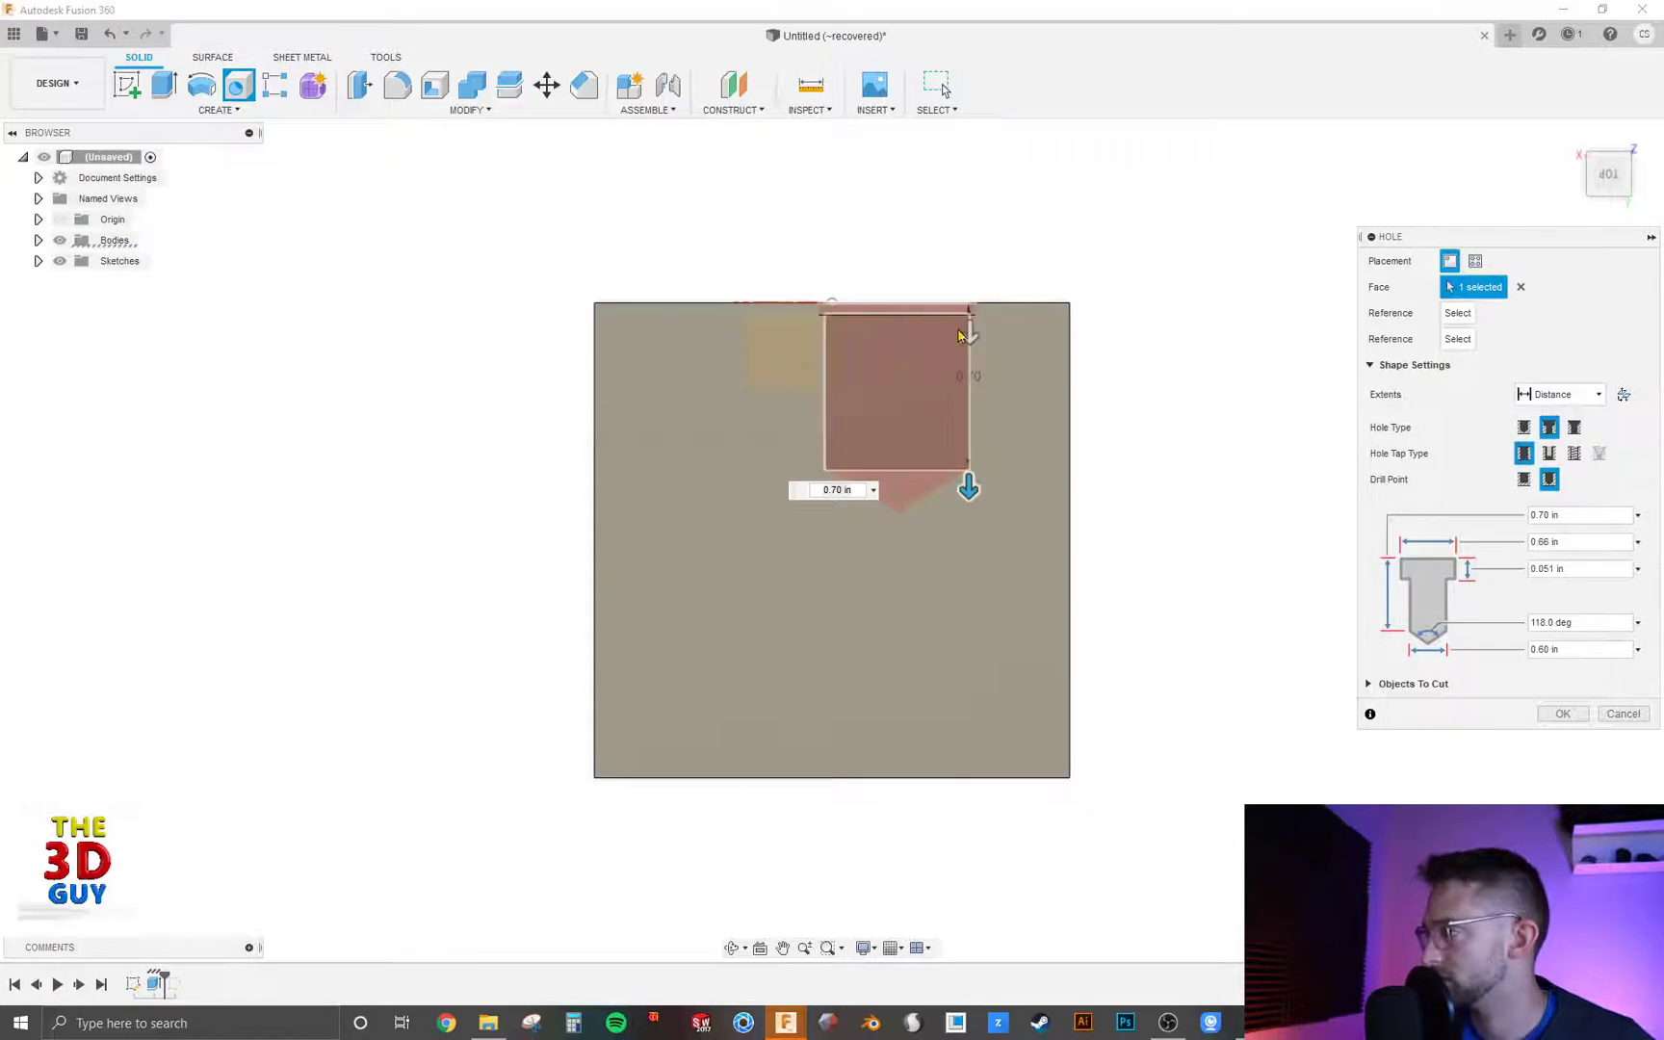
drag(970, 330, 969, 344)
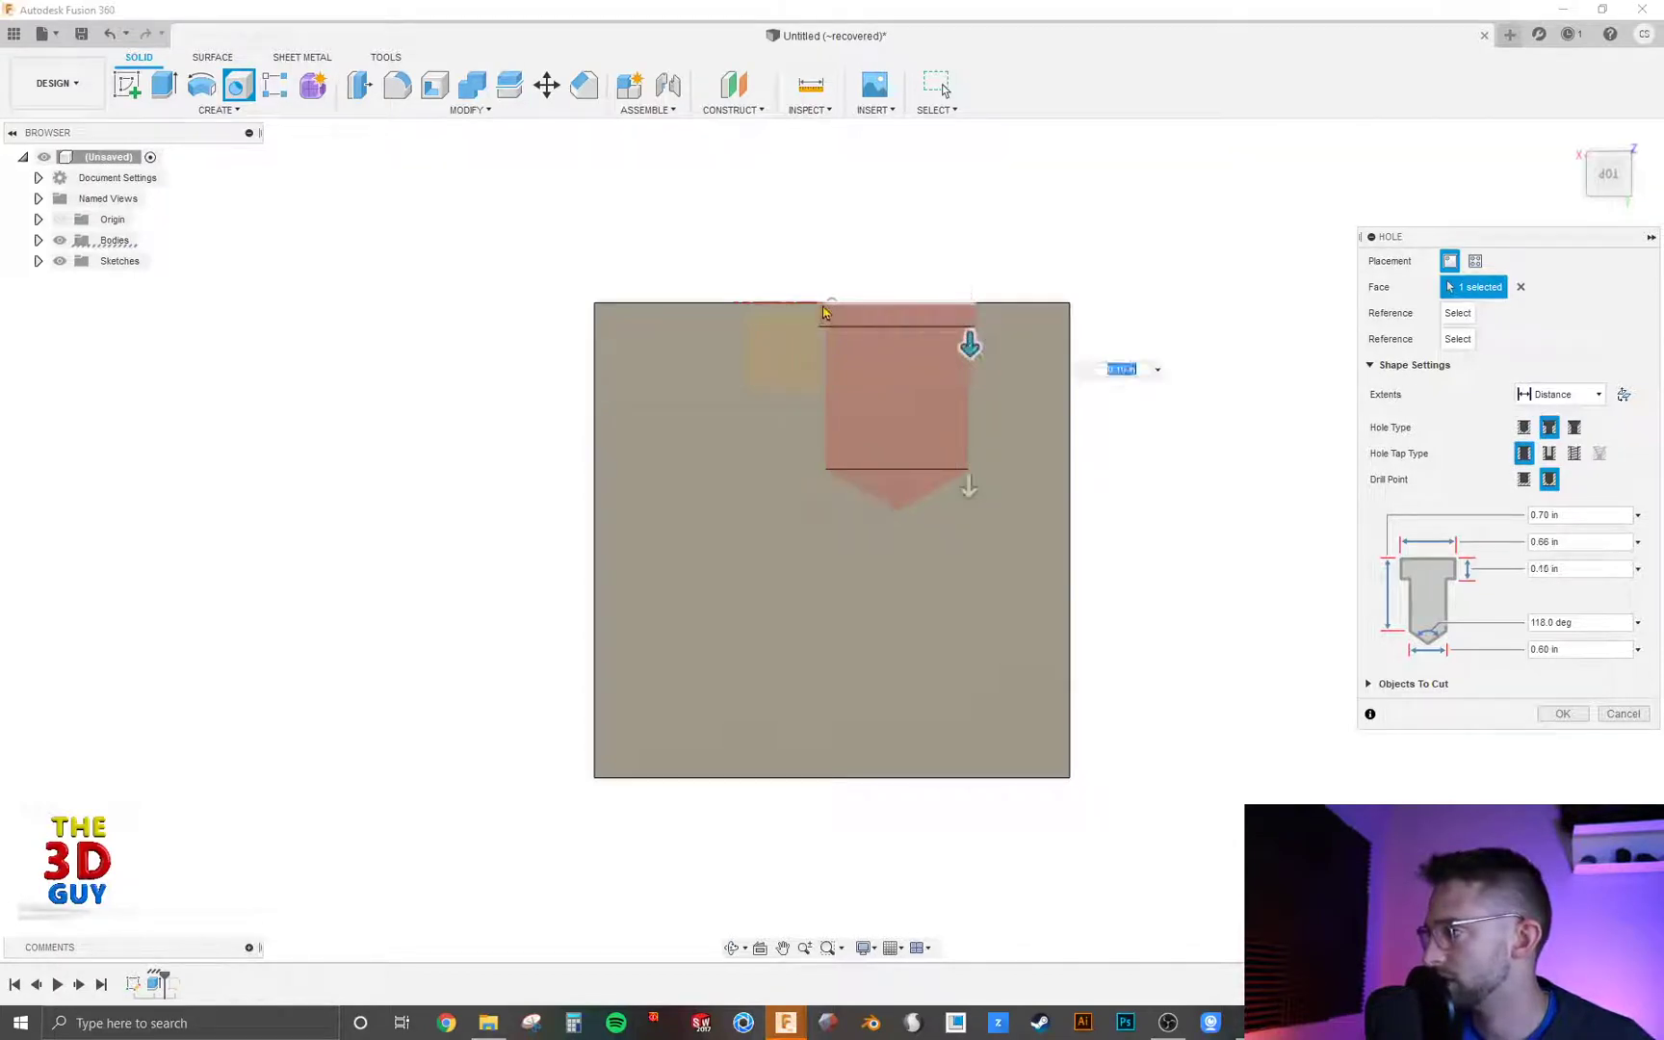
shift+middle_drag(788, 372, 944, 355)
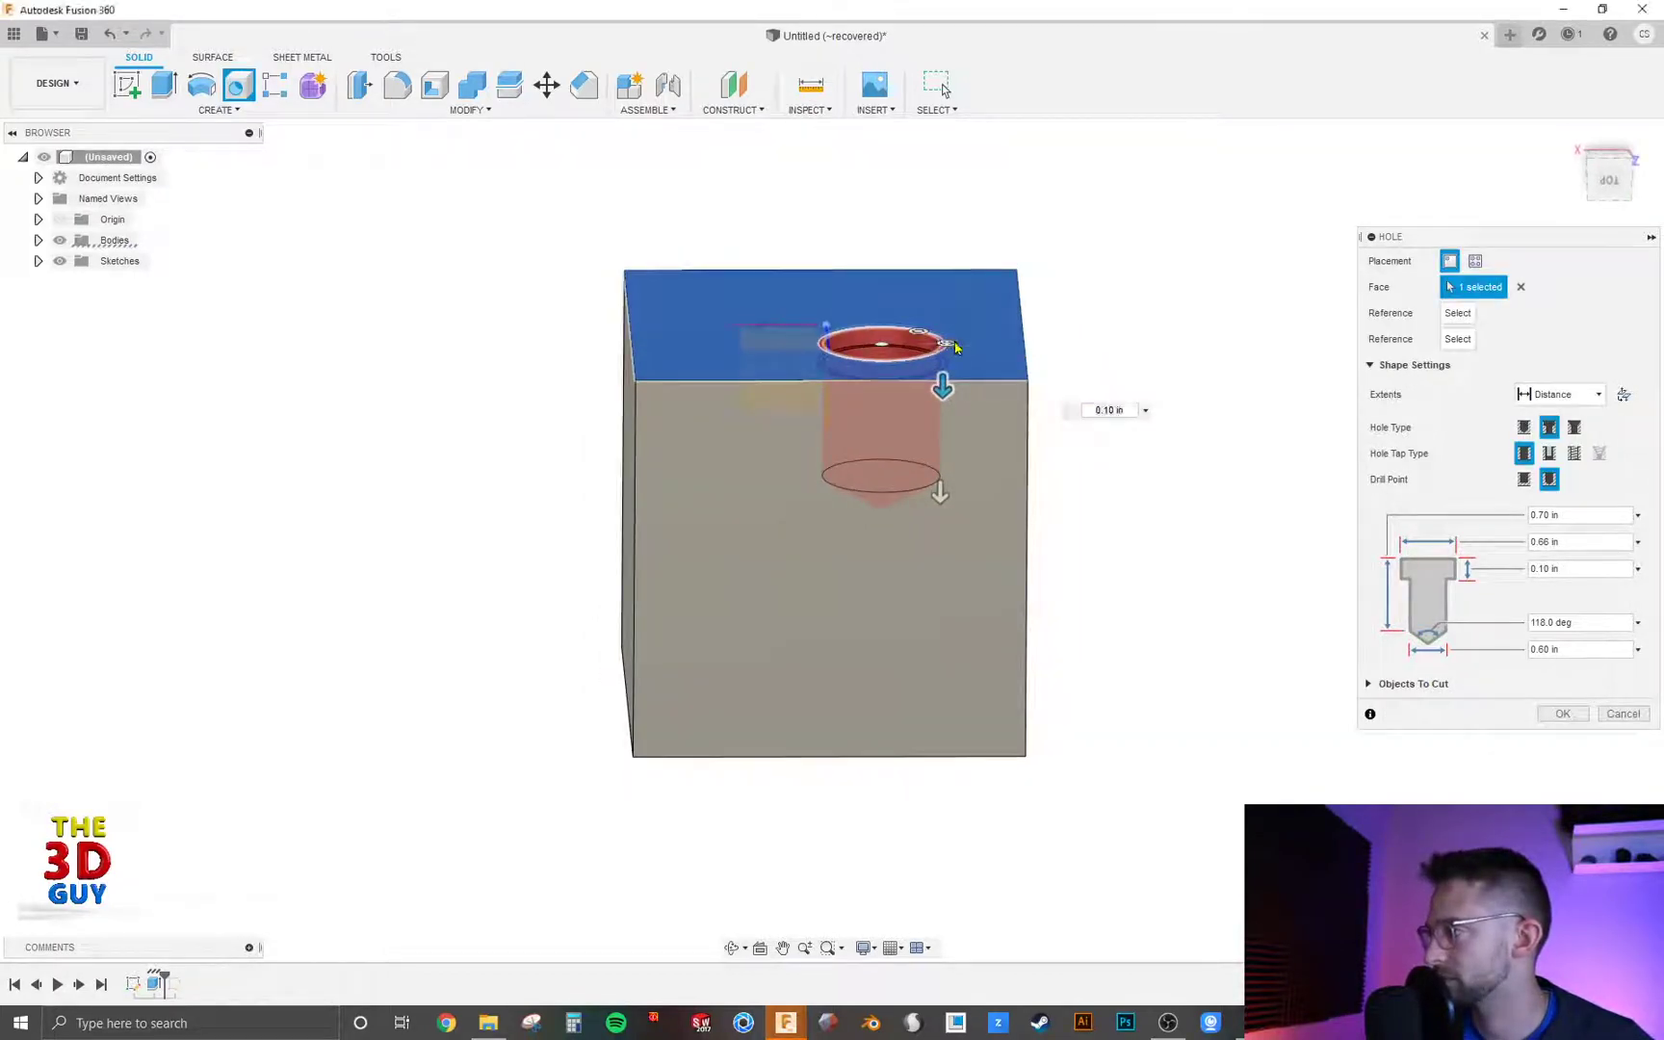
drag(946, 344, 969, 344)
key(Return)
shift+middle_drag(970, 438, 950, 494)
scroll(886, 383, up, 5)
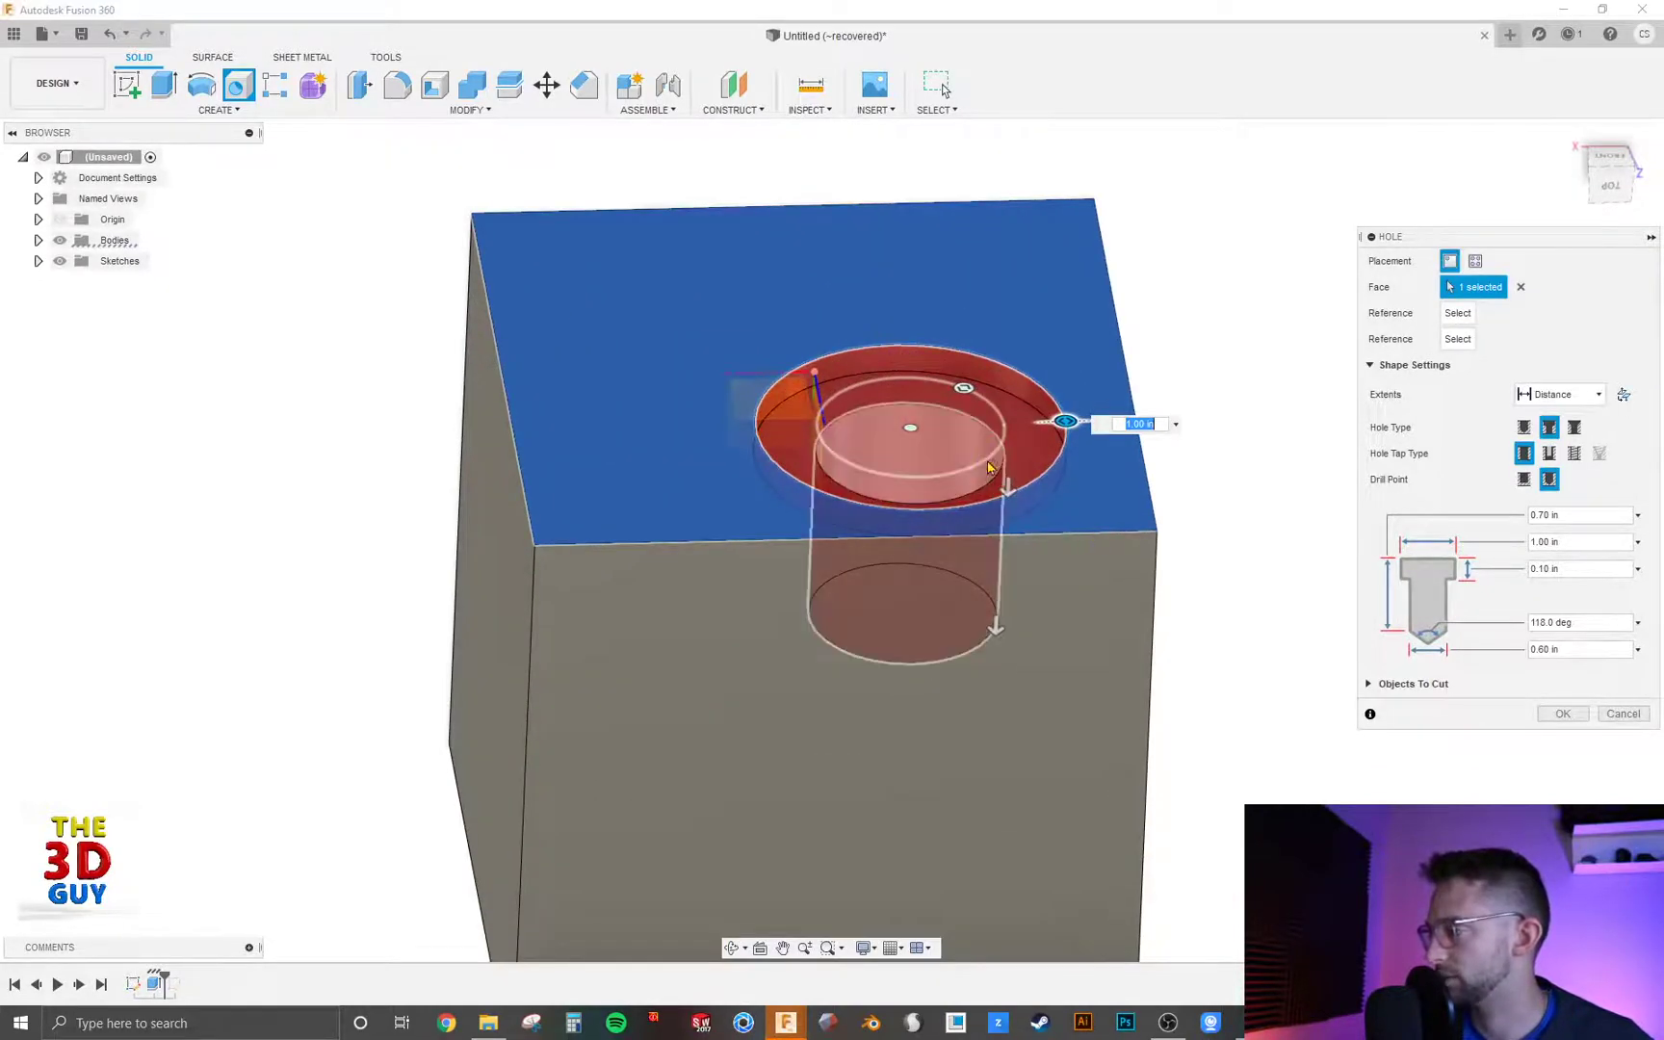
drag(1007, 481, 1004, 520)
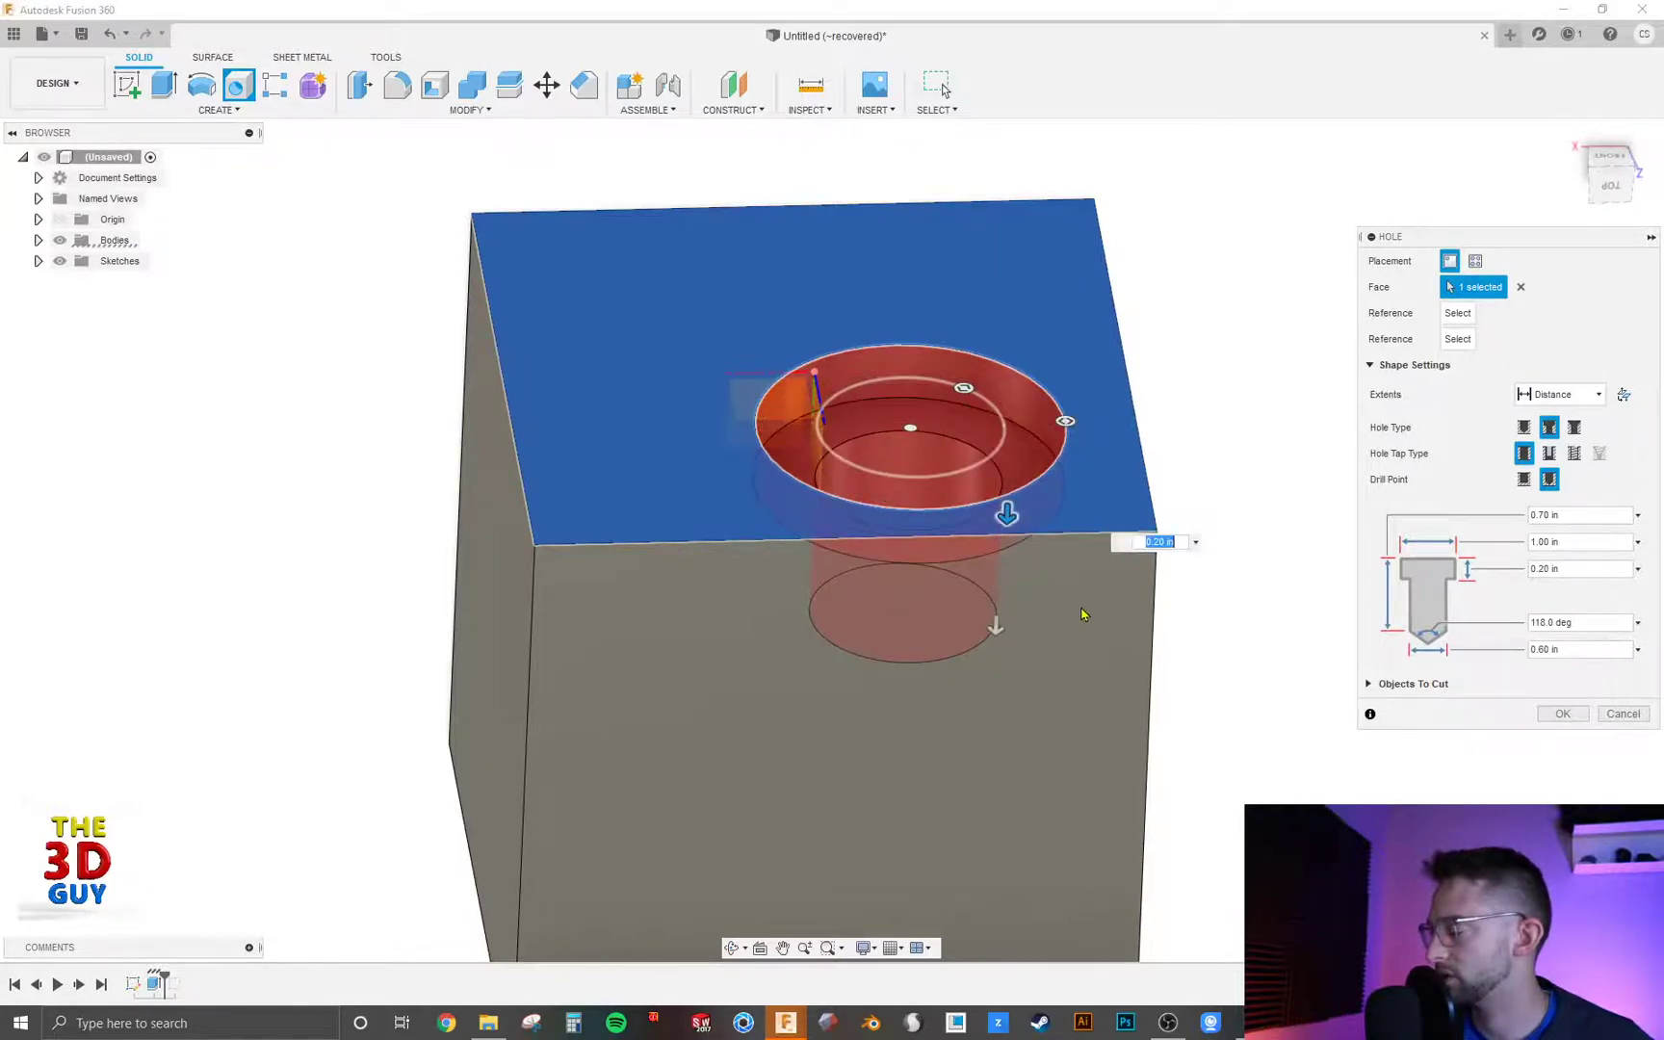
mouse_move(1080, 613)
shift+middle_down()
mouse_move(1069, 566)
mouse_move(1132, 534)
mouse_move(1085, 575)
mouse_move(1092, 607)
shift+middle_up()
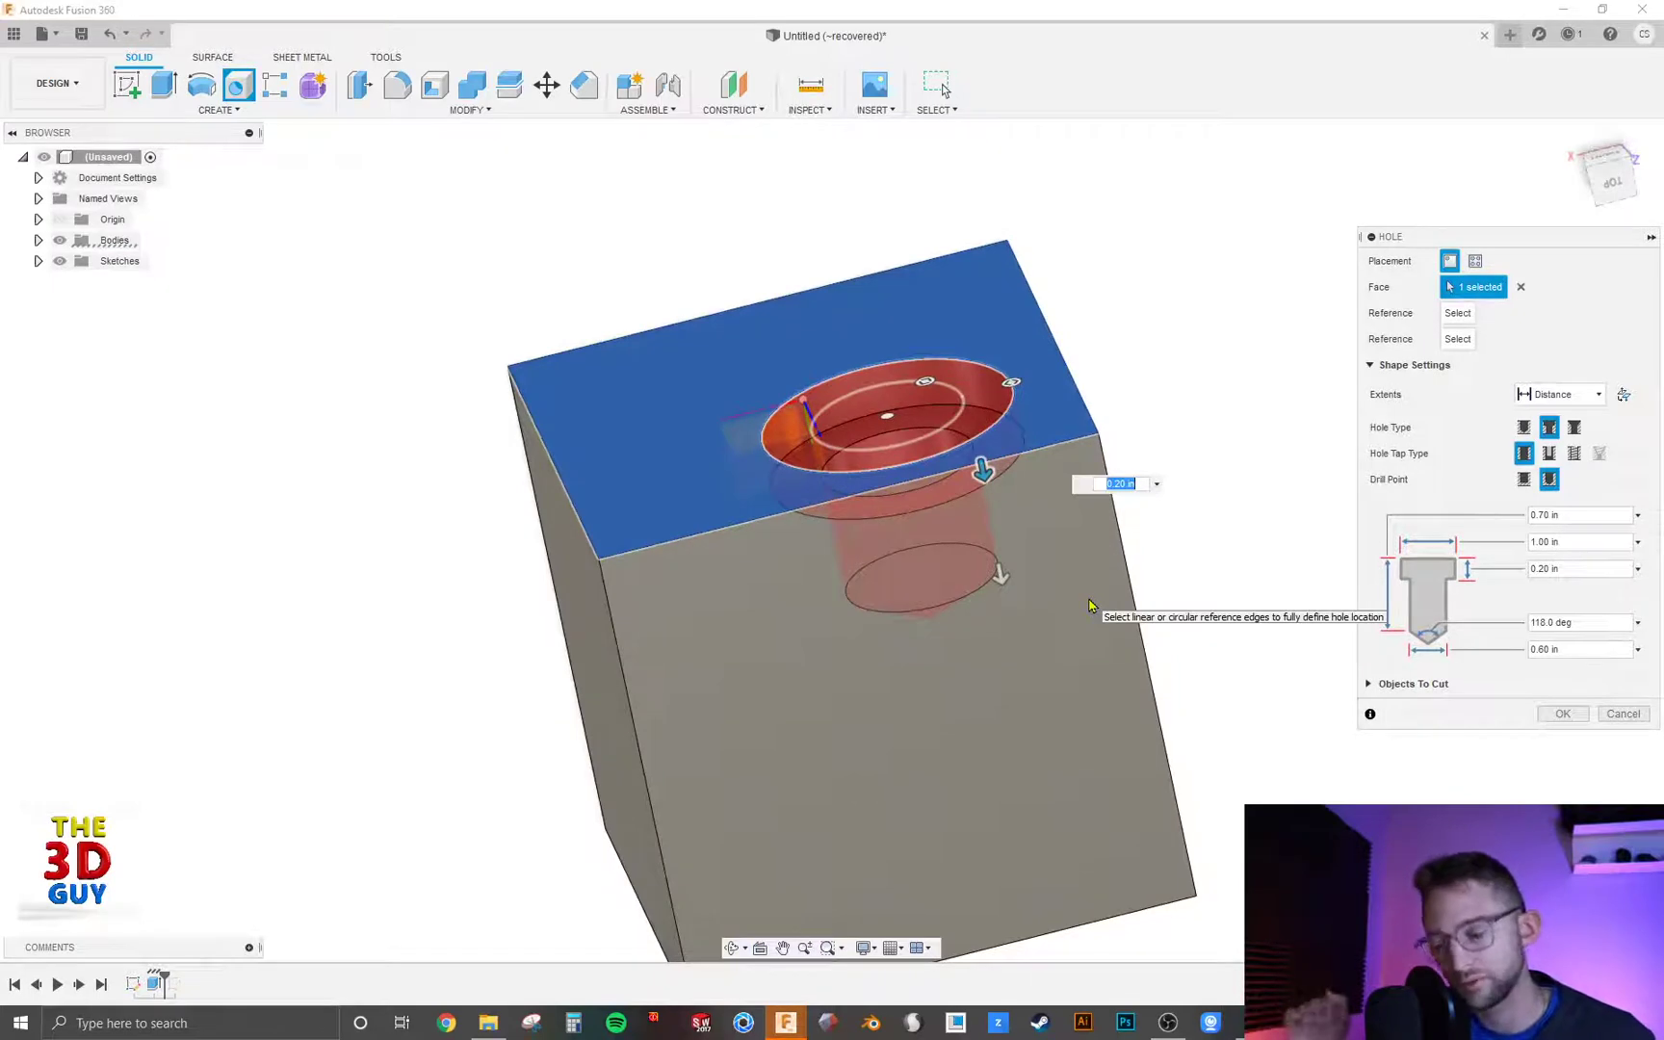
Switch to an 82° countersink widened to 1.00 in, orbiting to inspect it
click(1573, 429)
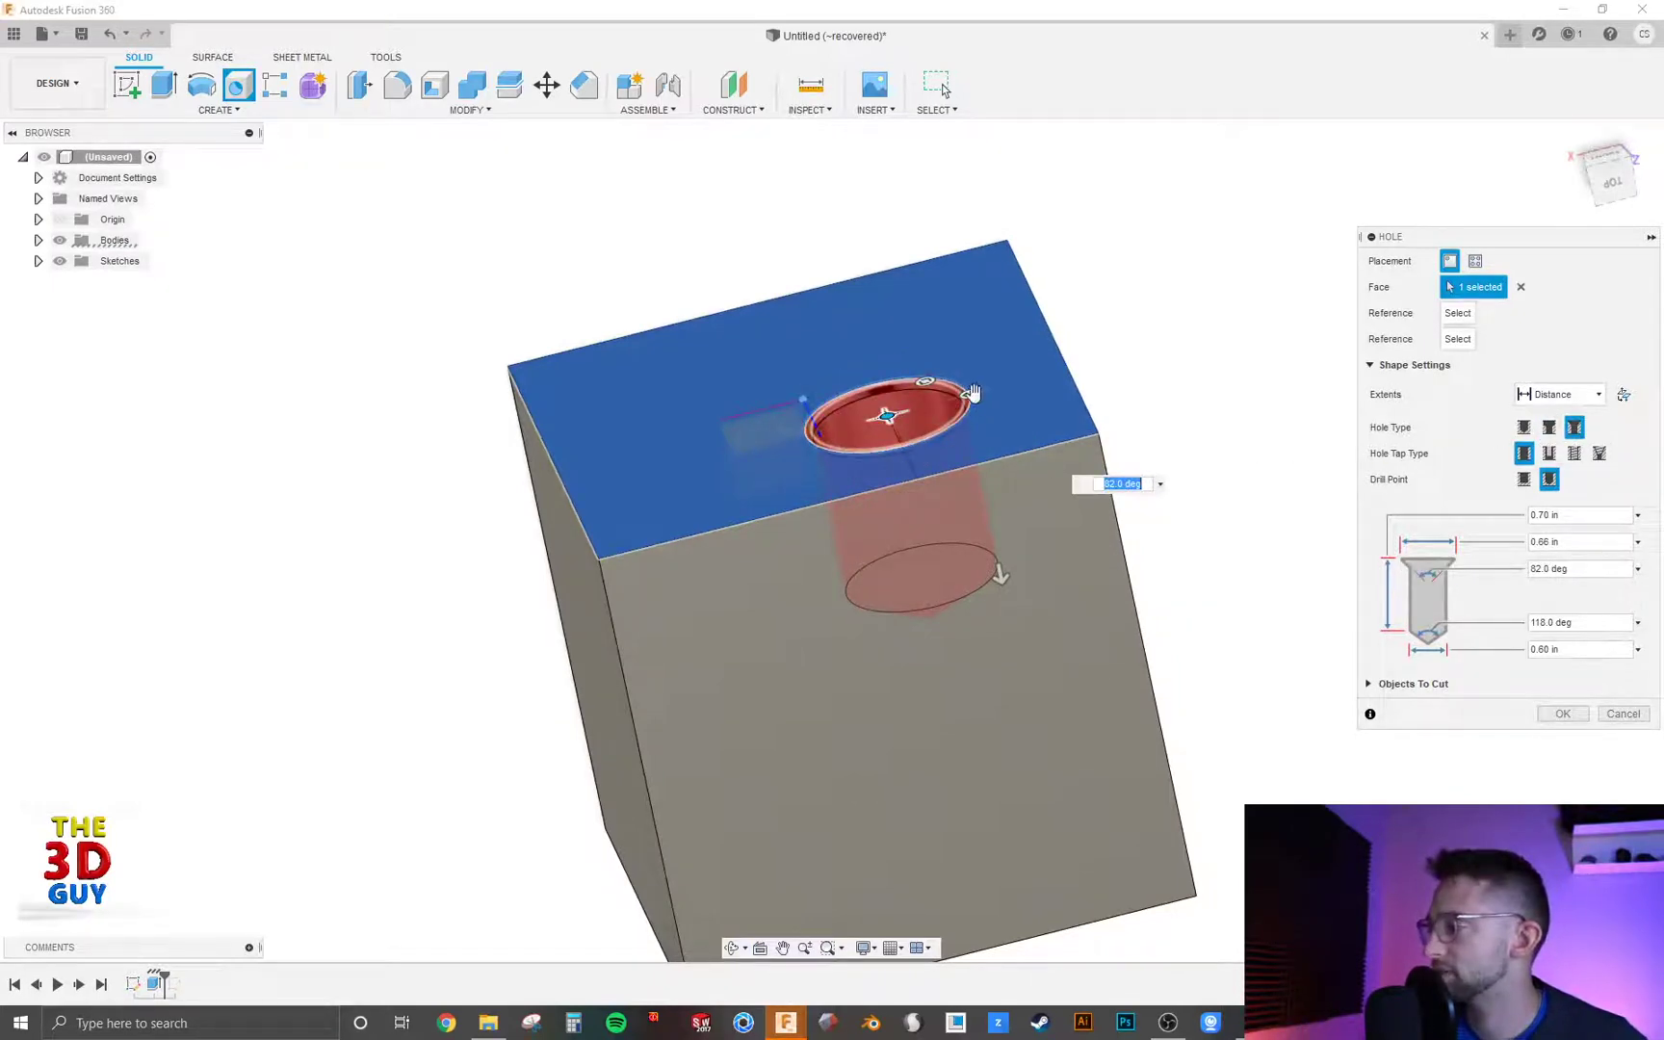
drag(971, 396, 1013, 385)
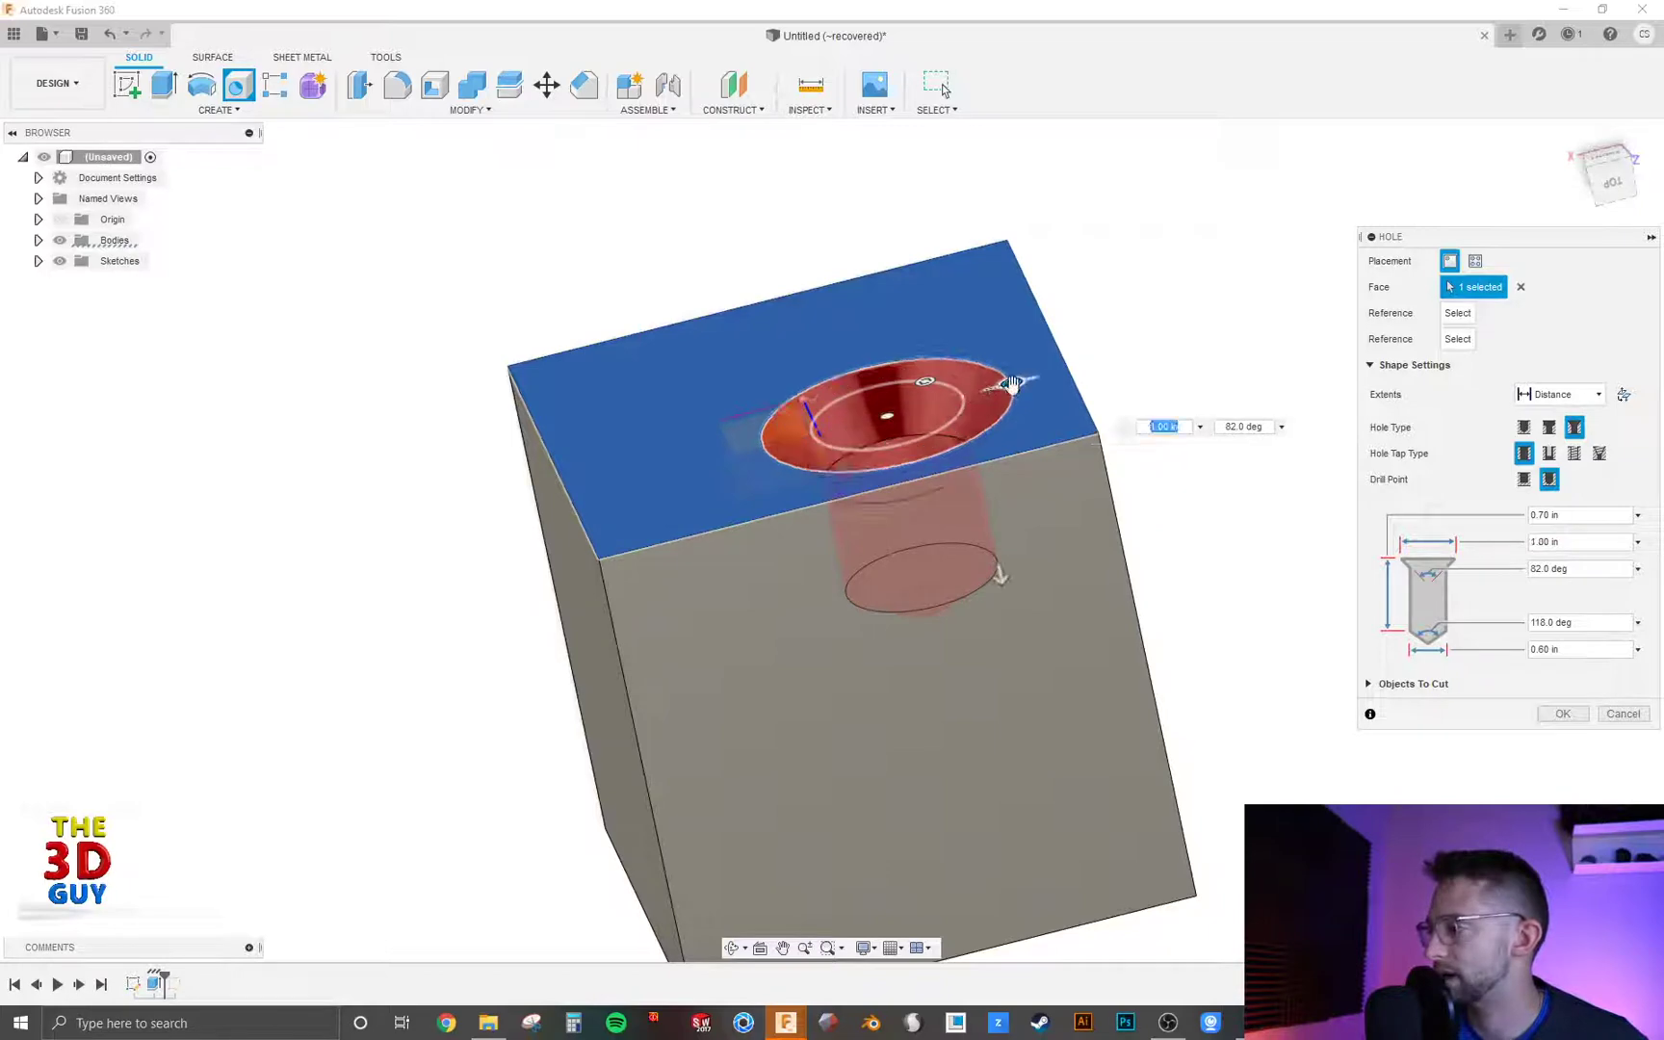
shift+middle_drag(996, 576, 1005, 502)
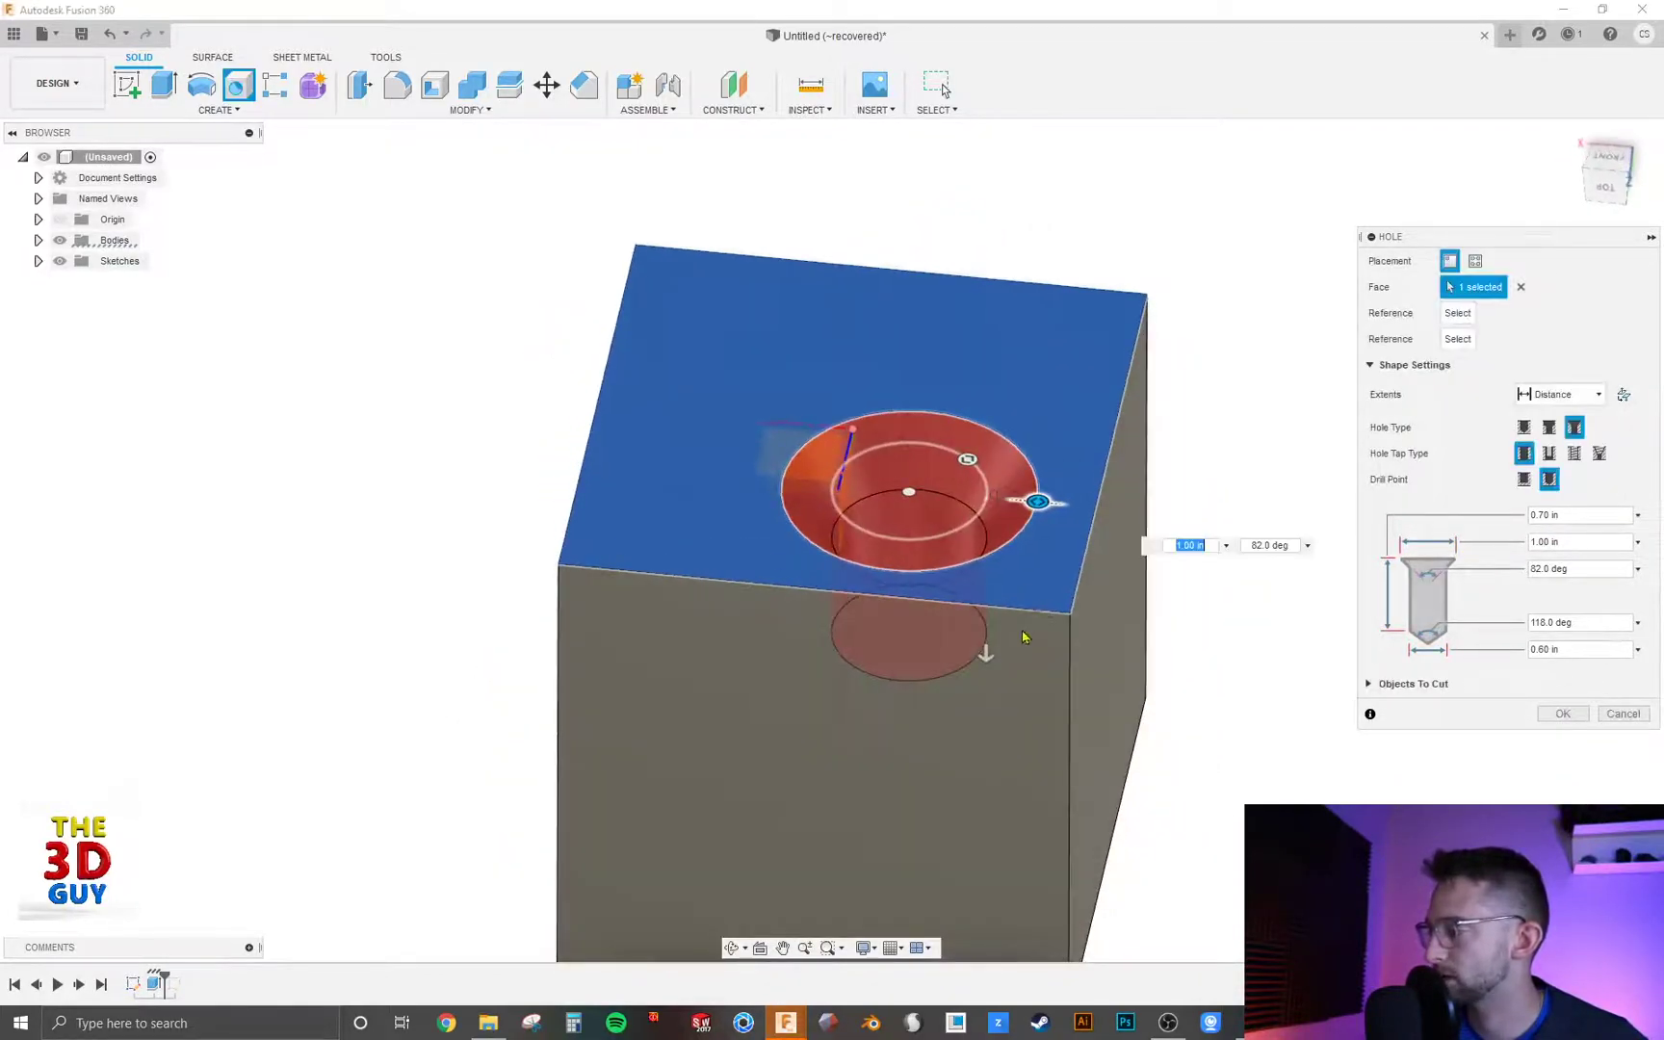
shift+middle_drag(1023, 638, 935, 462)
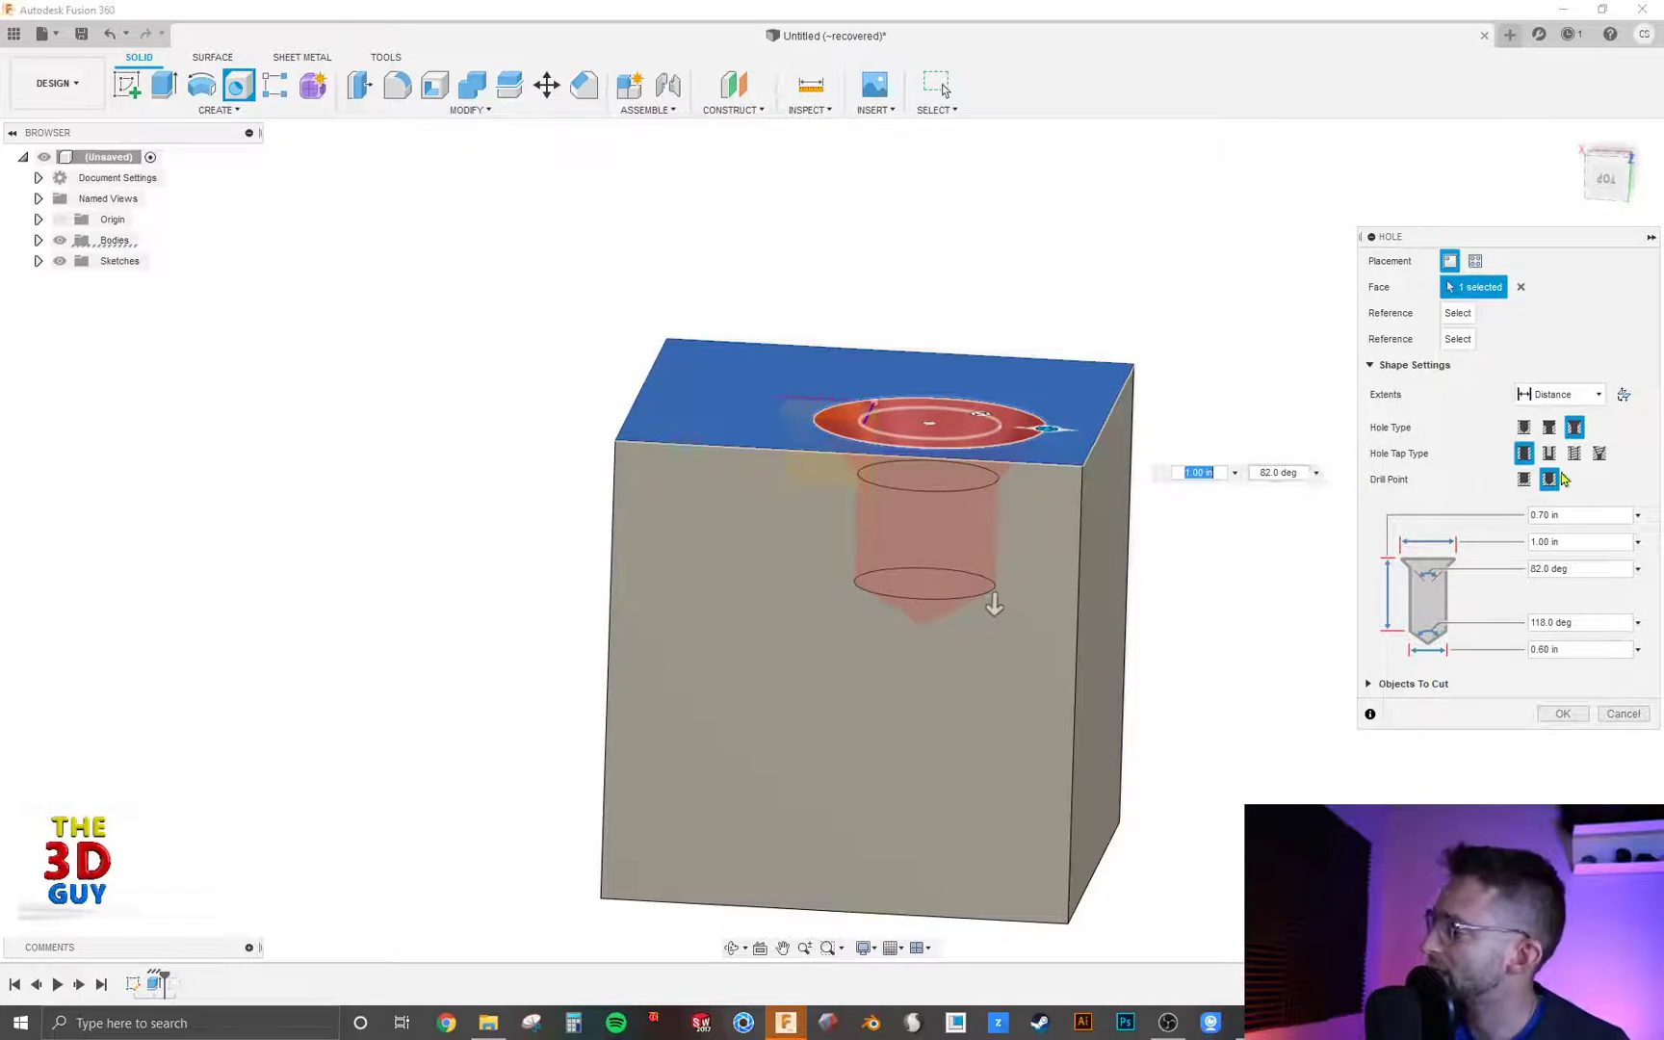
Make a simple clearance hole for an M3.5 Flat Head Machine Screw, Ansi Metric M Profile
click(1524, 428)
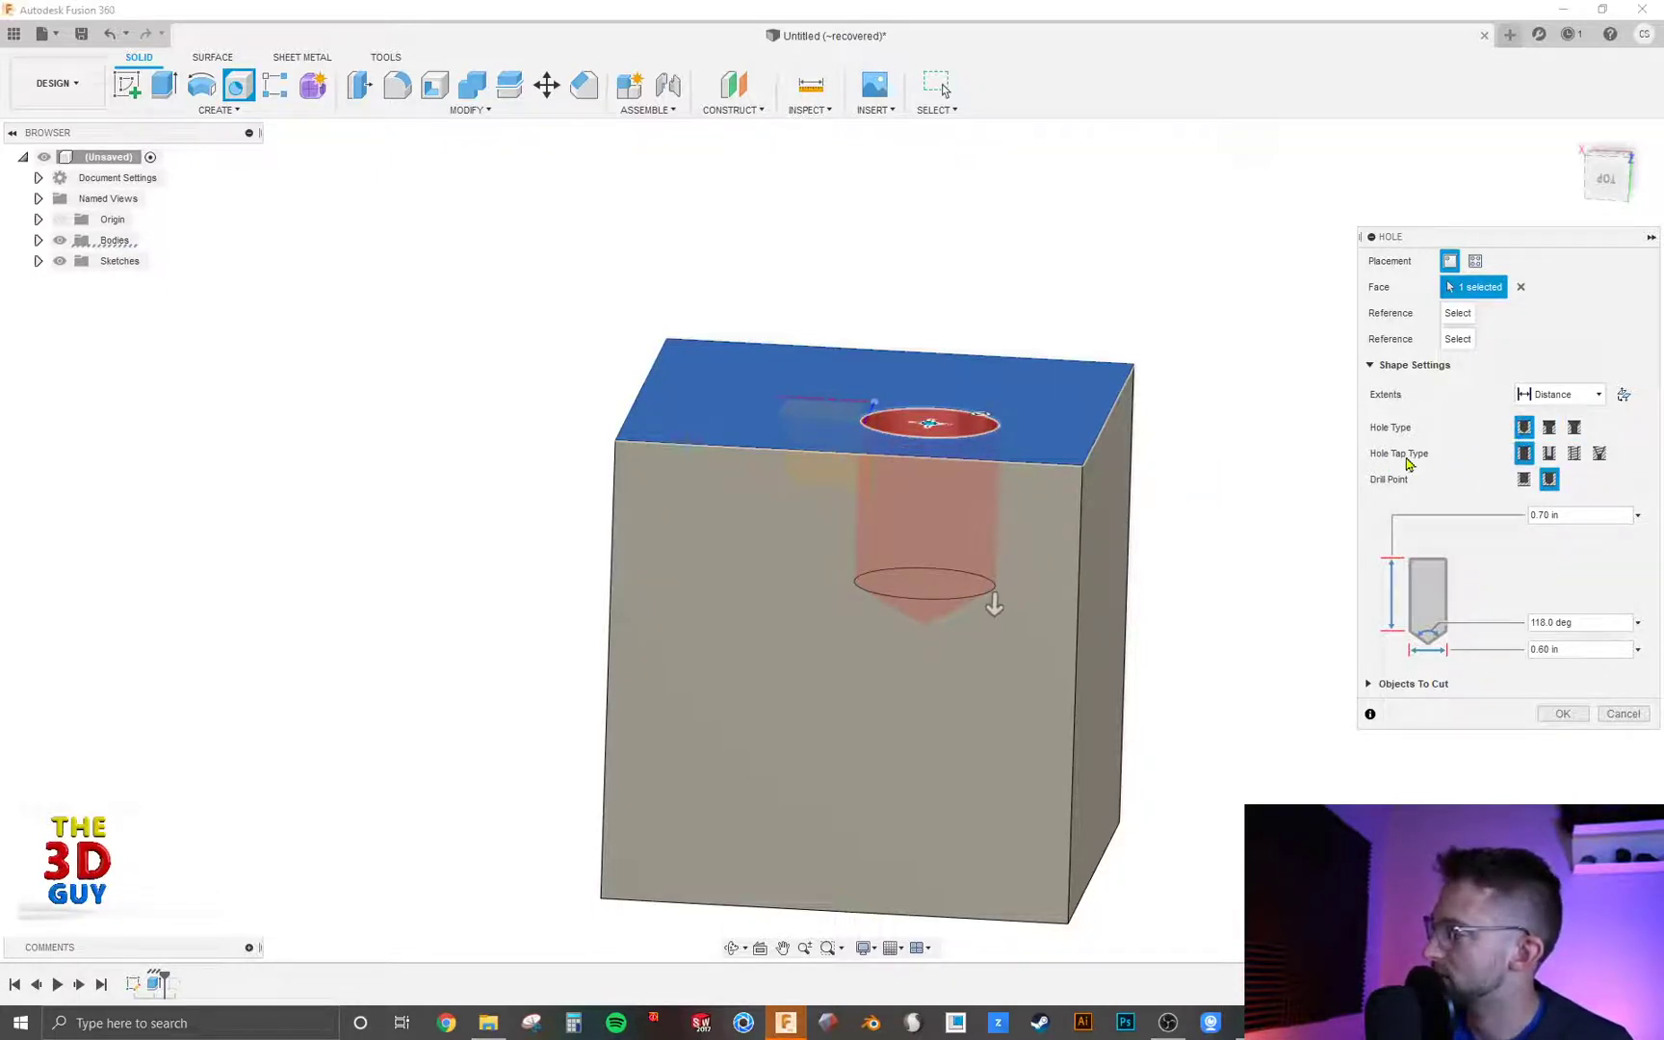
shift+middle_drag(1185, 512, 1200, 485)
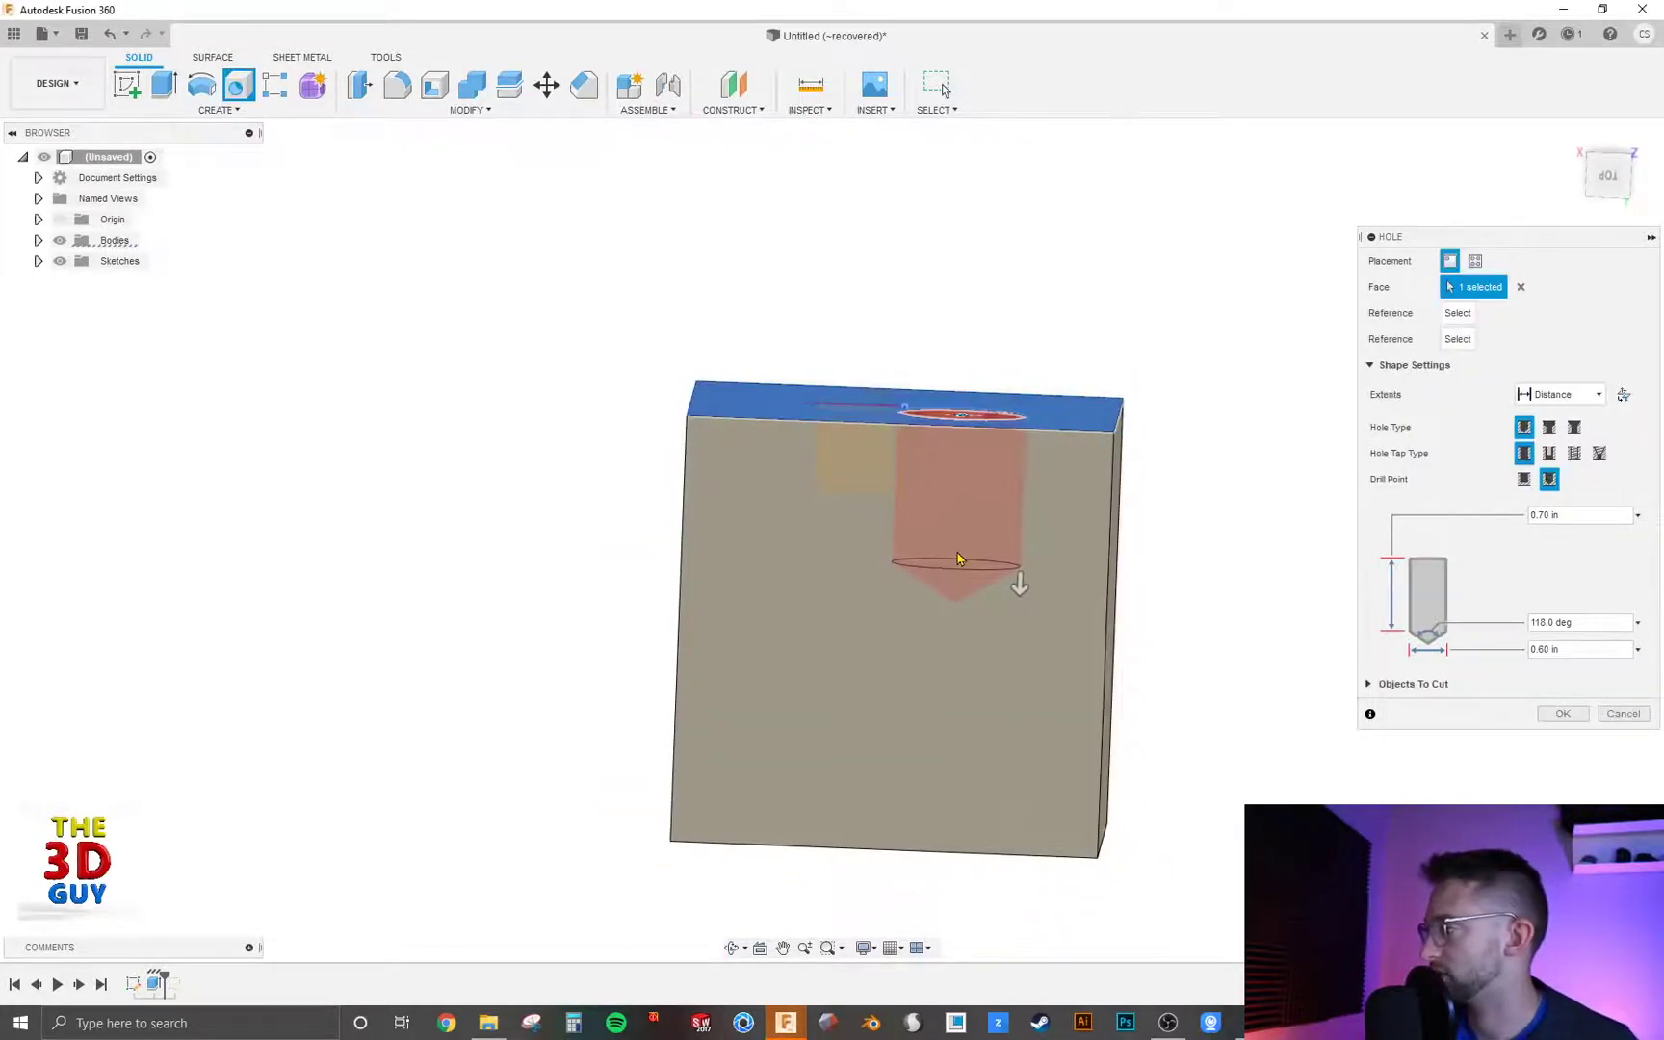
click(1549, 453)
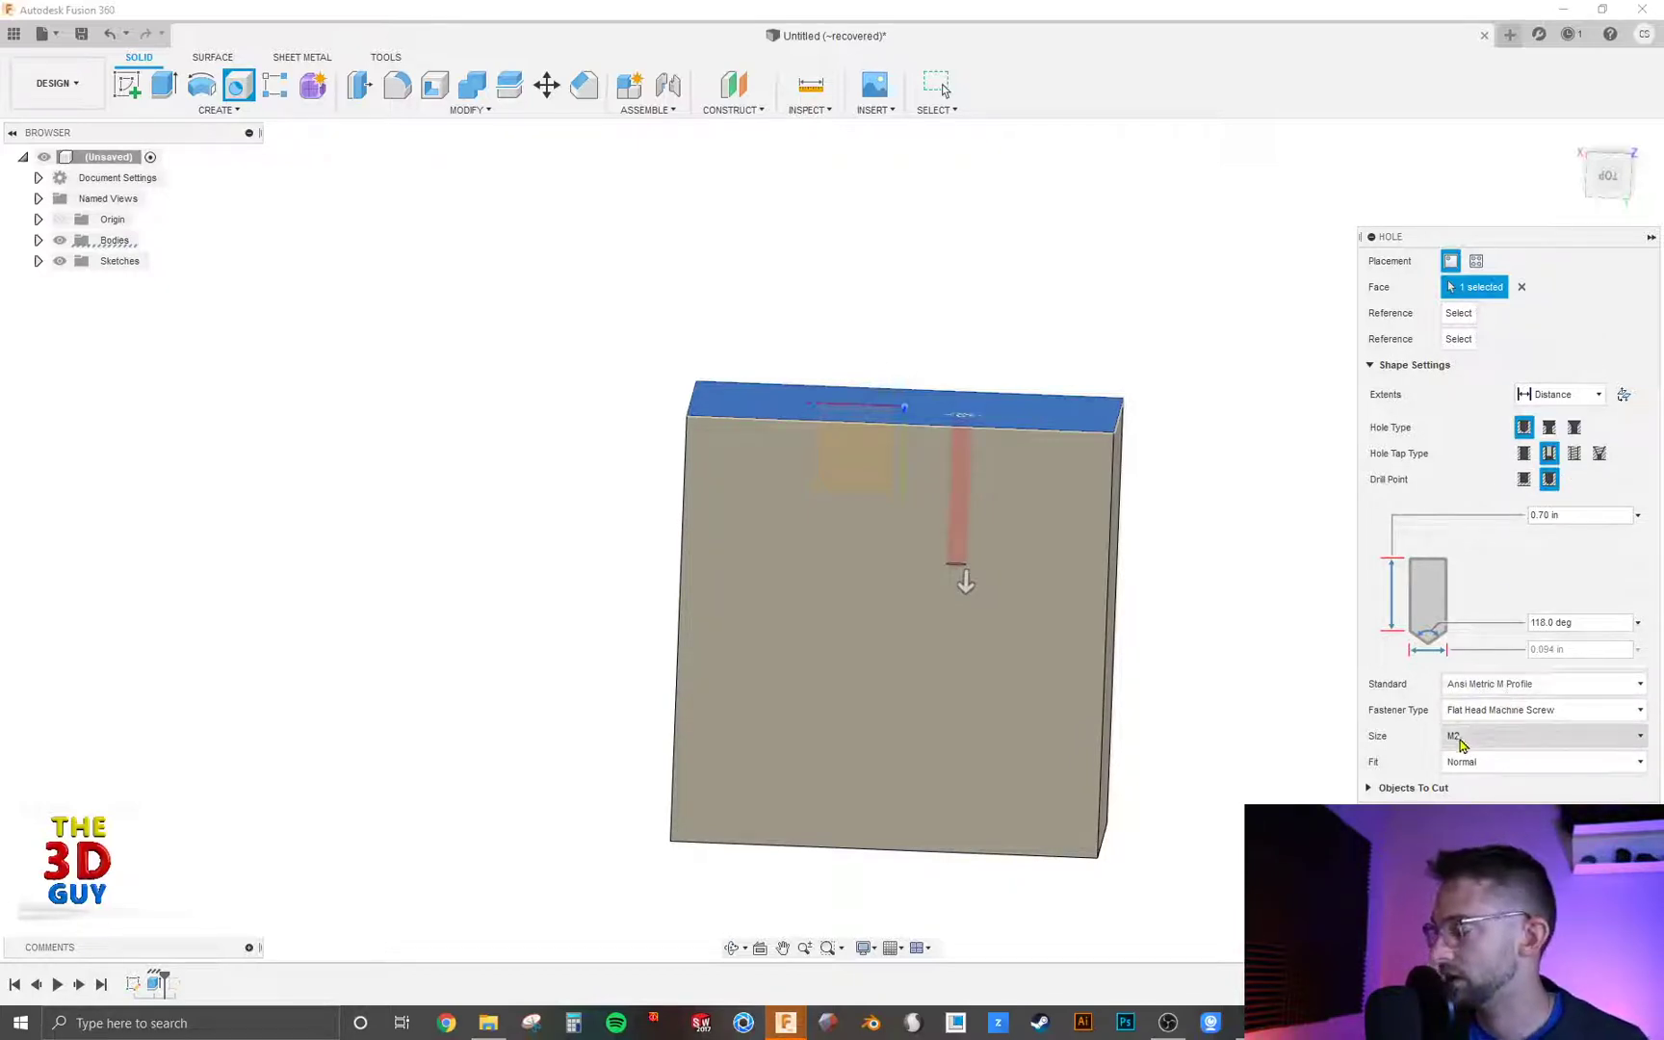
click(1508, 722)
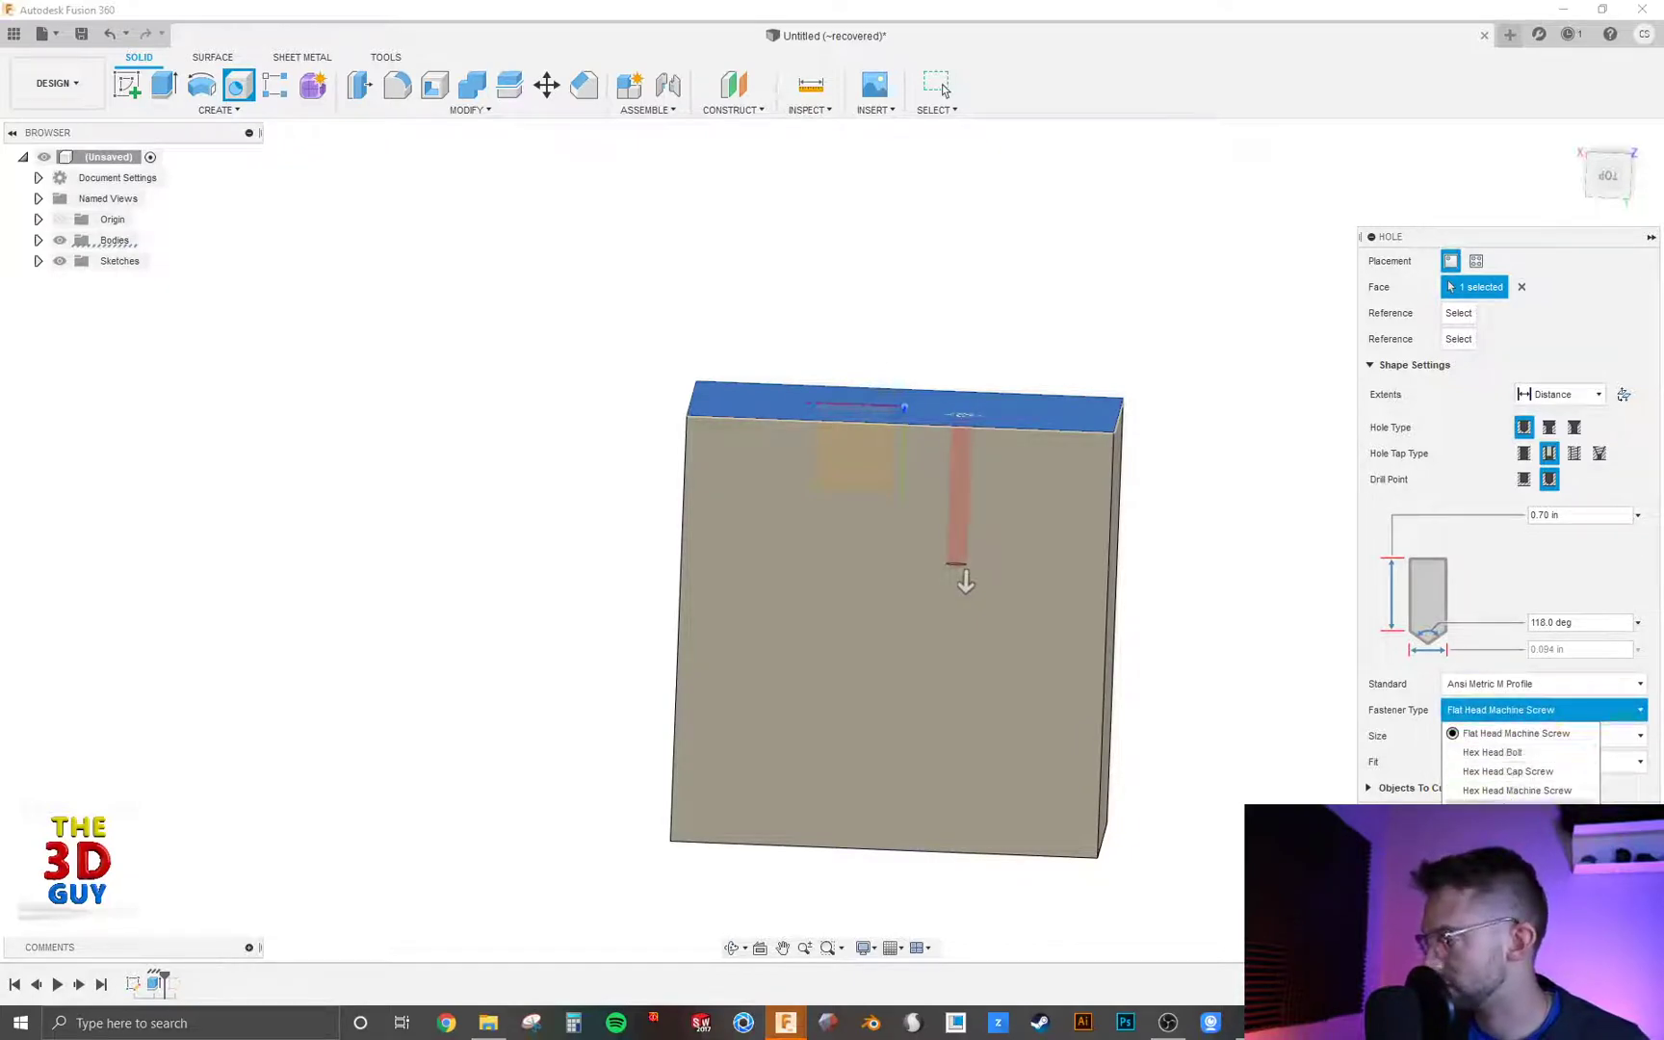
click(1473, 732)
click(1474, 738)
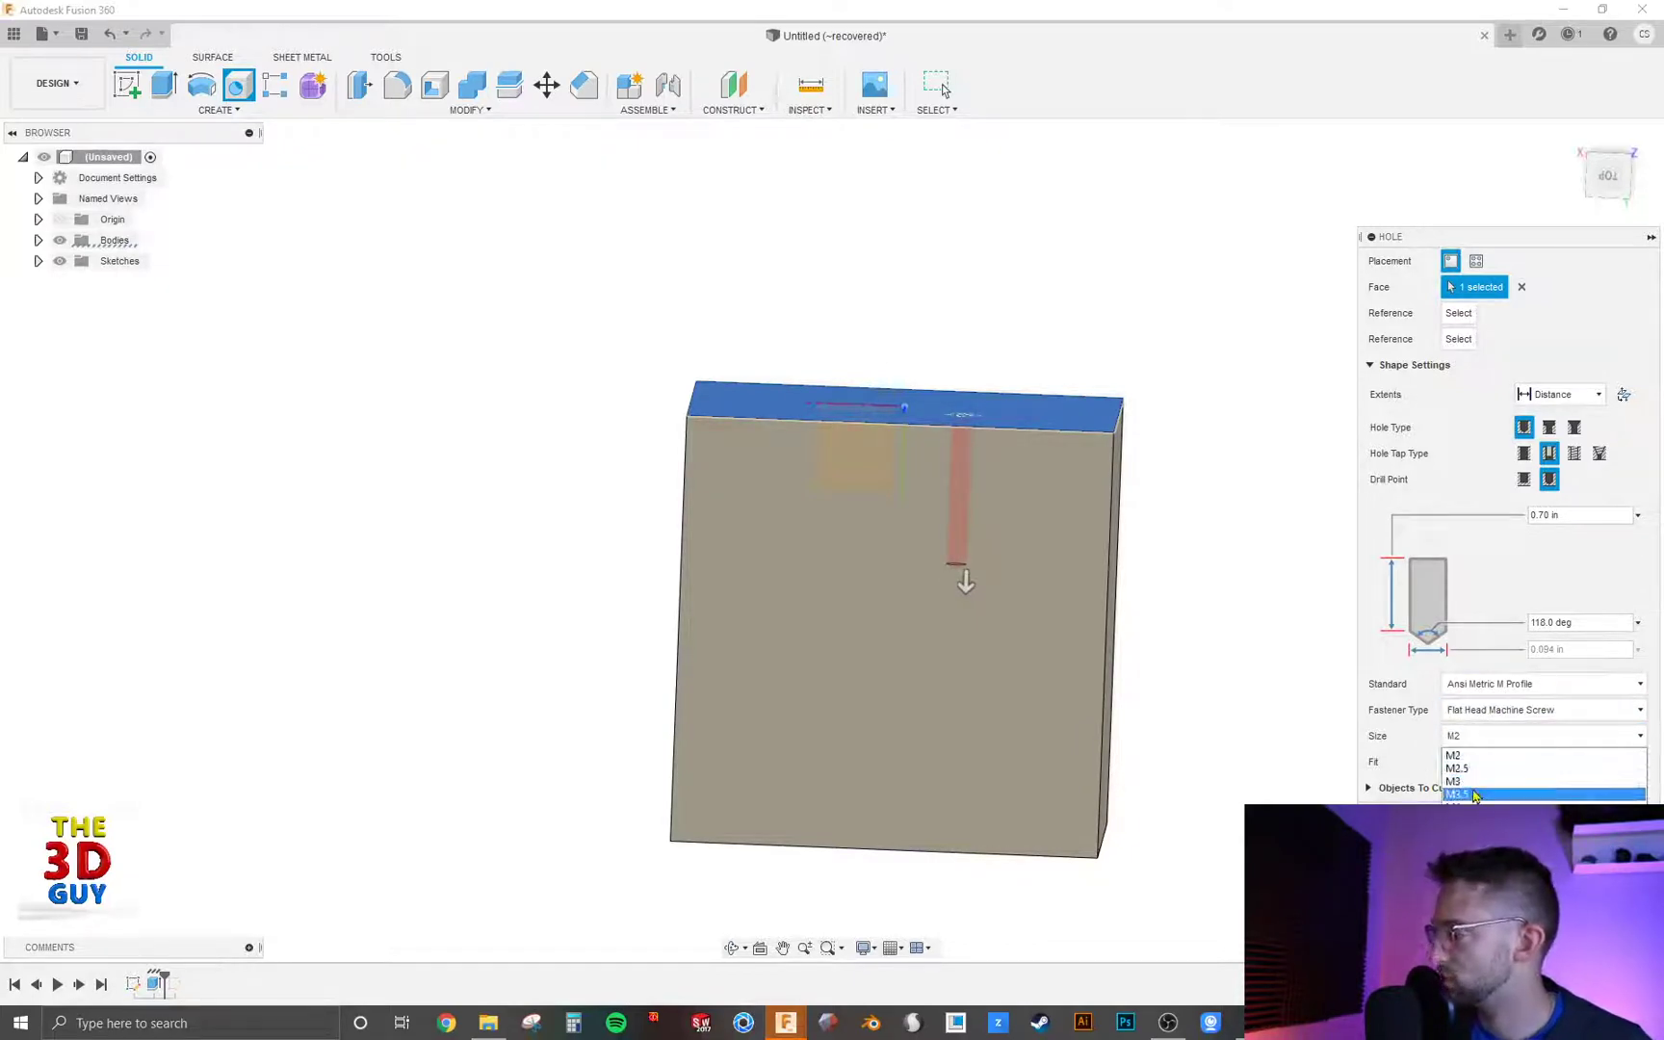
click(1462, 794)
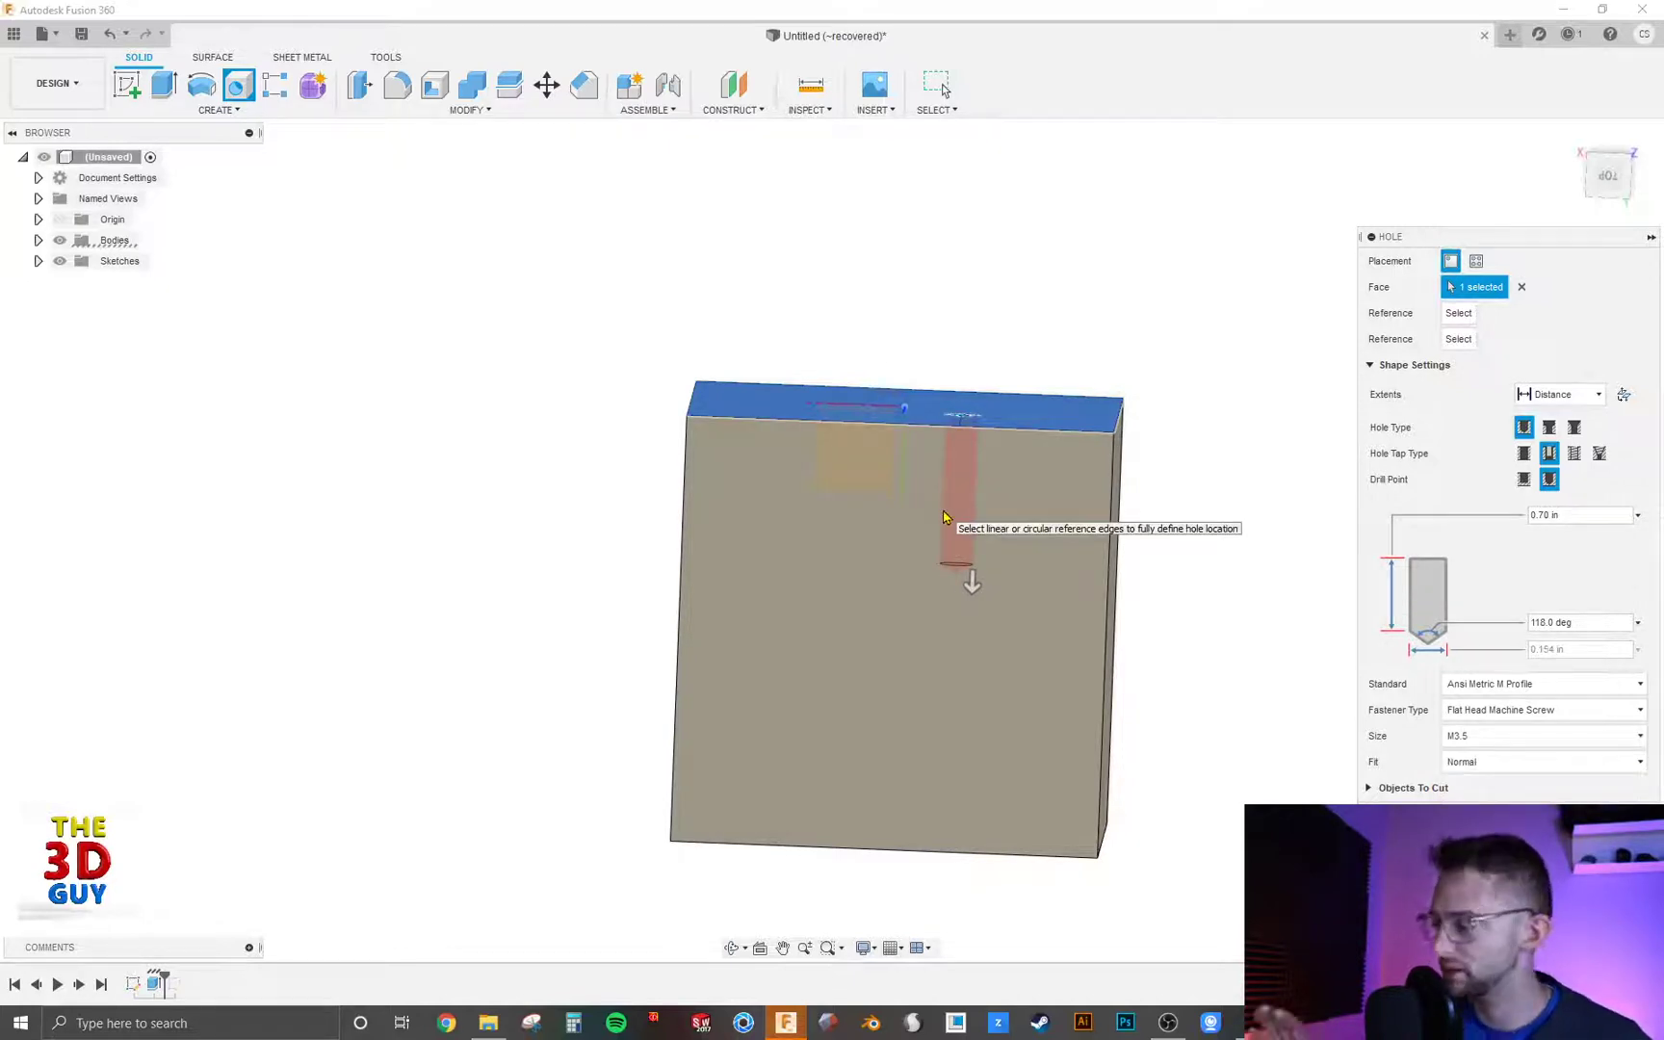
click(1584, 767)
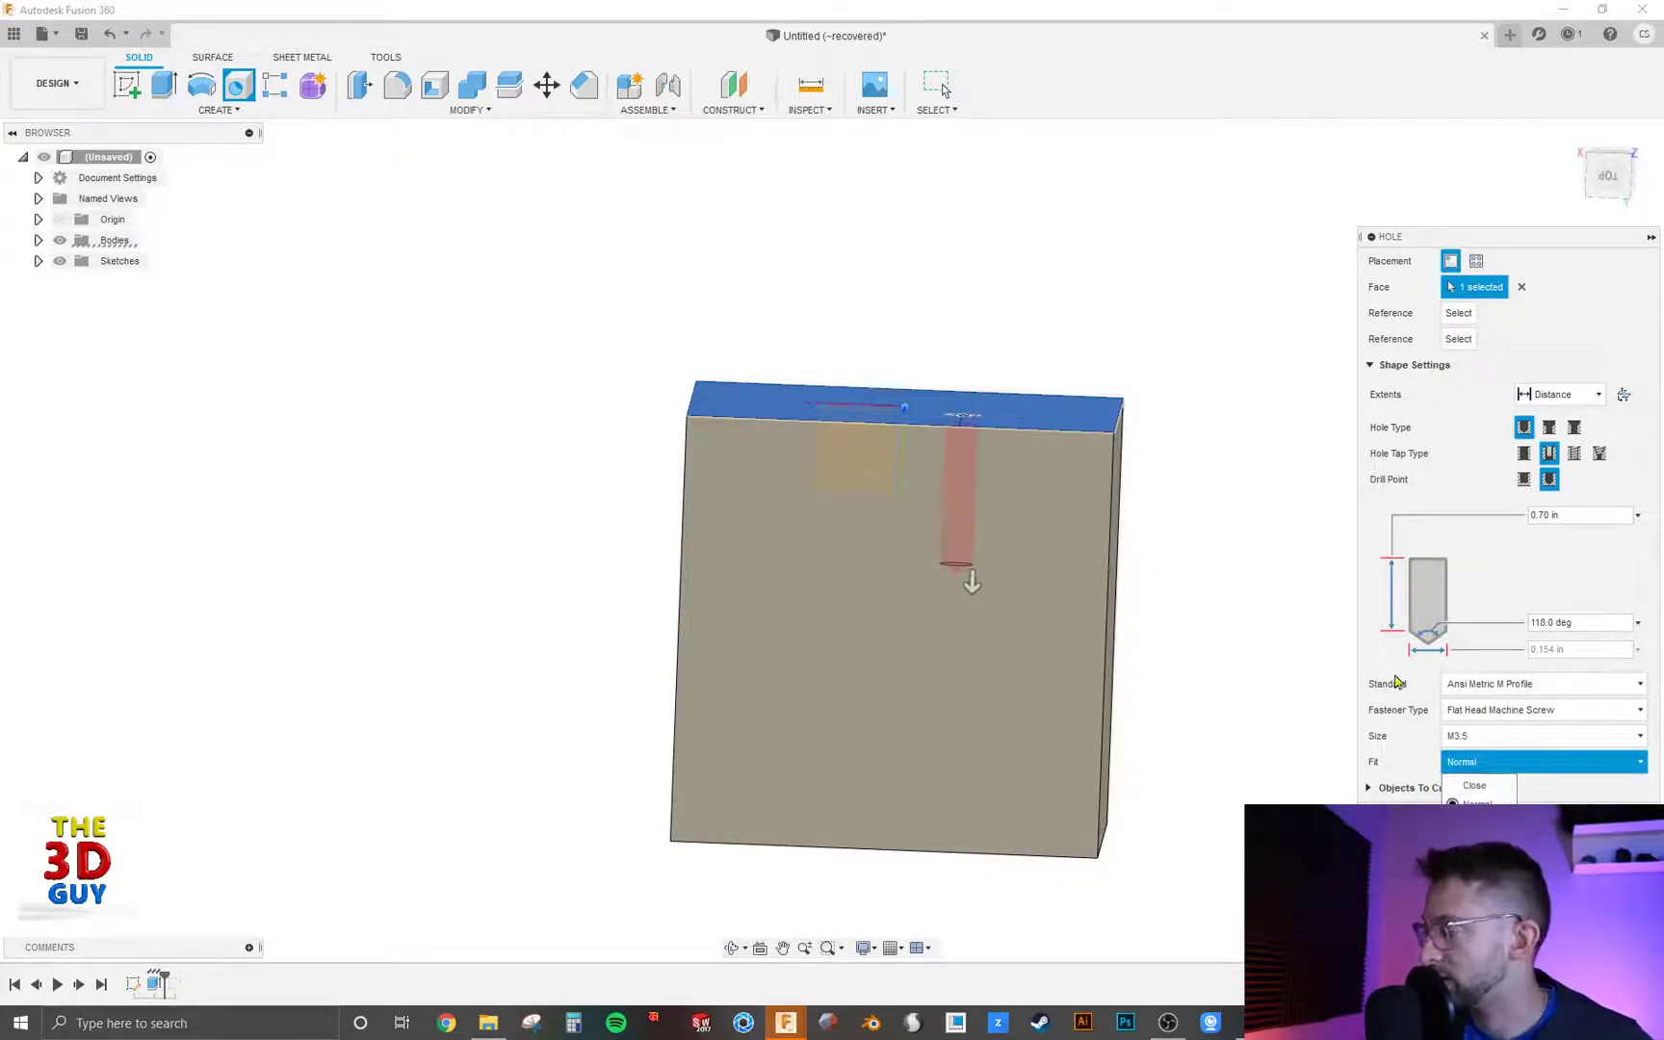
click(1500, 684)
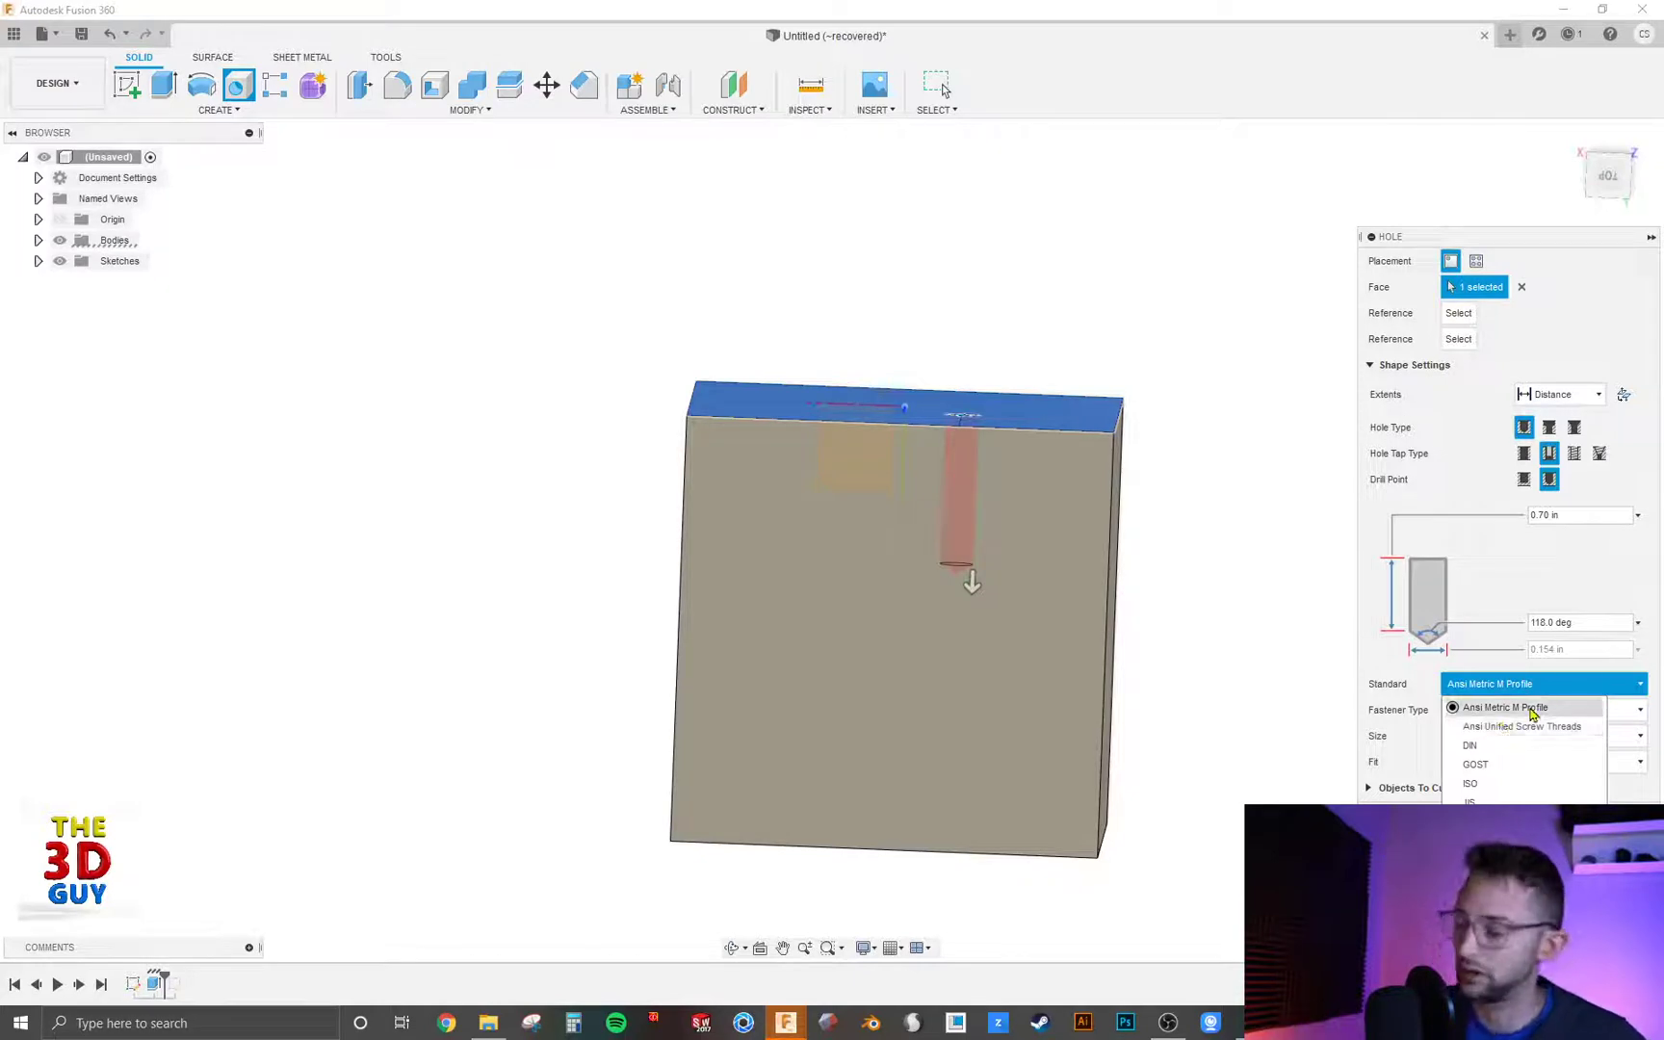
Finish a tapped 0.25 in 1/4-20 UNC hole with thread appearance on the top face
click(1409, 704)
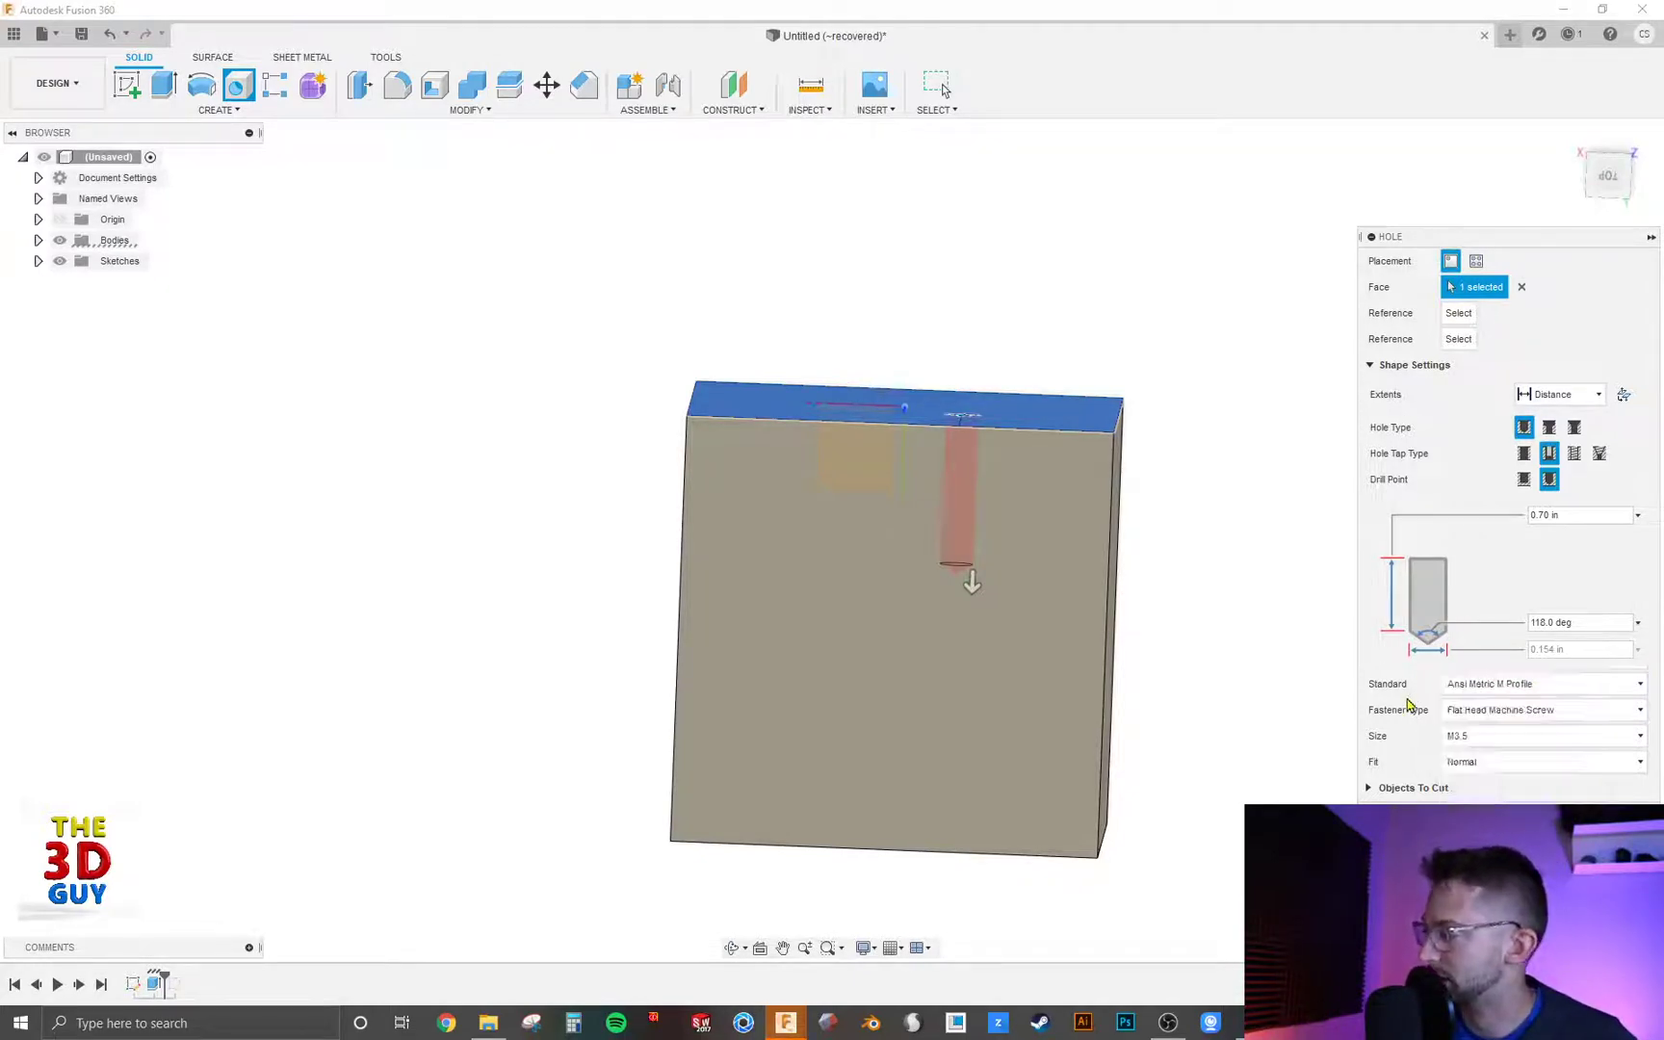
click(1577, 454)
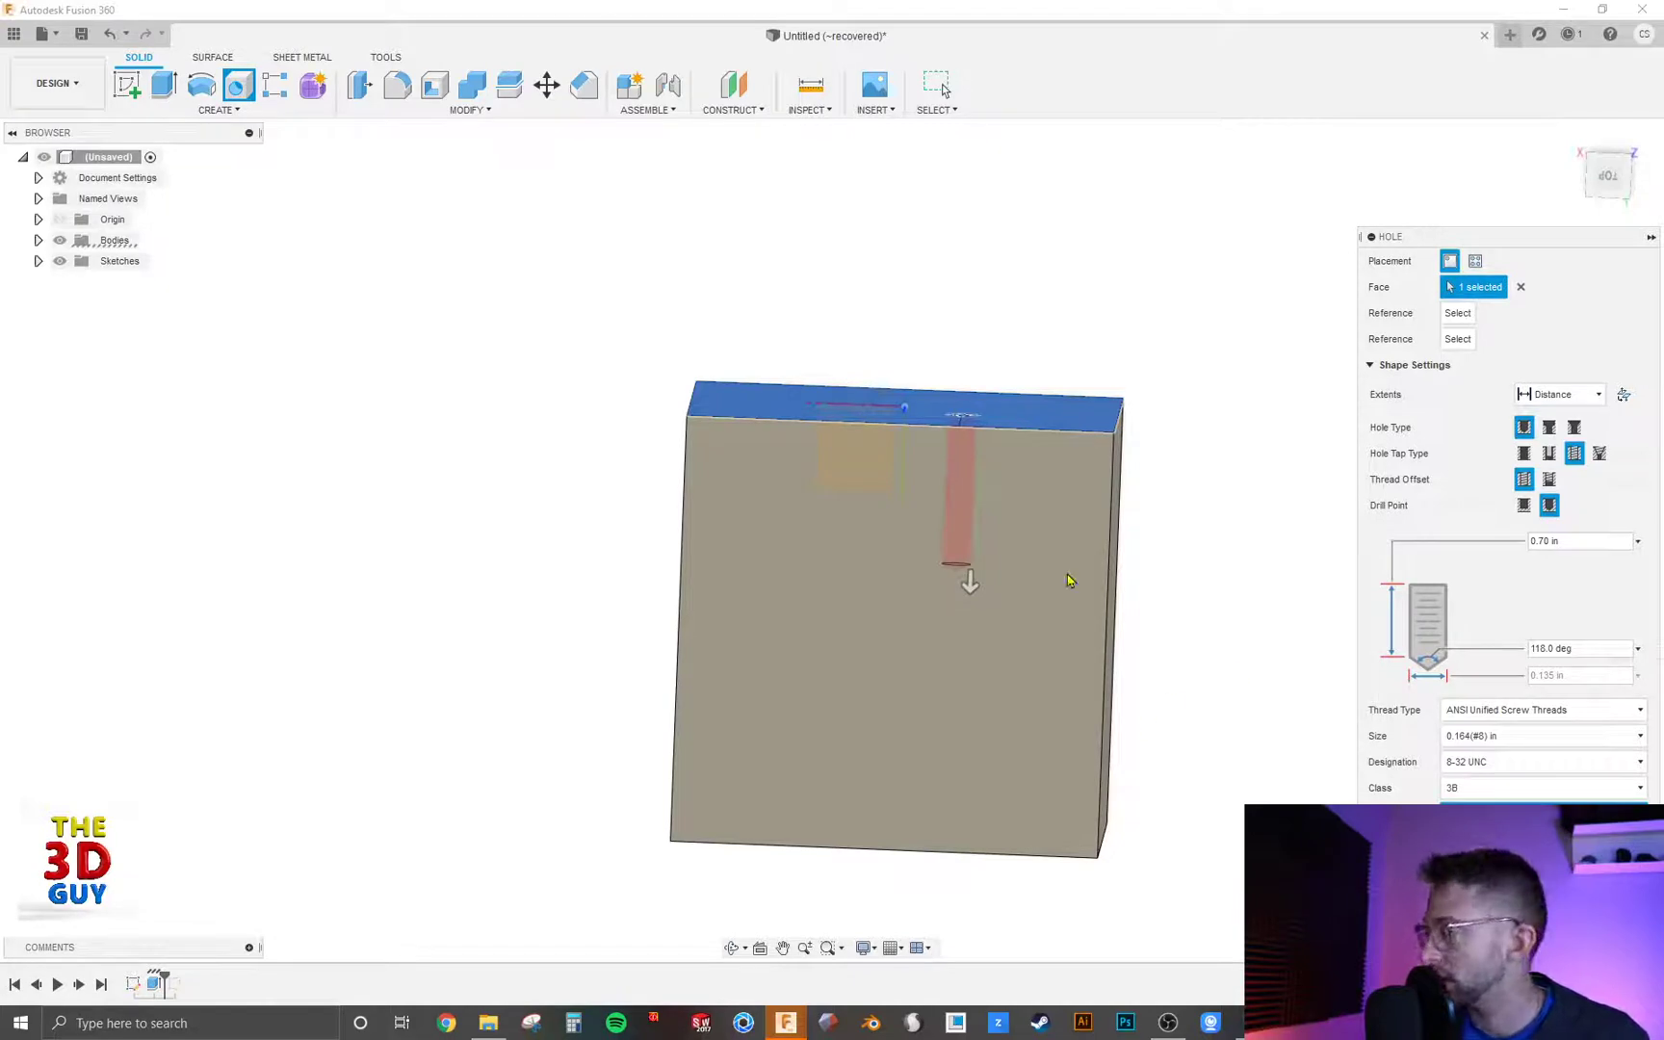
shift+middle_drag(1055, 496, 1002, 535)
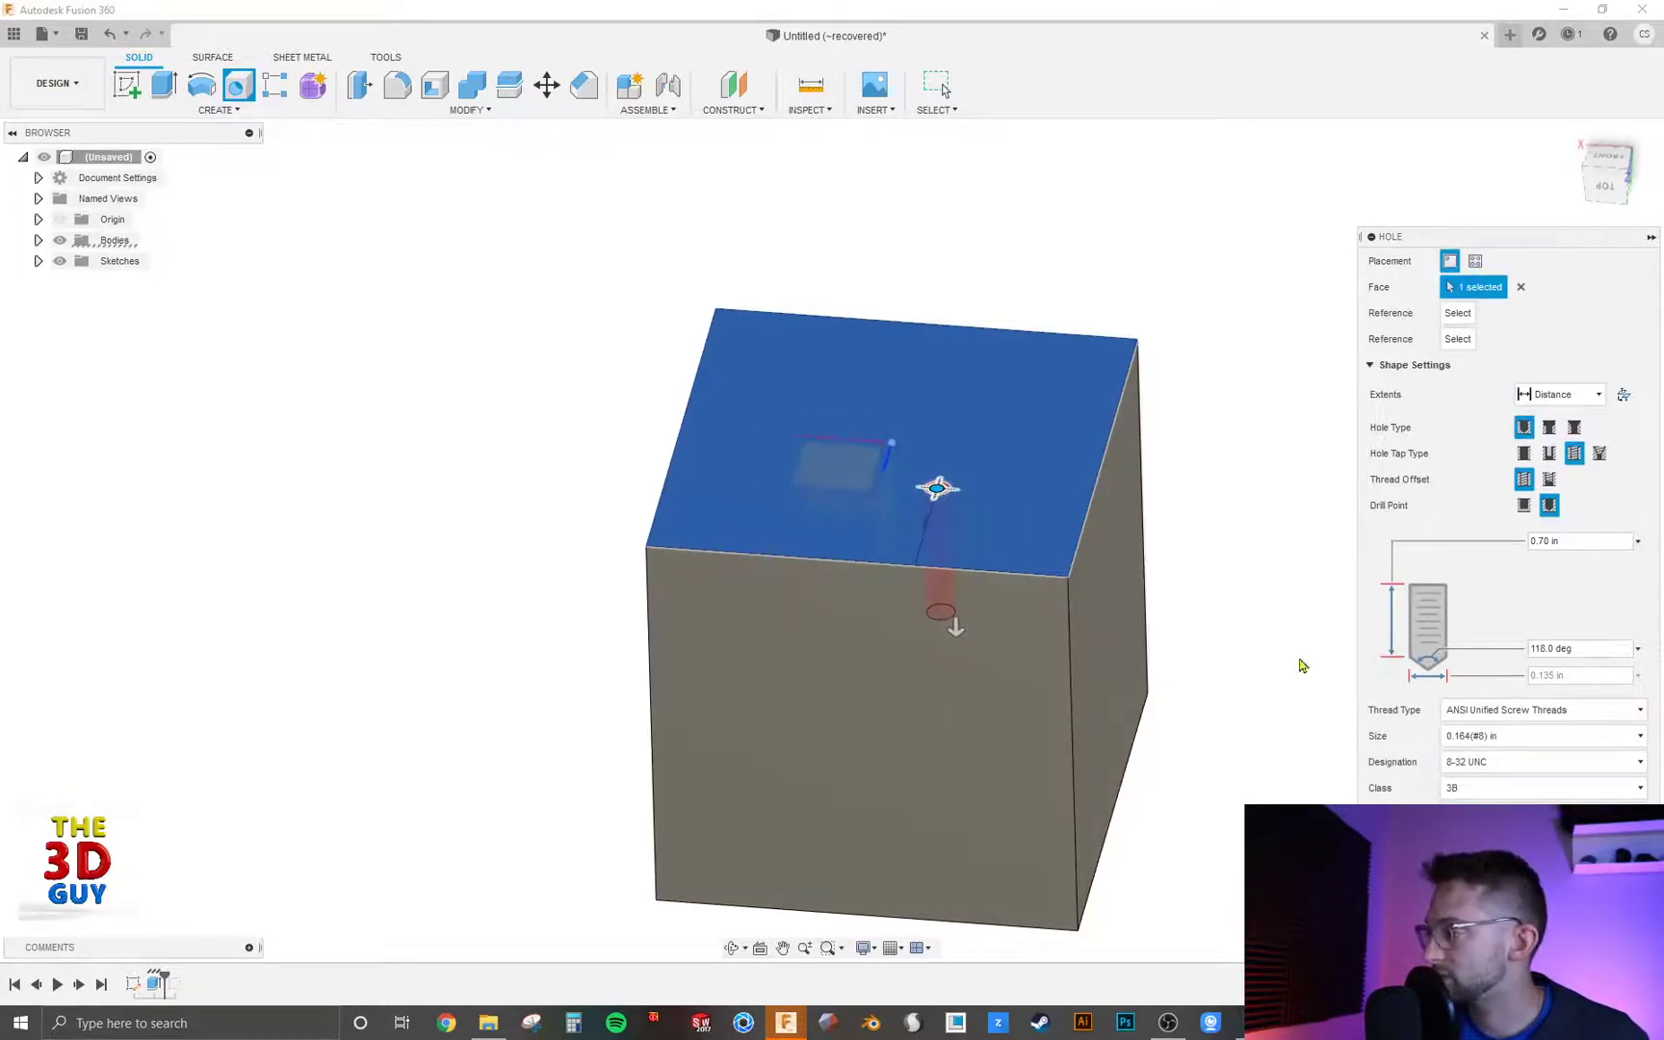
click(1489, 736)
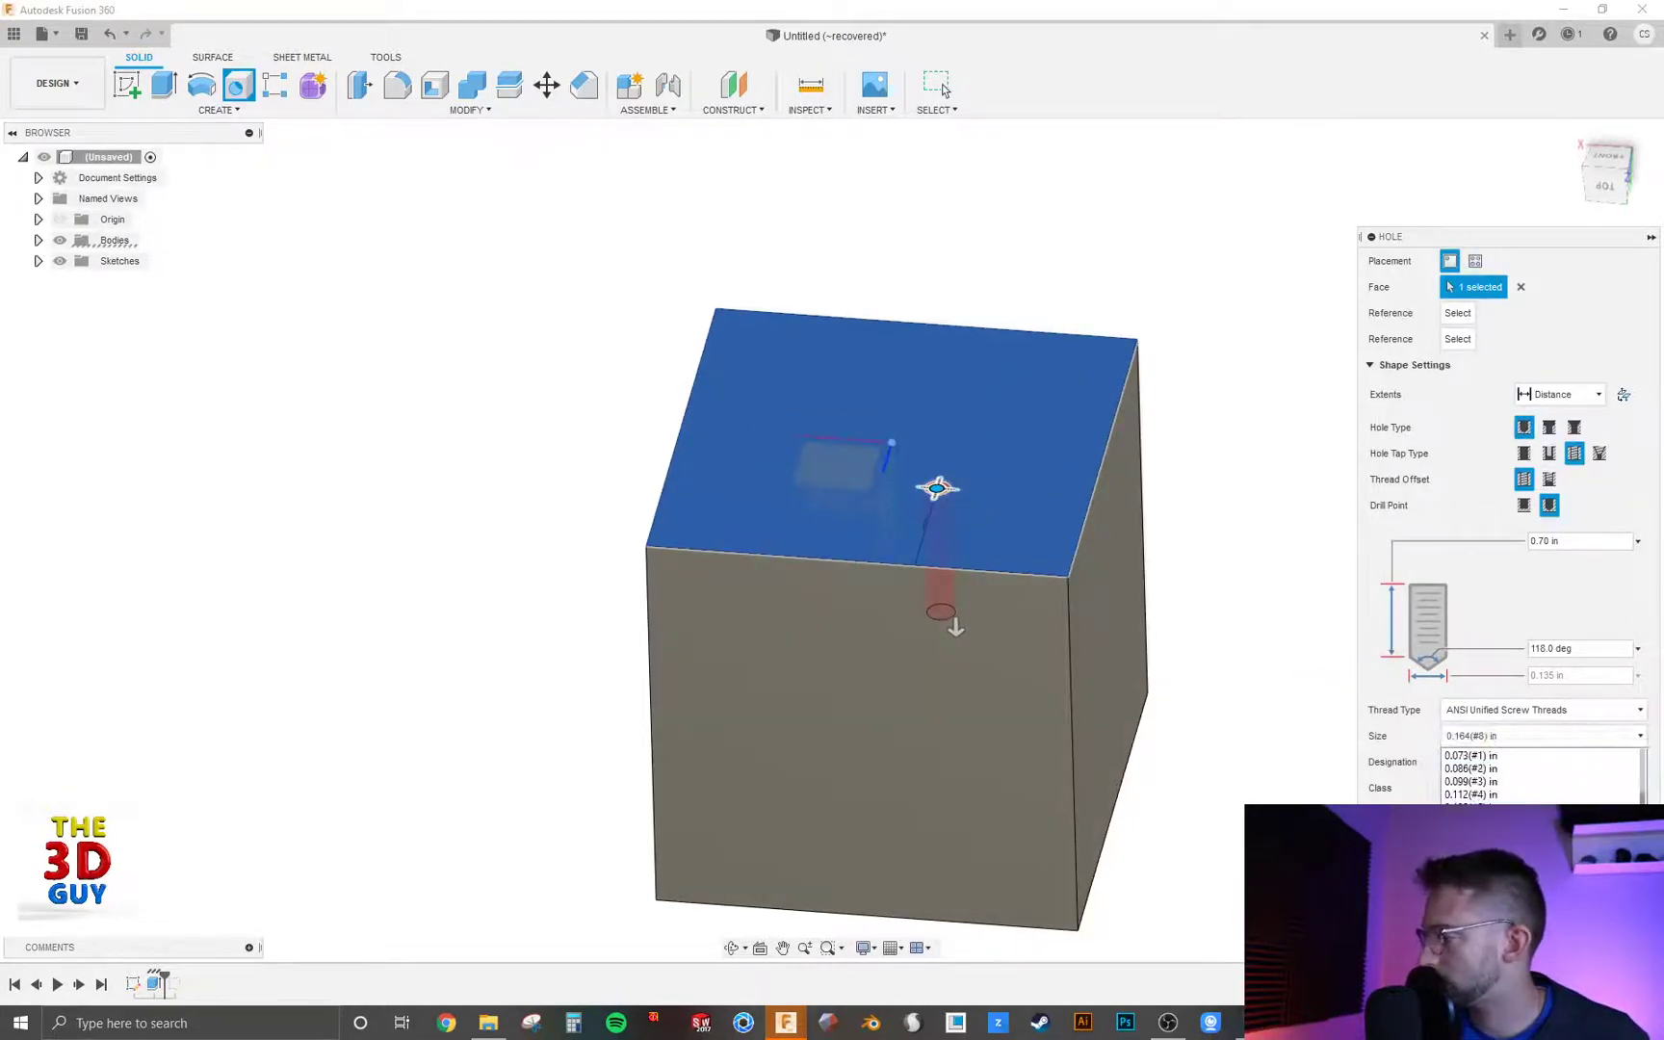
click(1473, 872)
scroll(963, 515, up, 5)
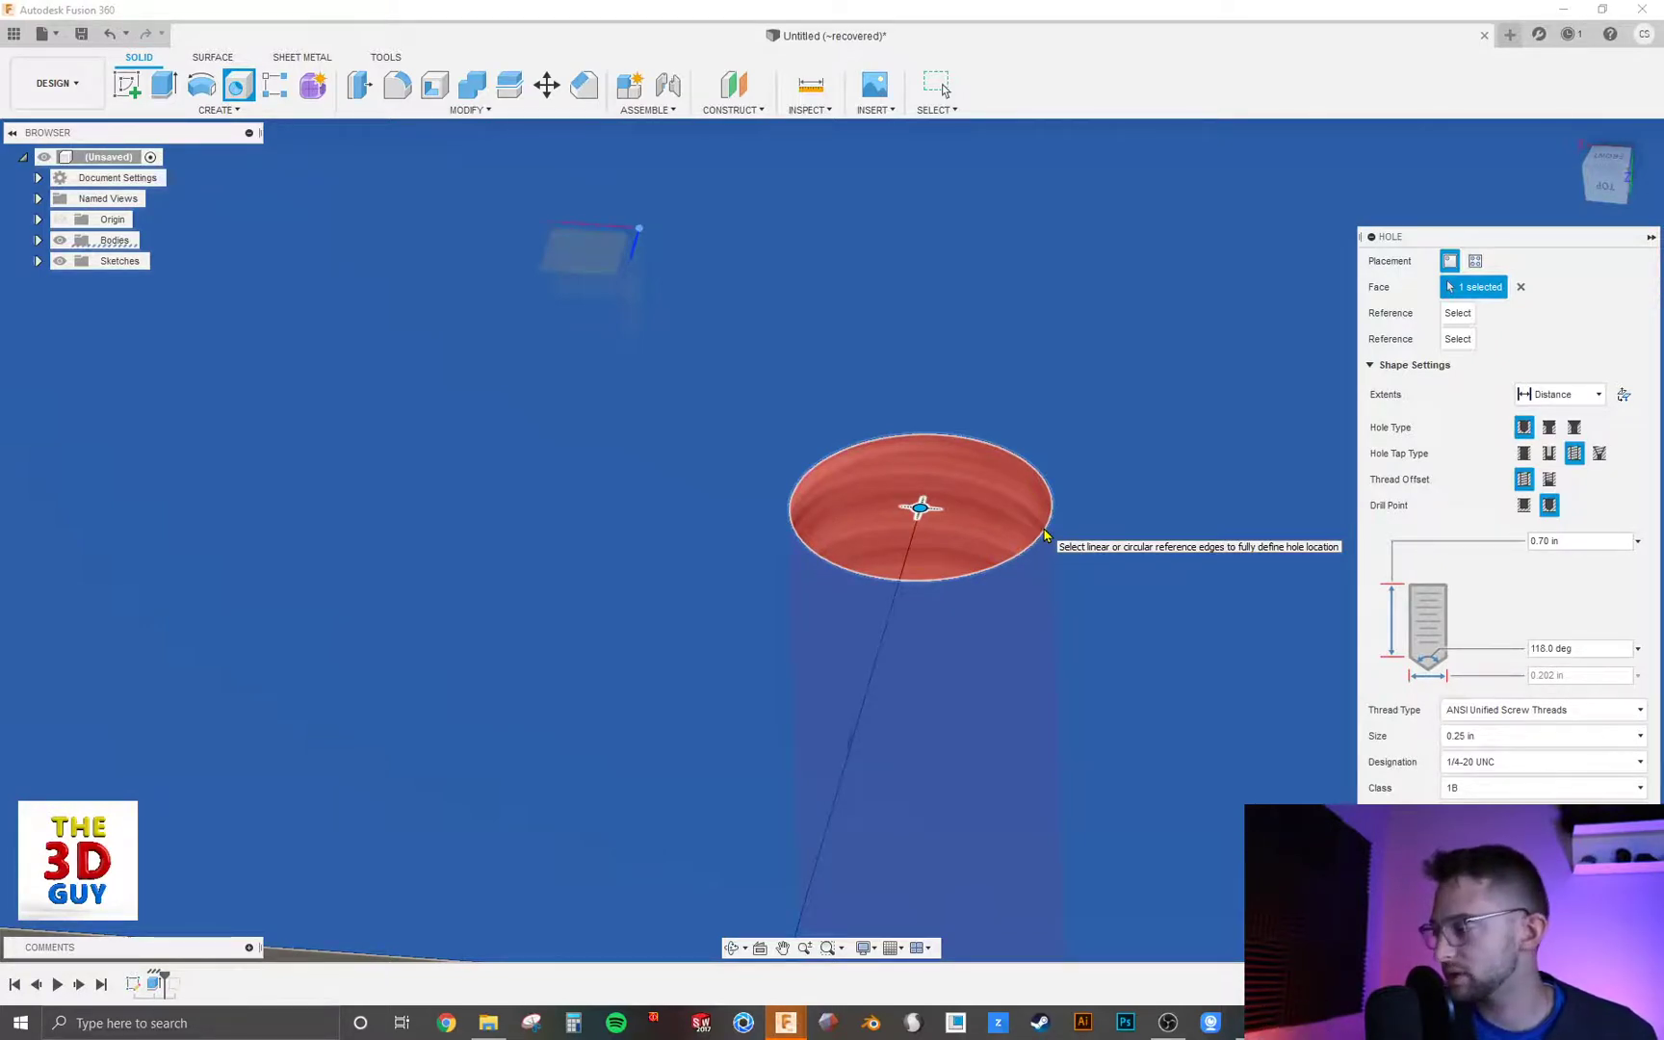
click(942, 87)
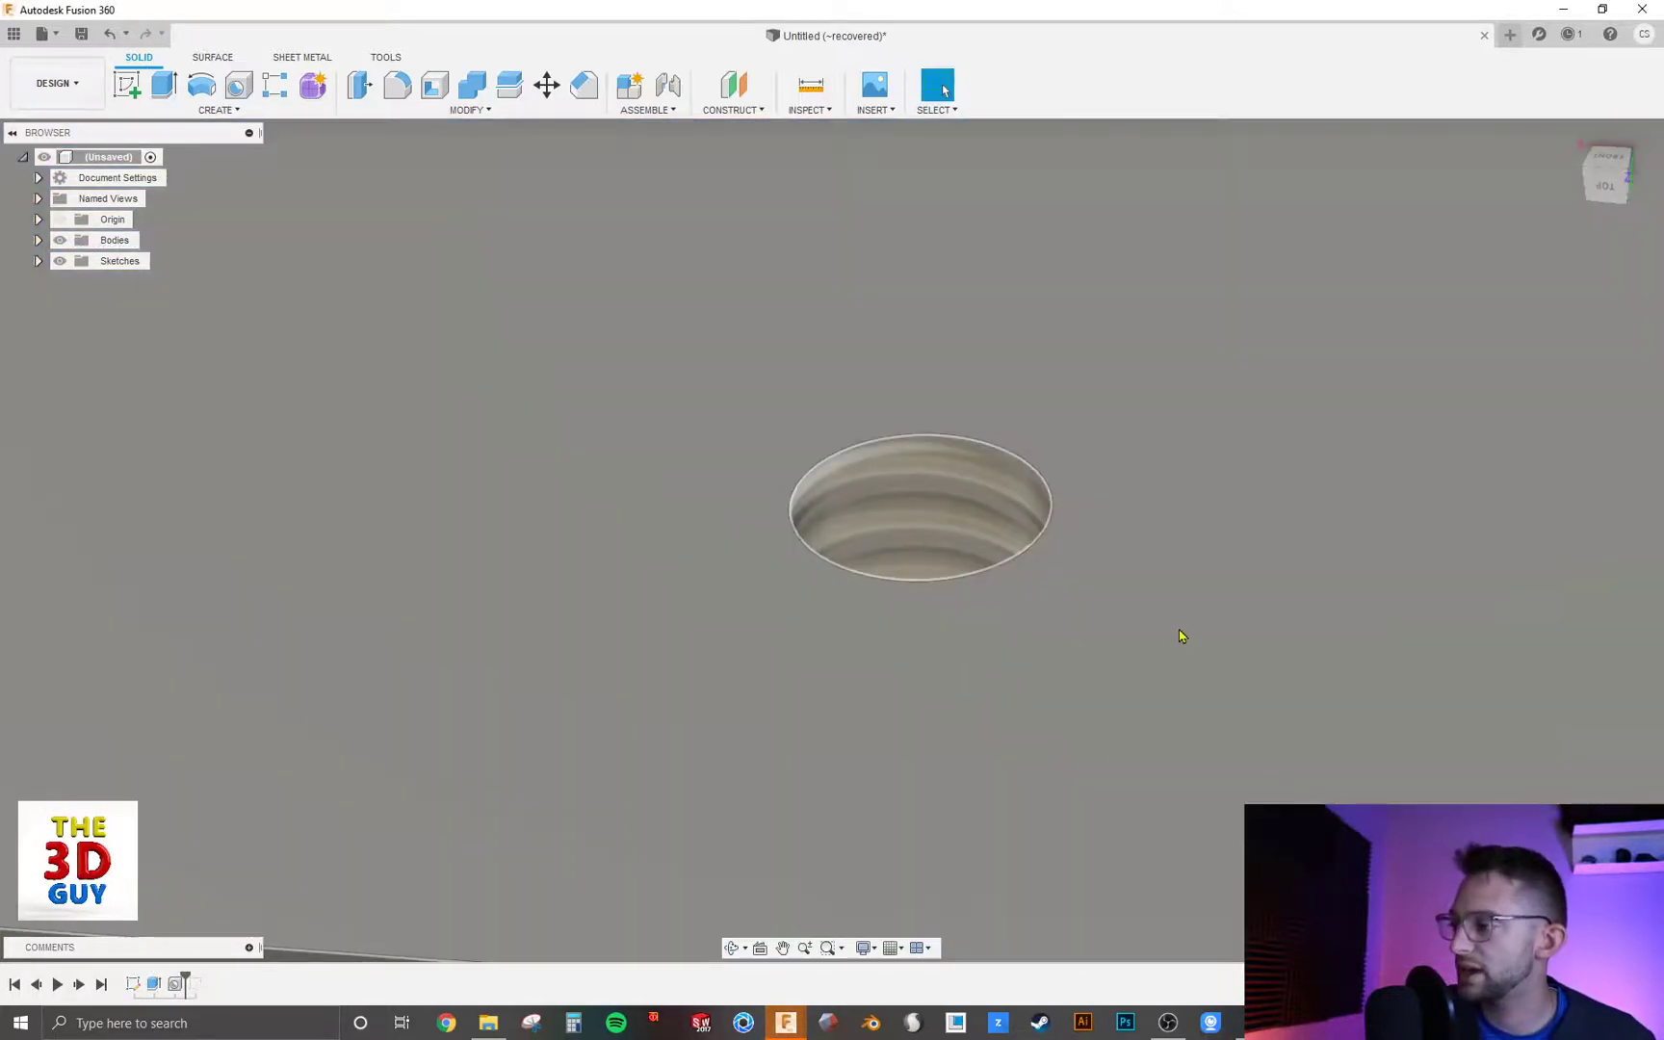
shift+middle_drag(1181, 632, 1182, 672)
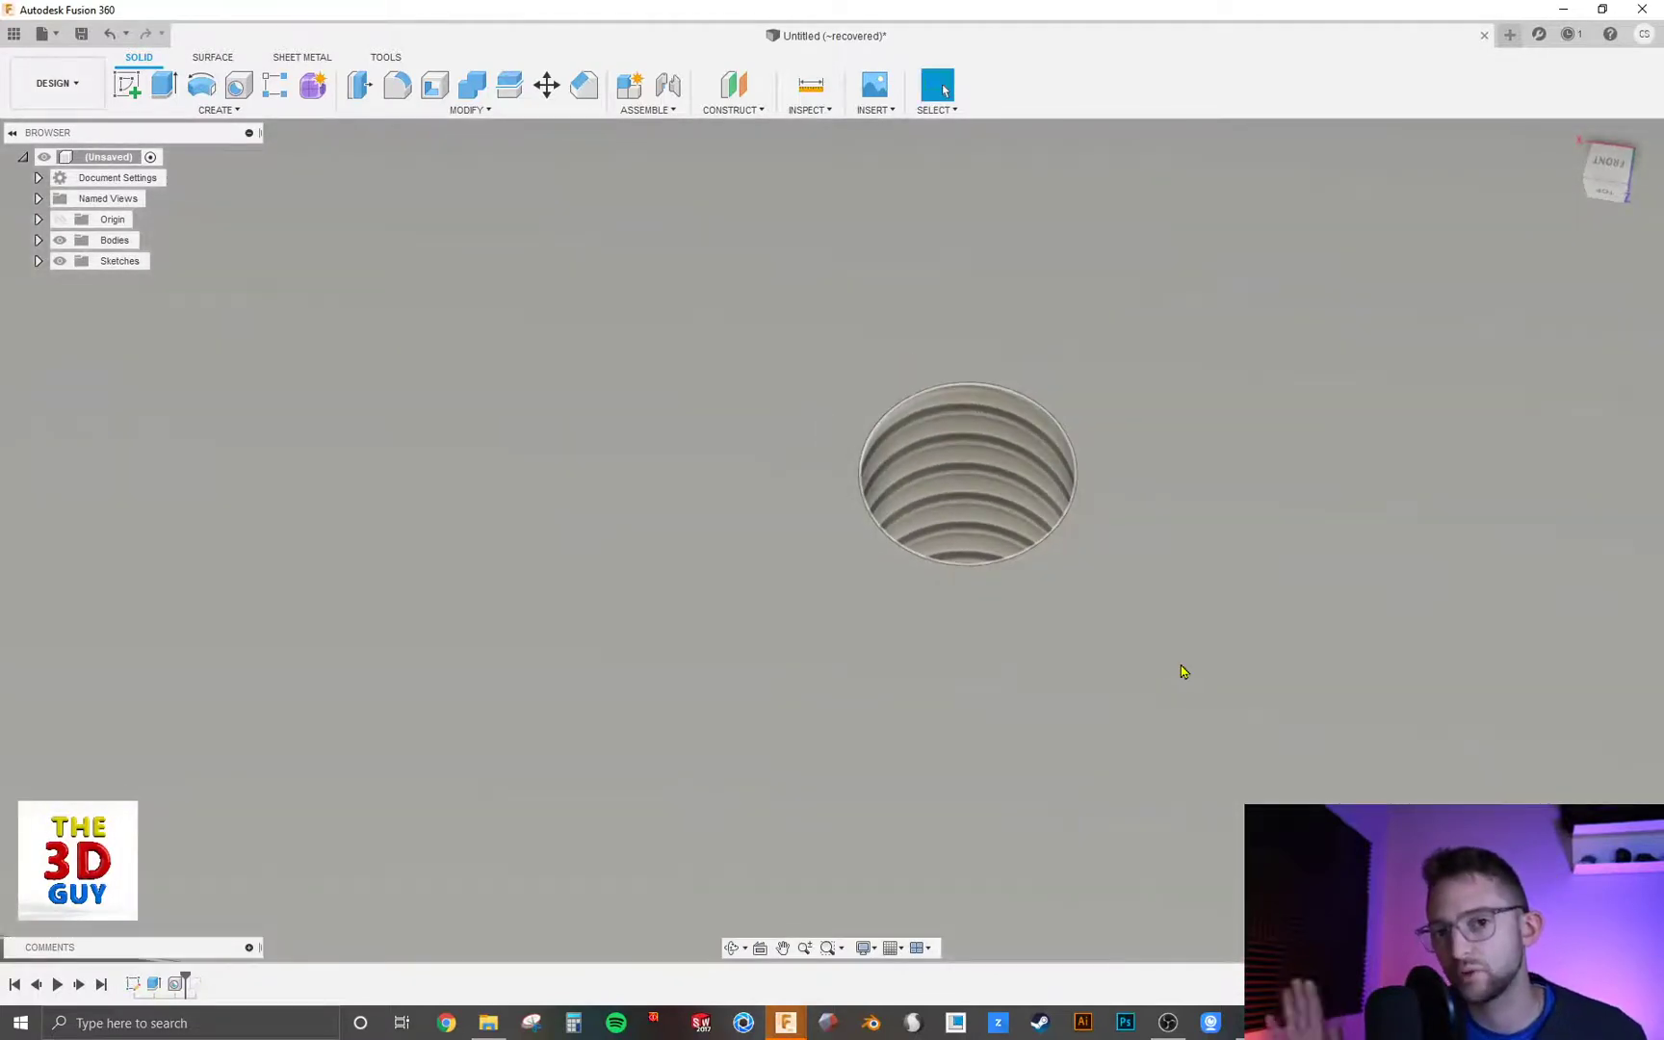
scroll(1185, 671, down, 5)
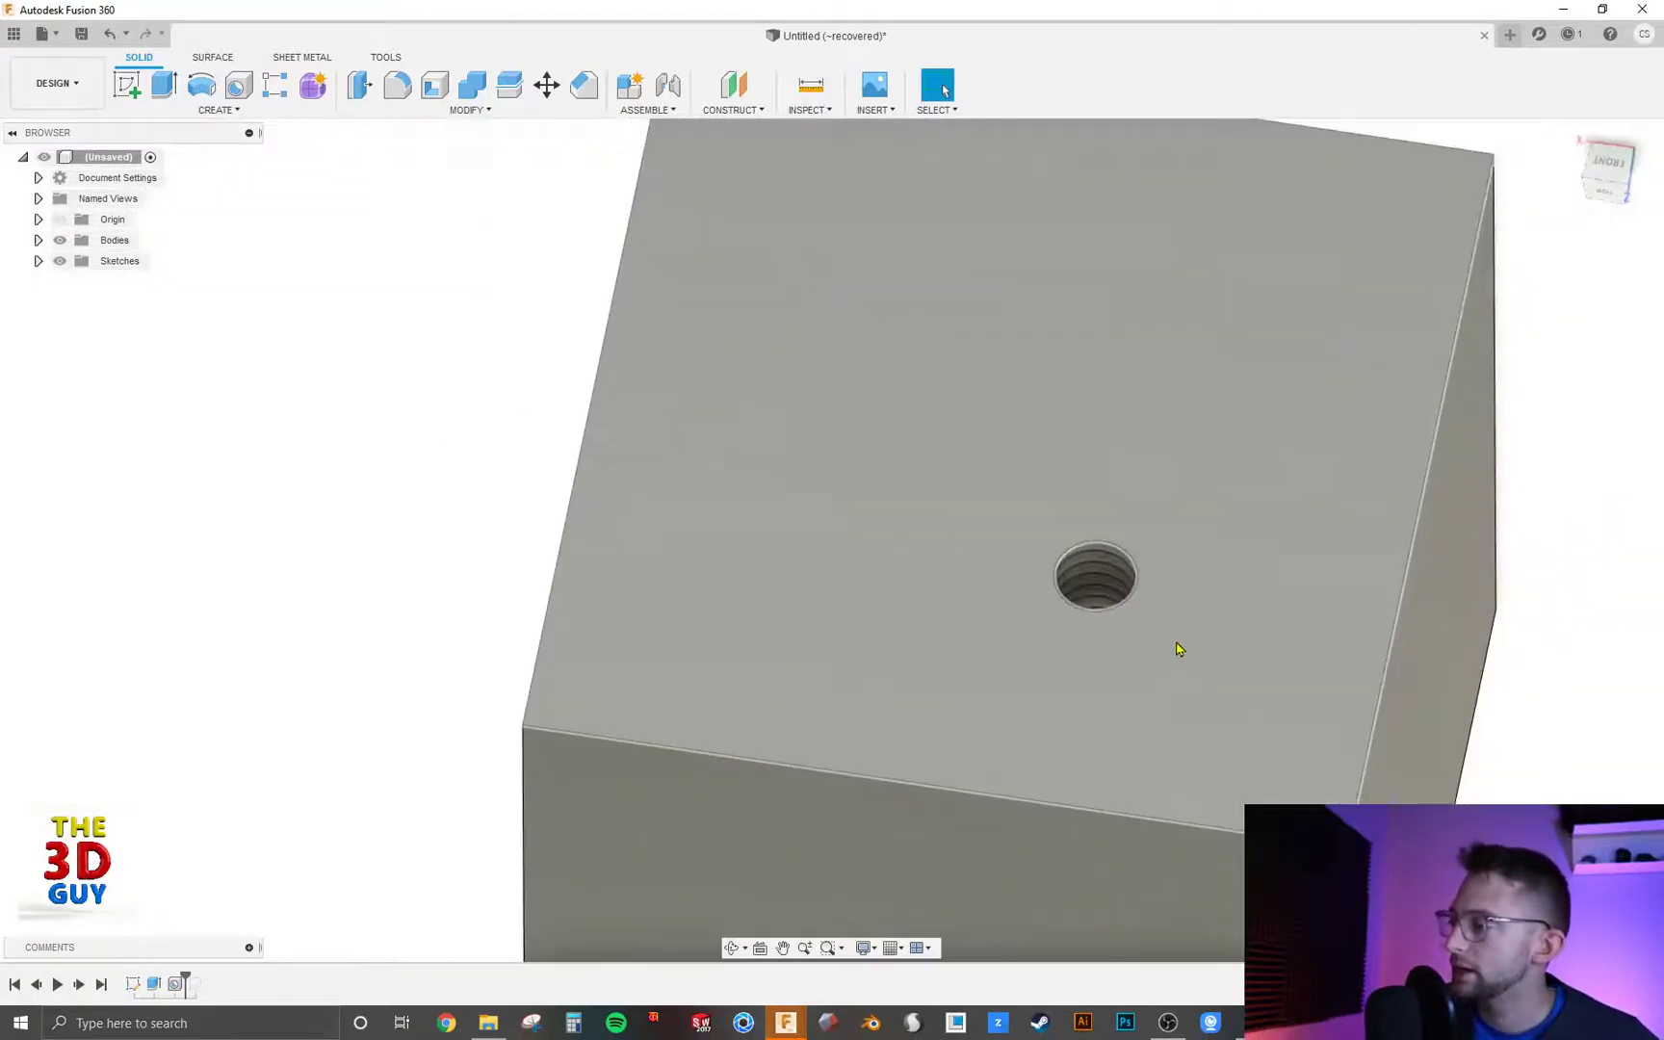
scroll(953, 569, down, 3)
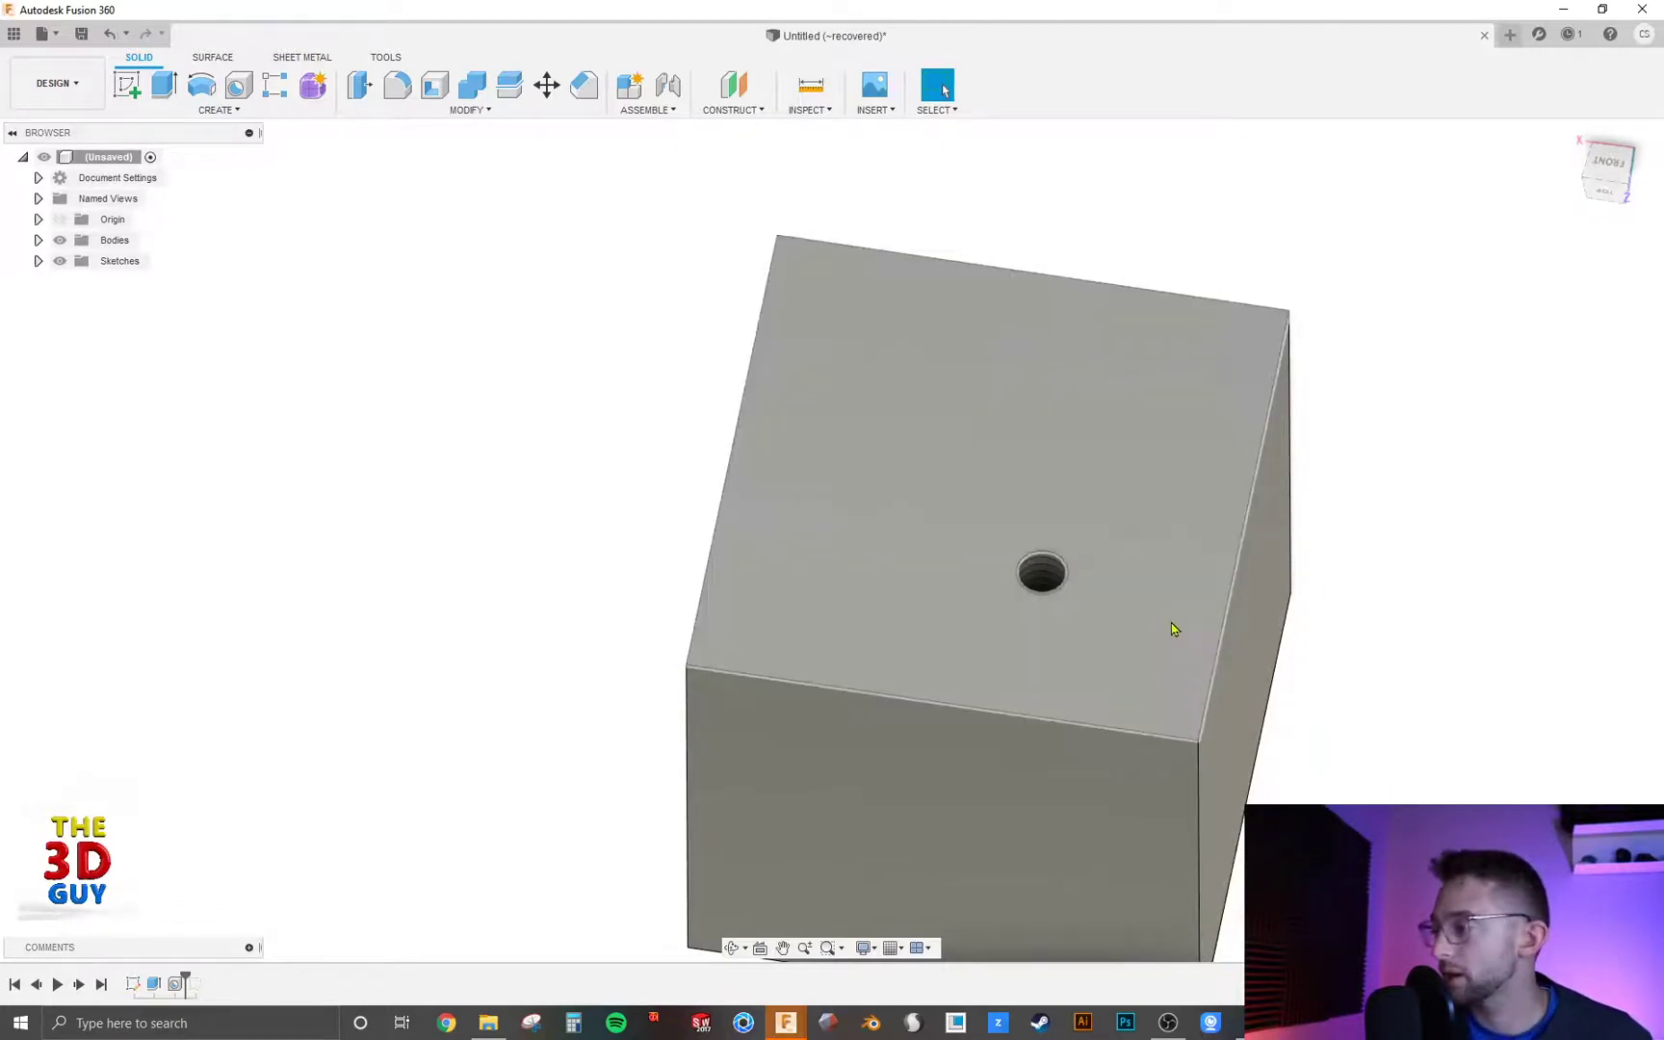
shift+middle_drag(1326, 647, 1327, 623)
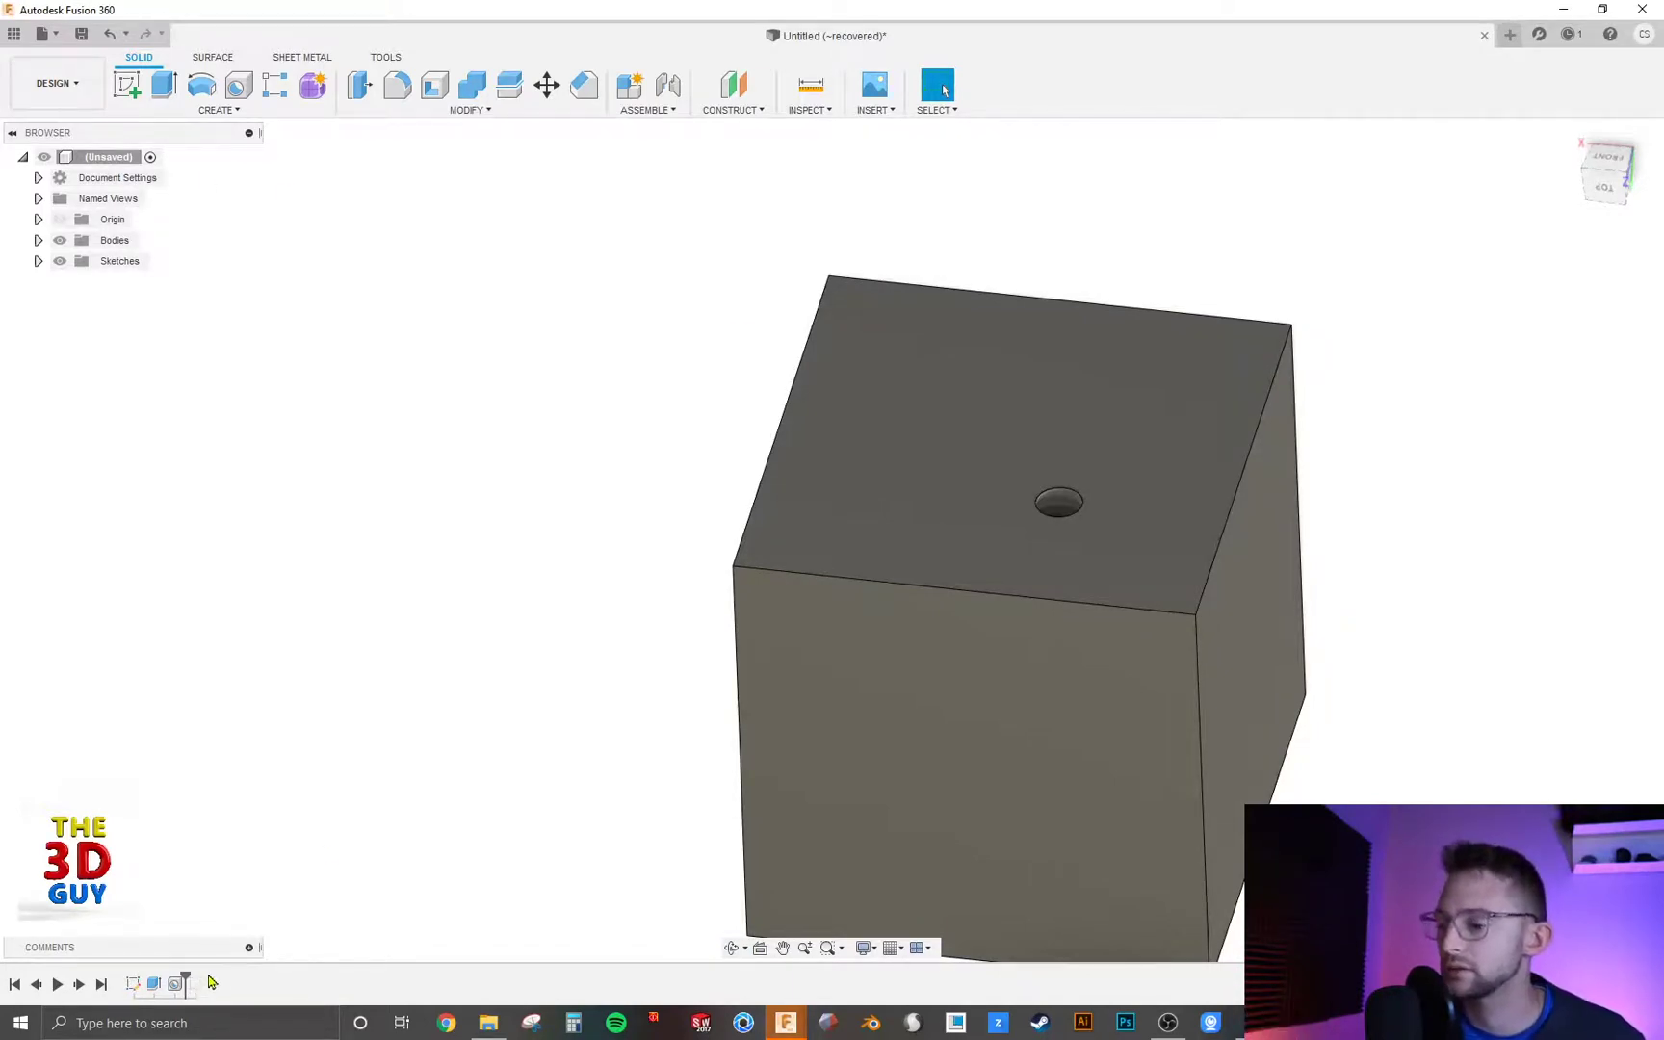
Edit the hole feature to a taper-tapped 1/16-27 NPT for PVC Pipe and Fitting thread
right_click(177, 983)
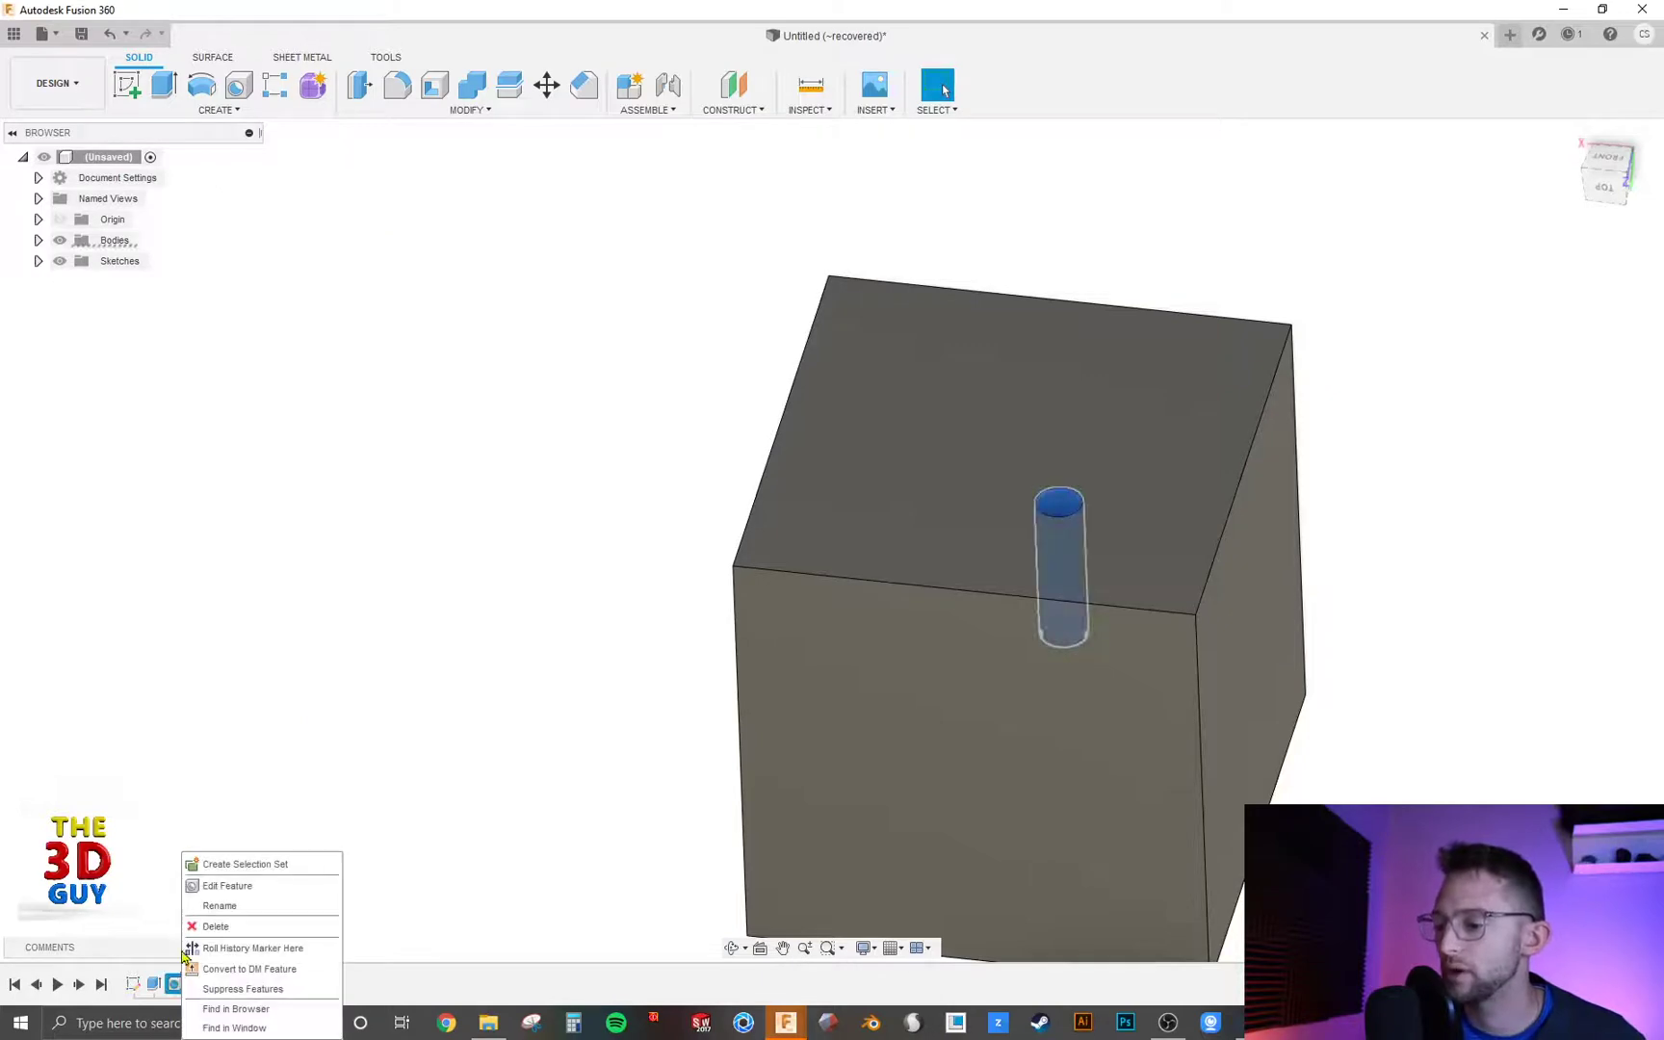
click(219, 897)
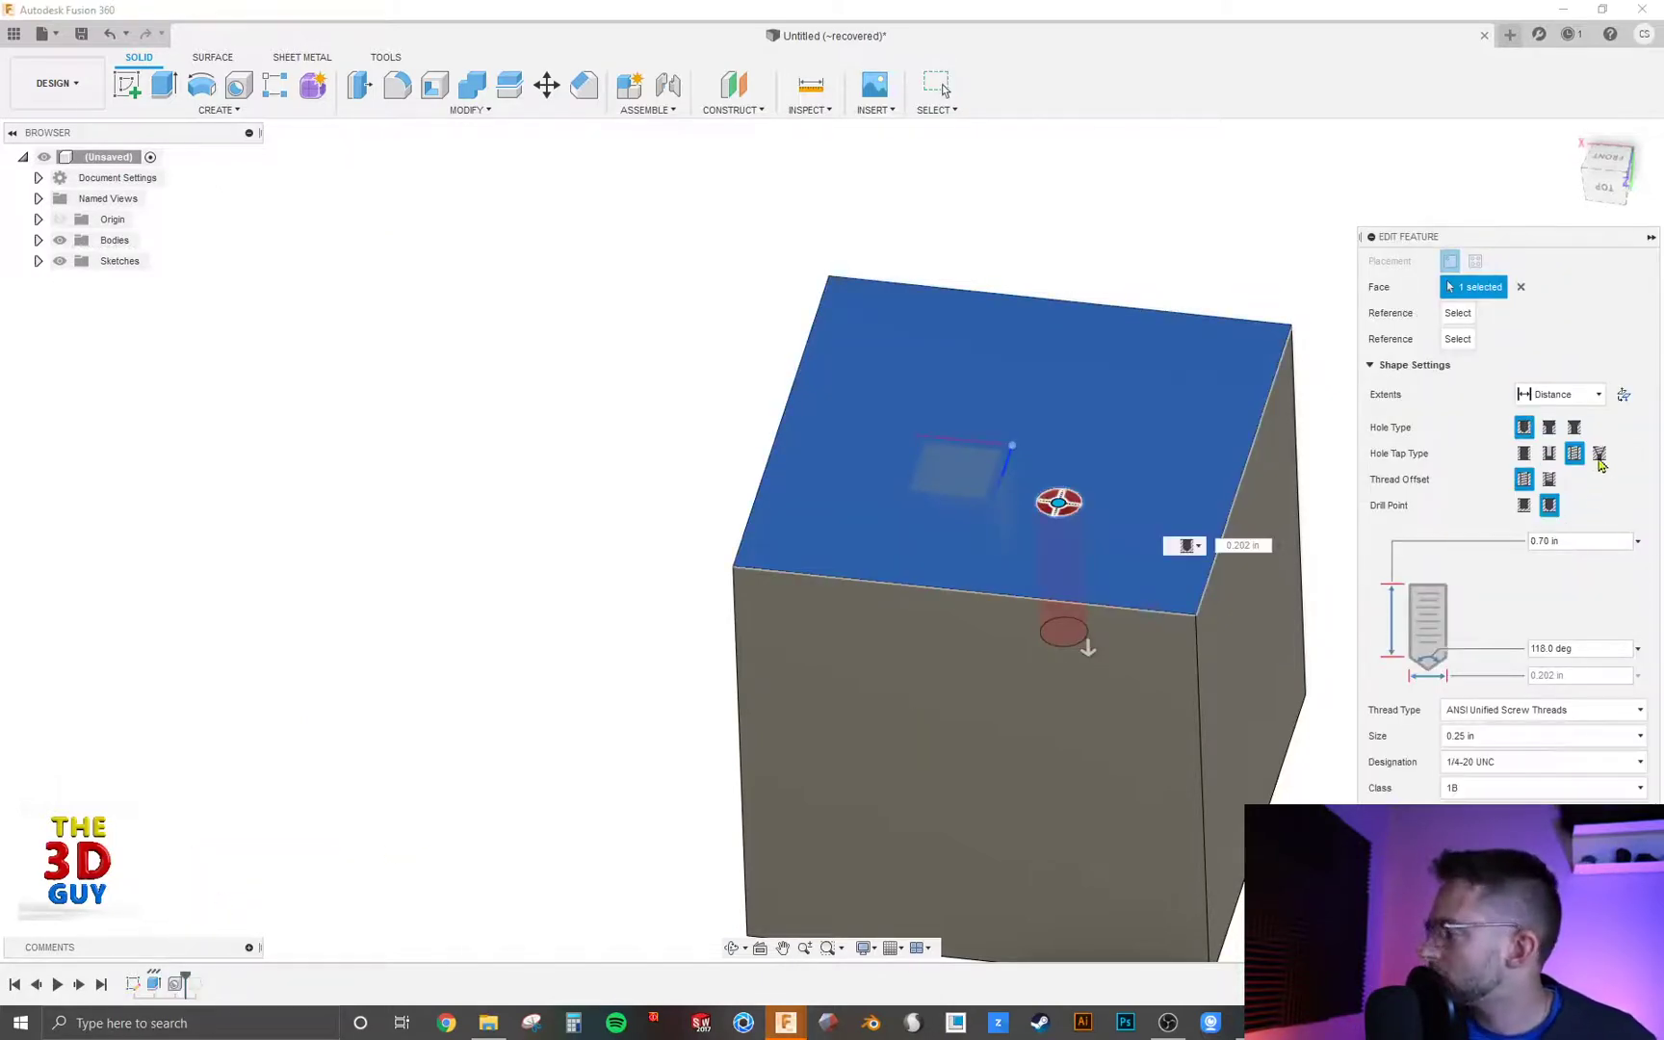
click(1598, 453)
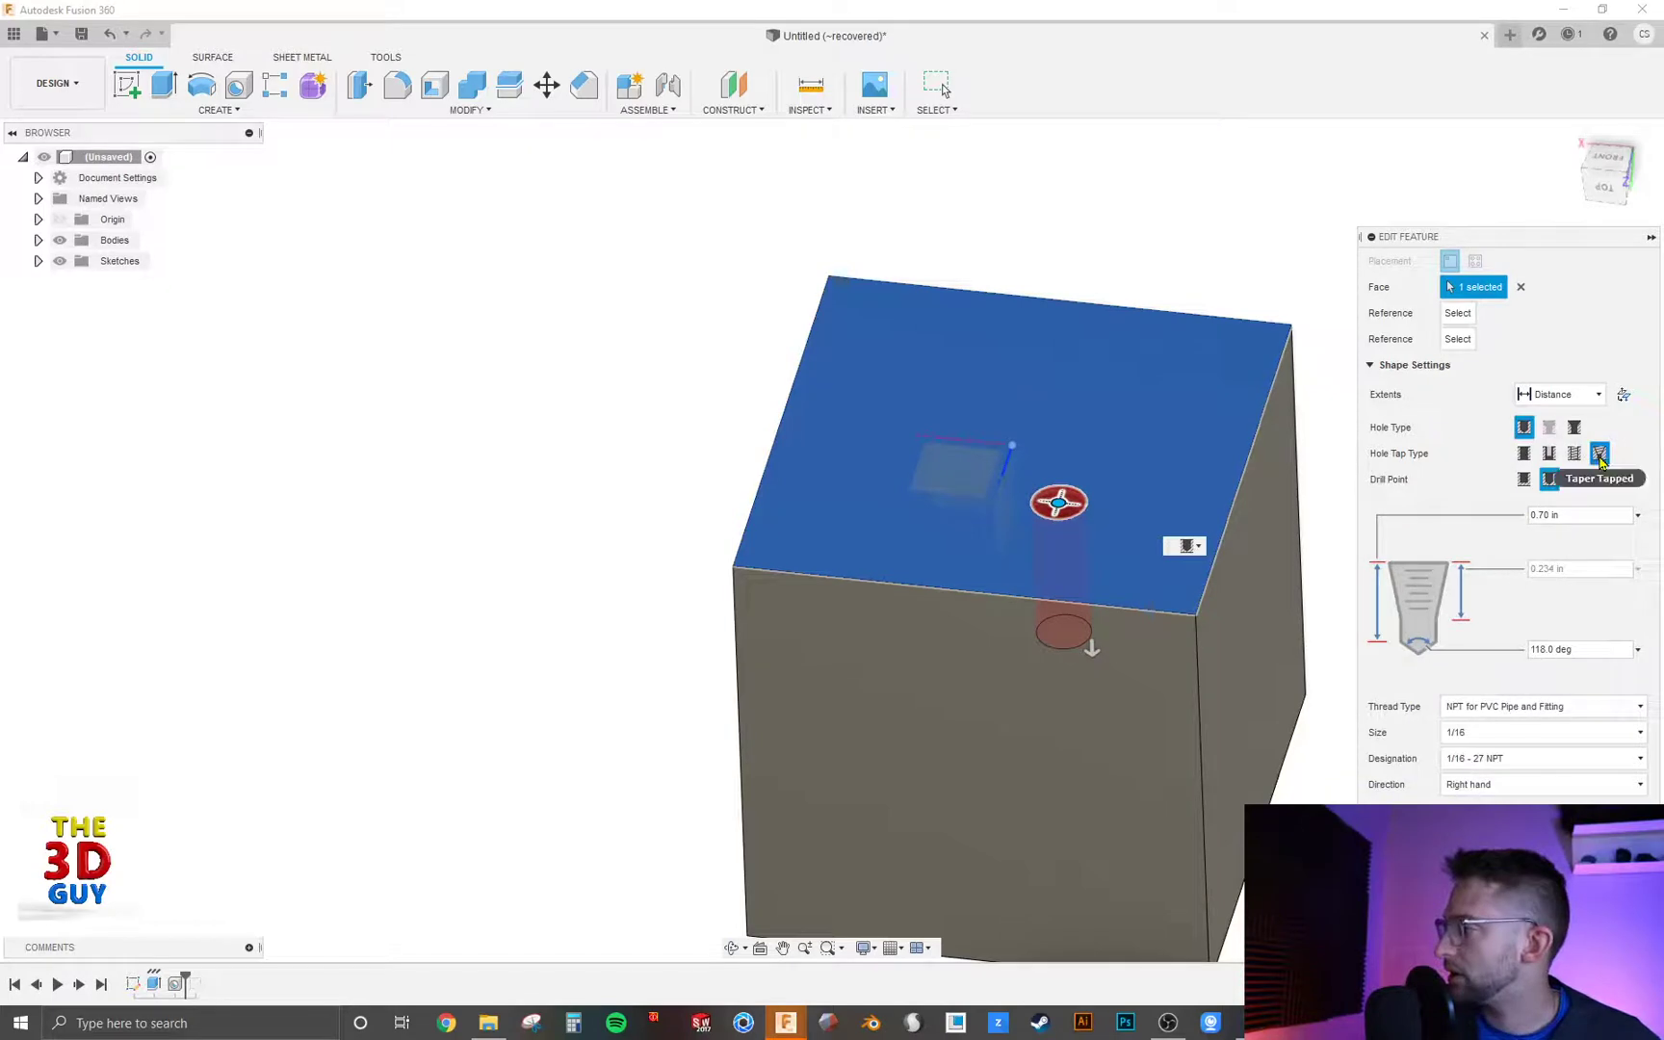
scroll(1132, 499, up, 1)
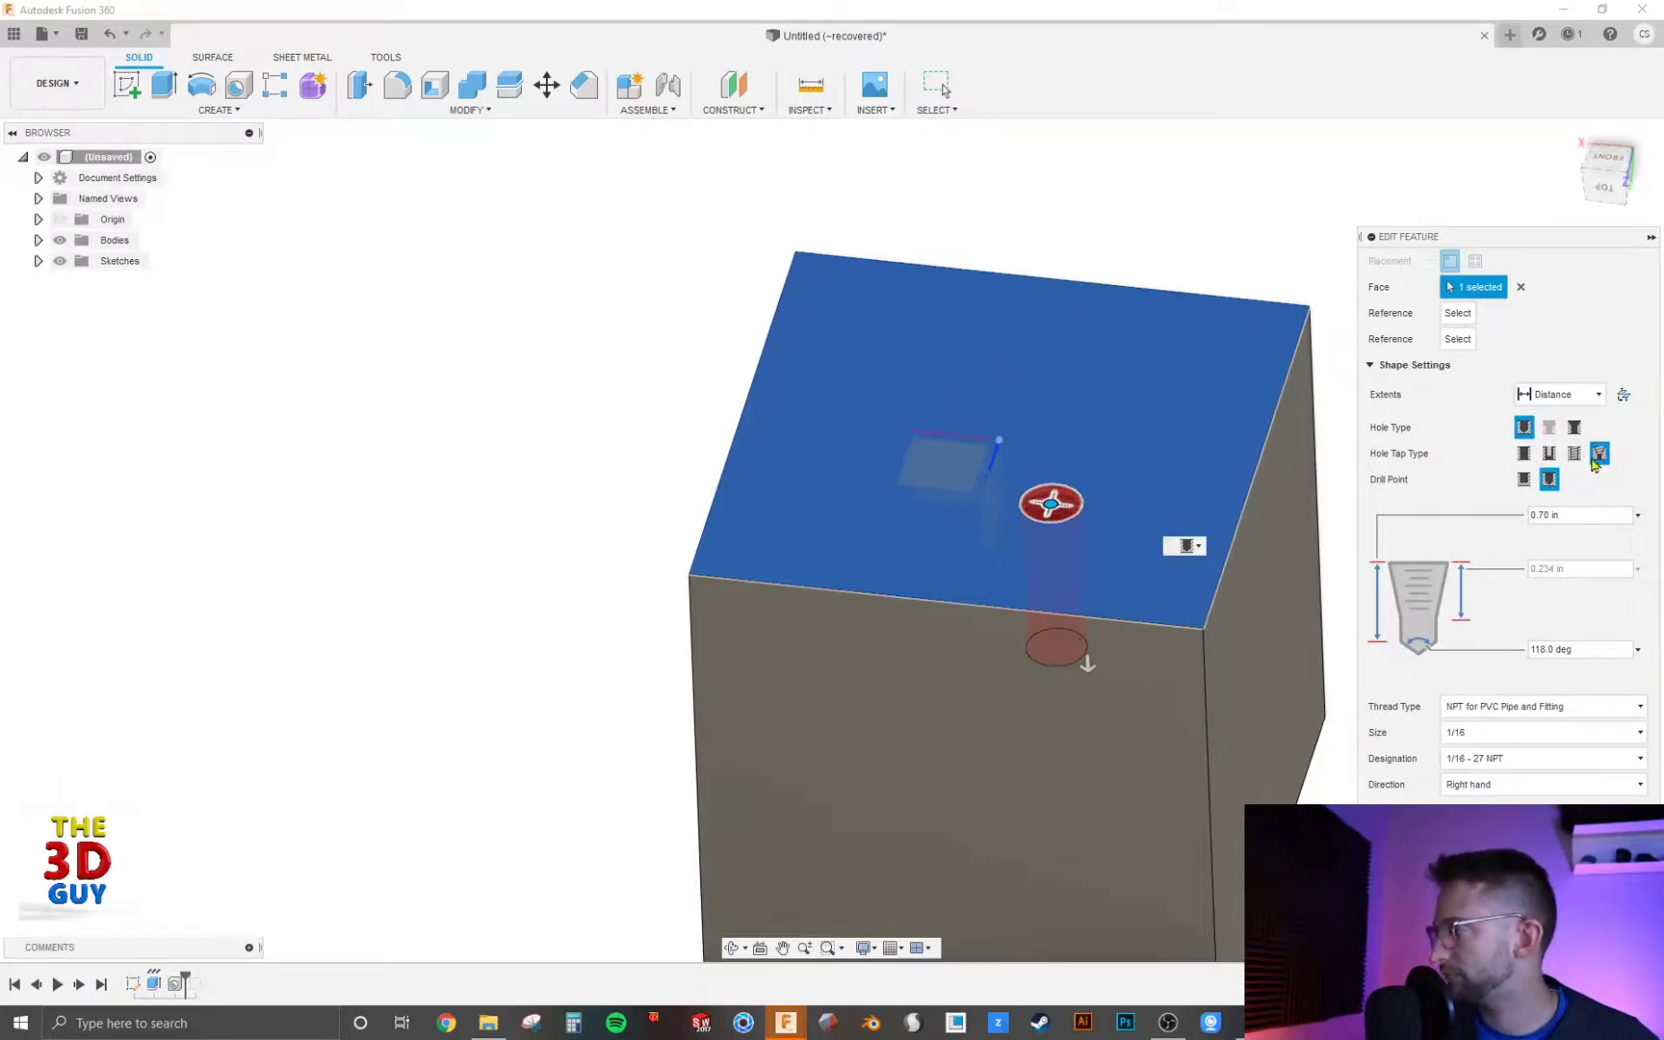
scroll(1079, 517, up, 1)
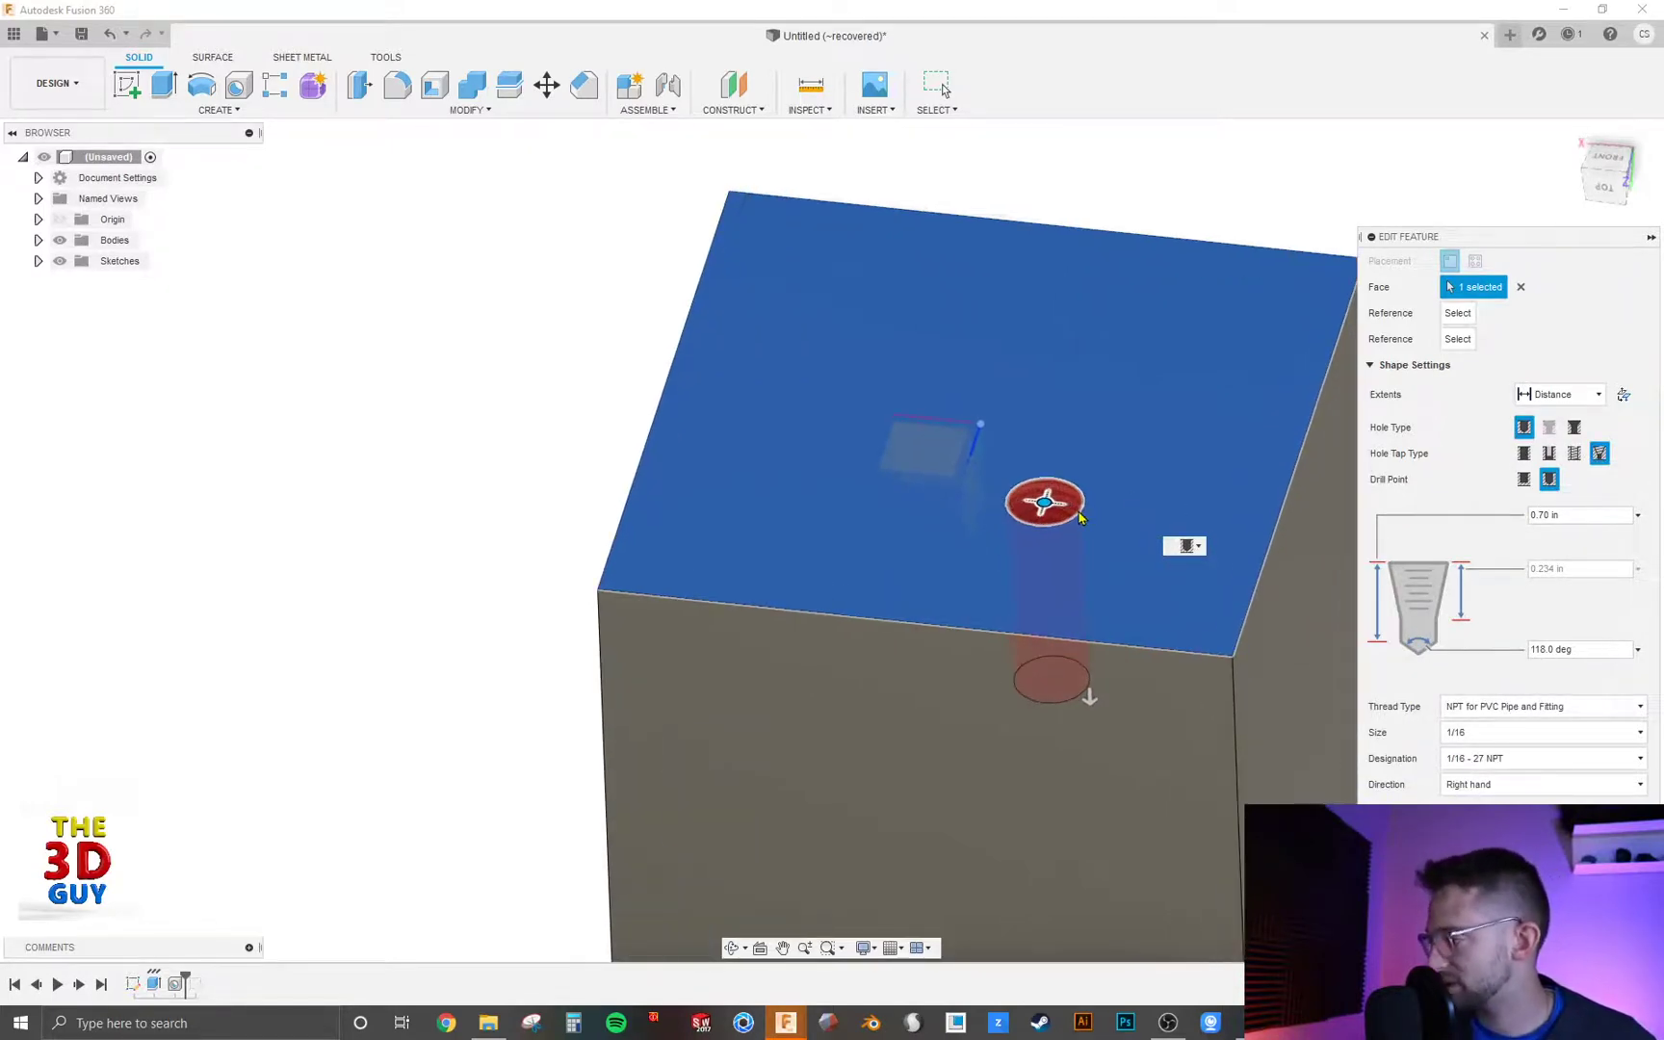
scroll(1071, 518, up, 3)
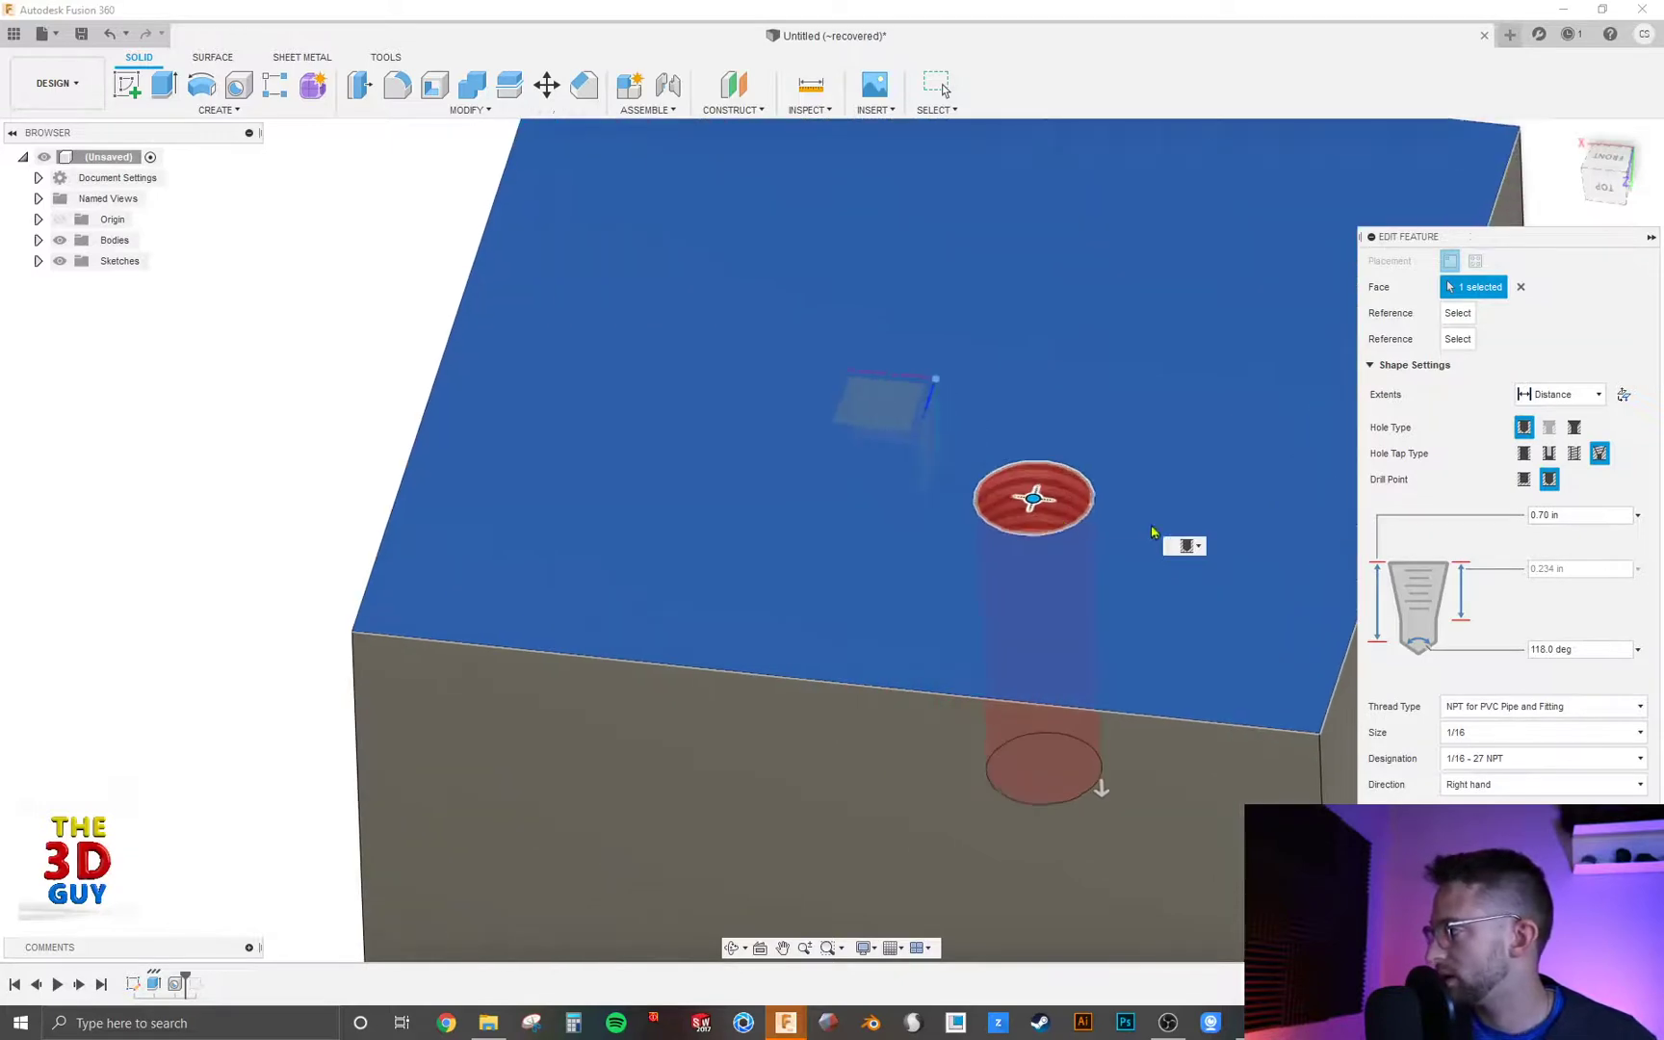
click(1488, 706)
click(1488, 707)
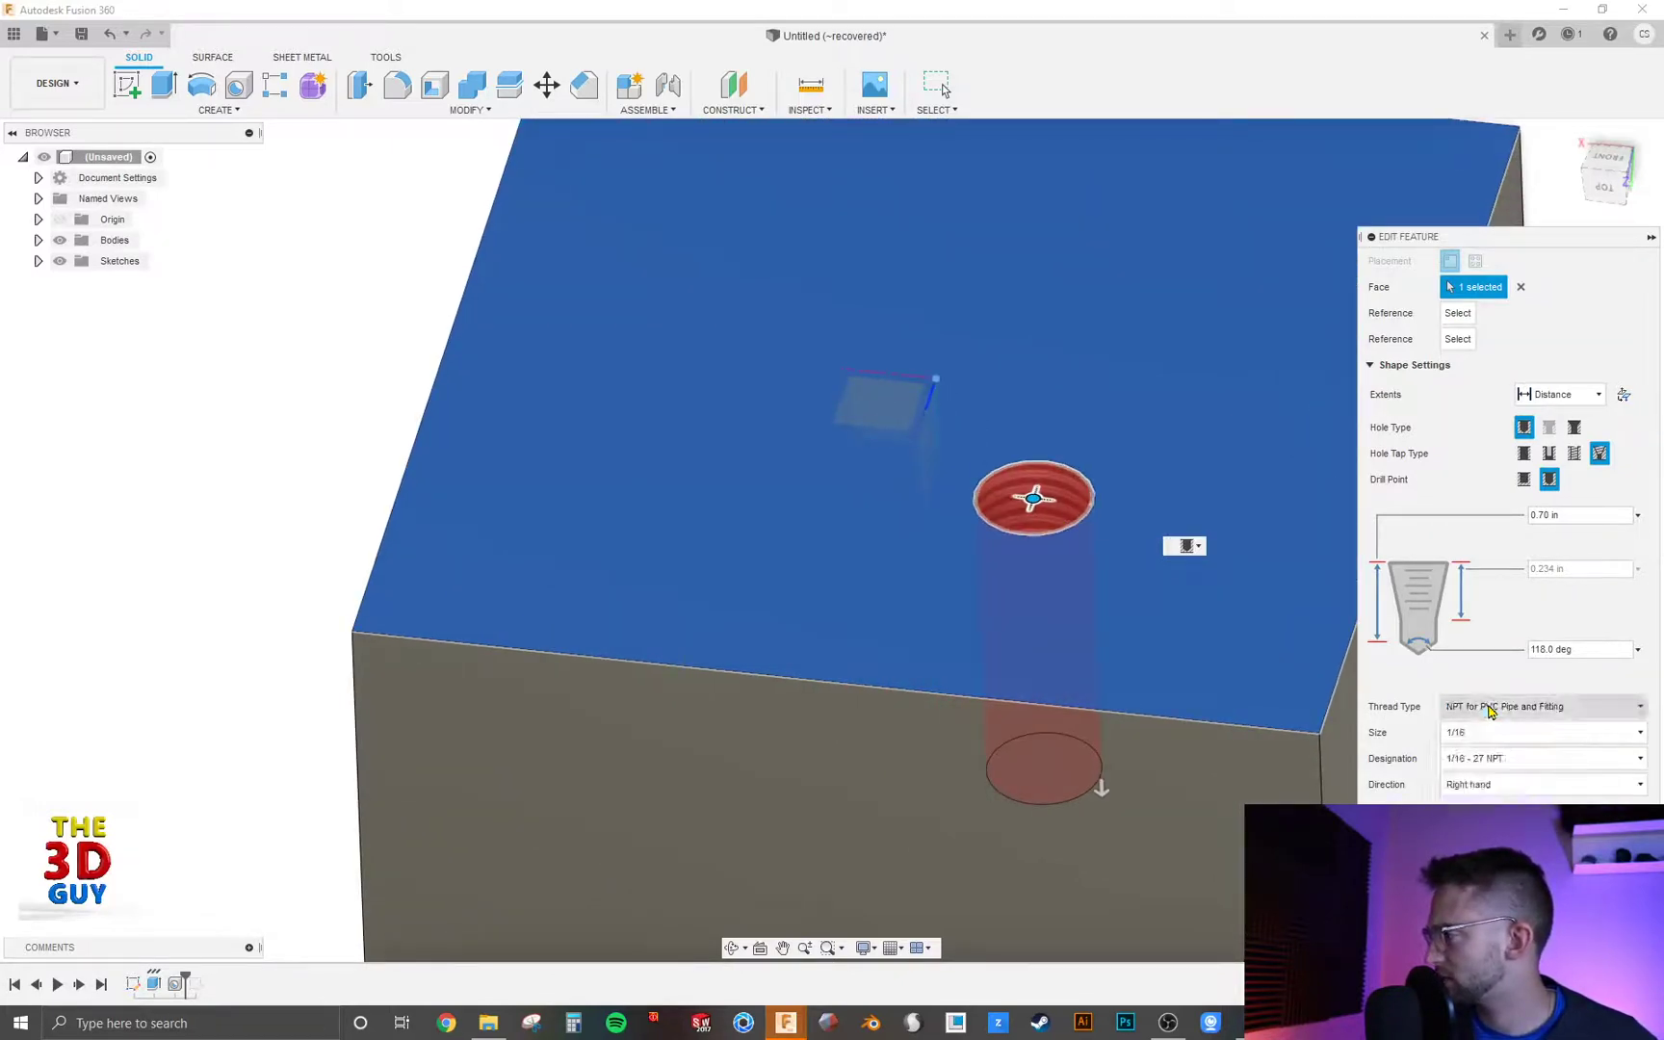
Give the tapered hole a 0.30 in, 82° countersink and a flat drill point, then commit
click(1574, 428)
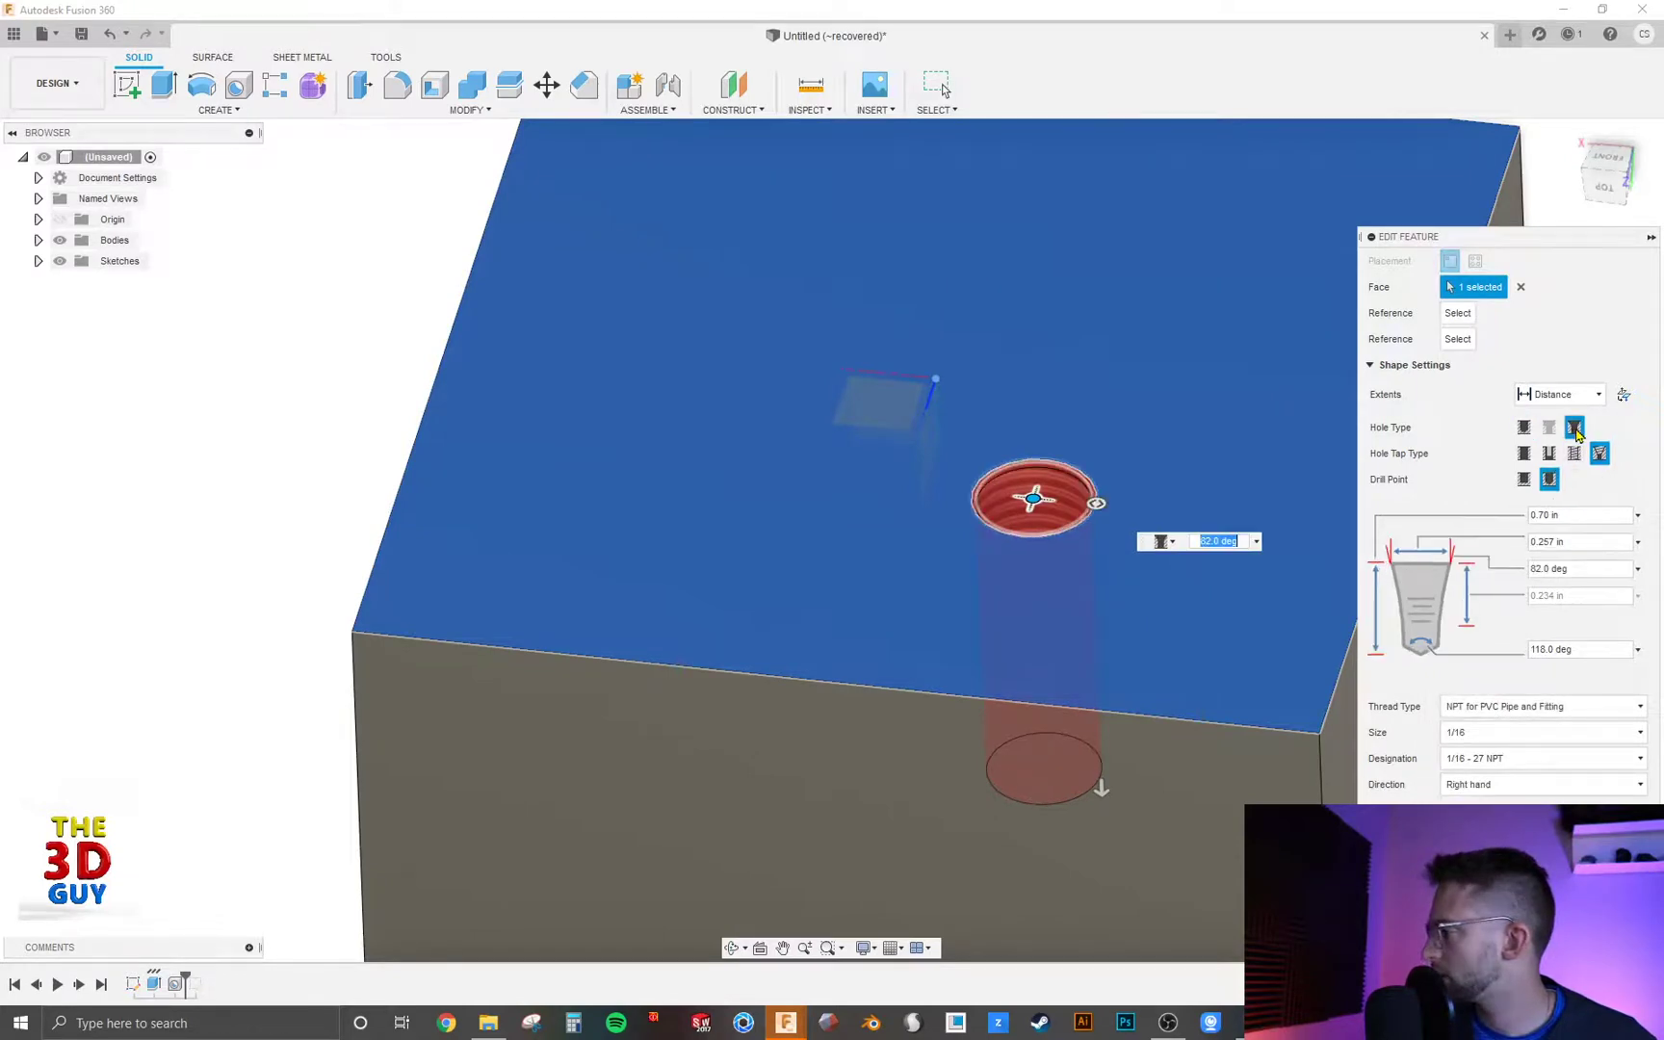
mouse_move(1098, 502)
mouse_down()
mouse_move(1142, 512)
mouse_move(1129, 510)
mouse_up()
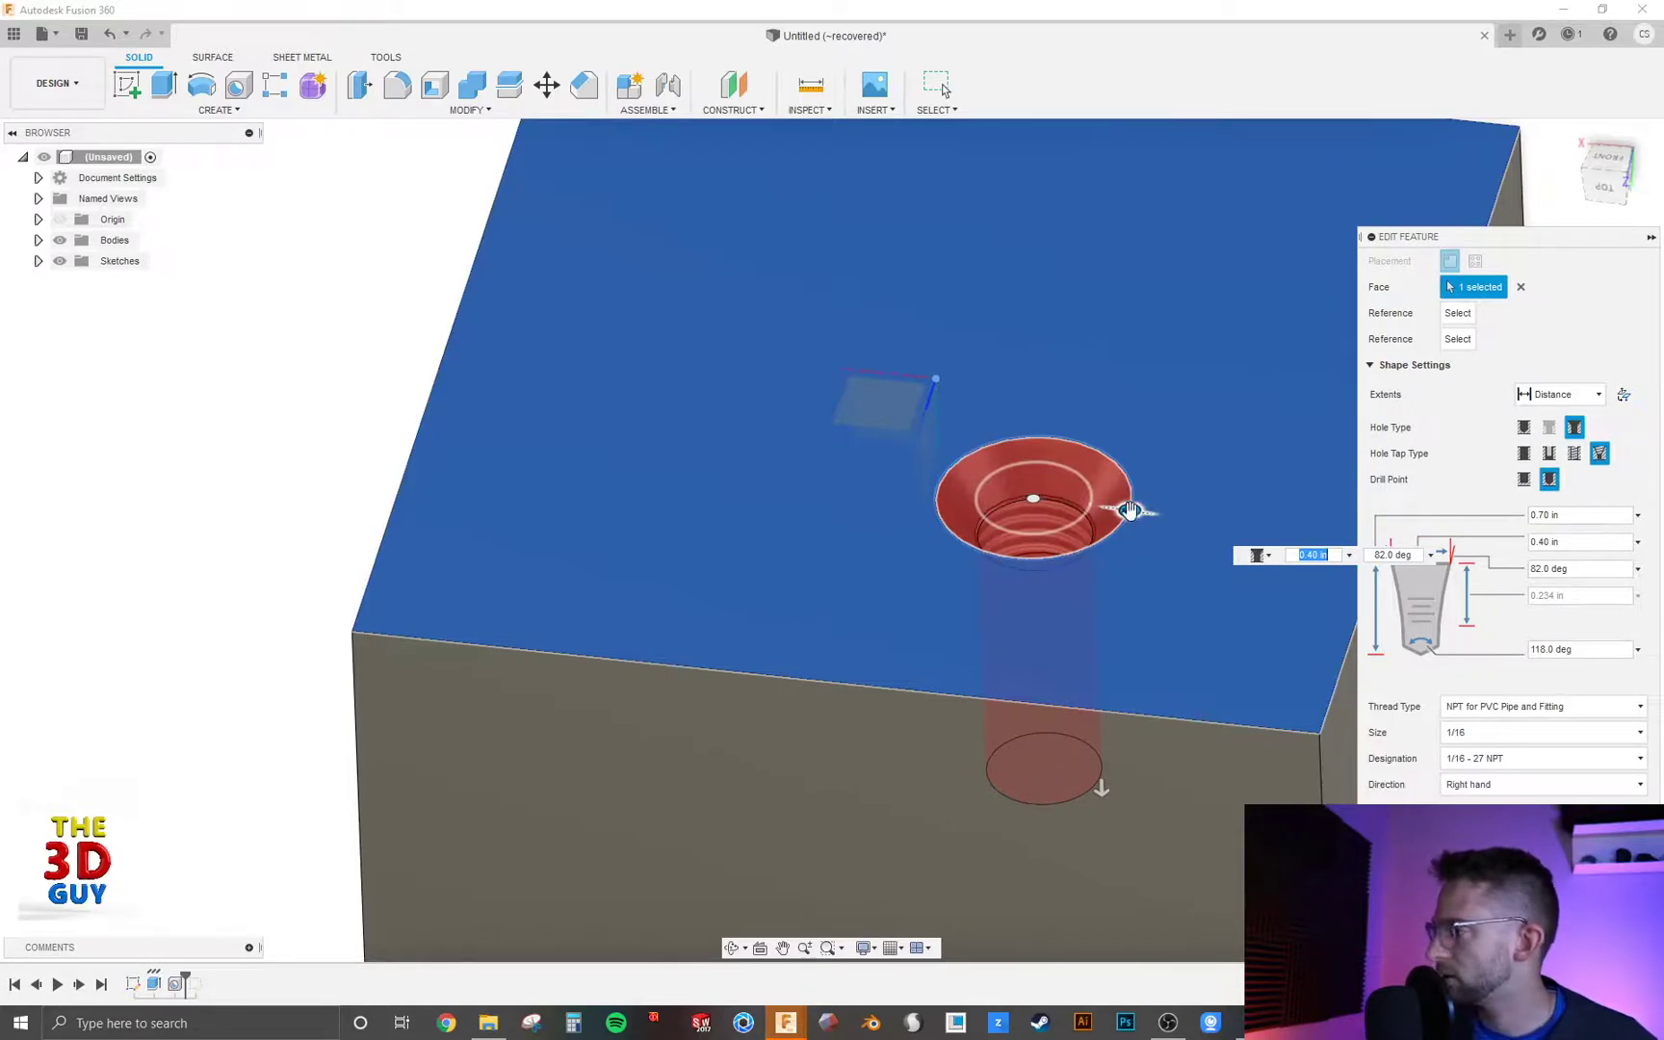
drag(1130, 510, 1079, 510)
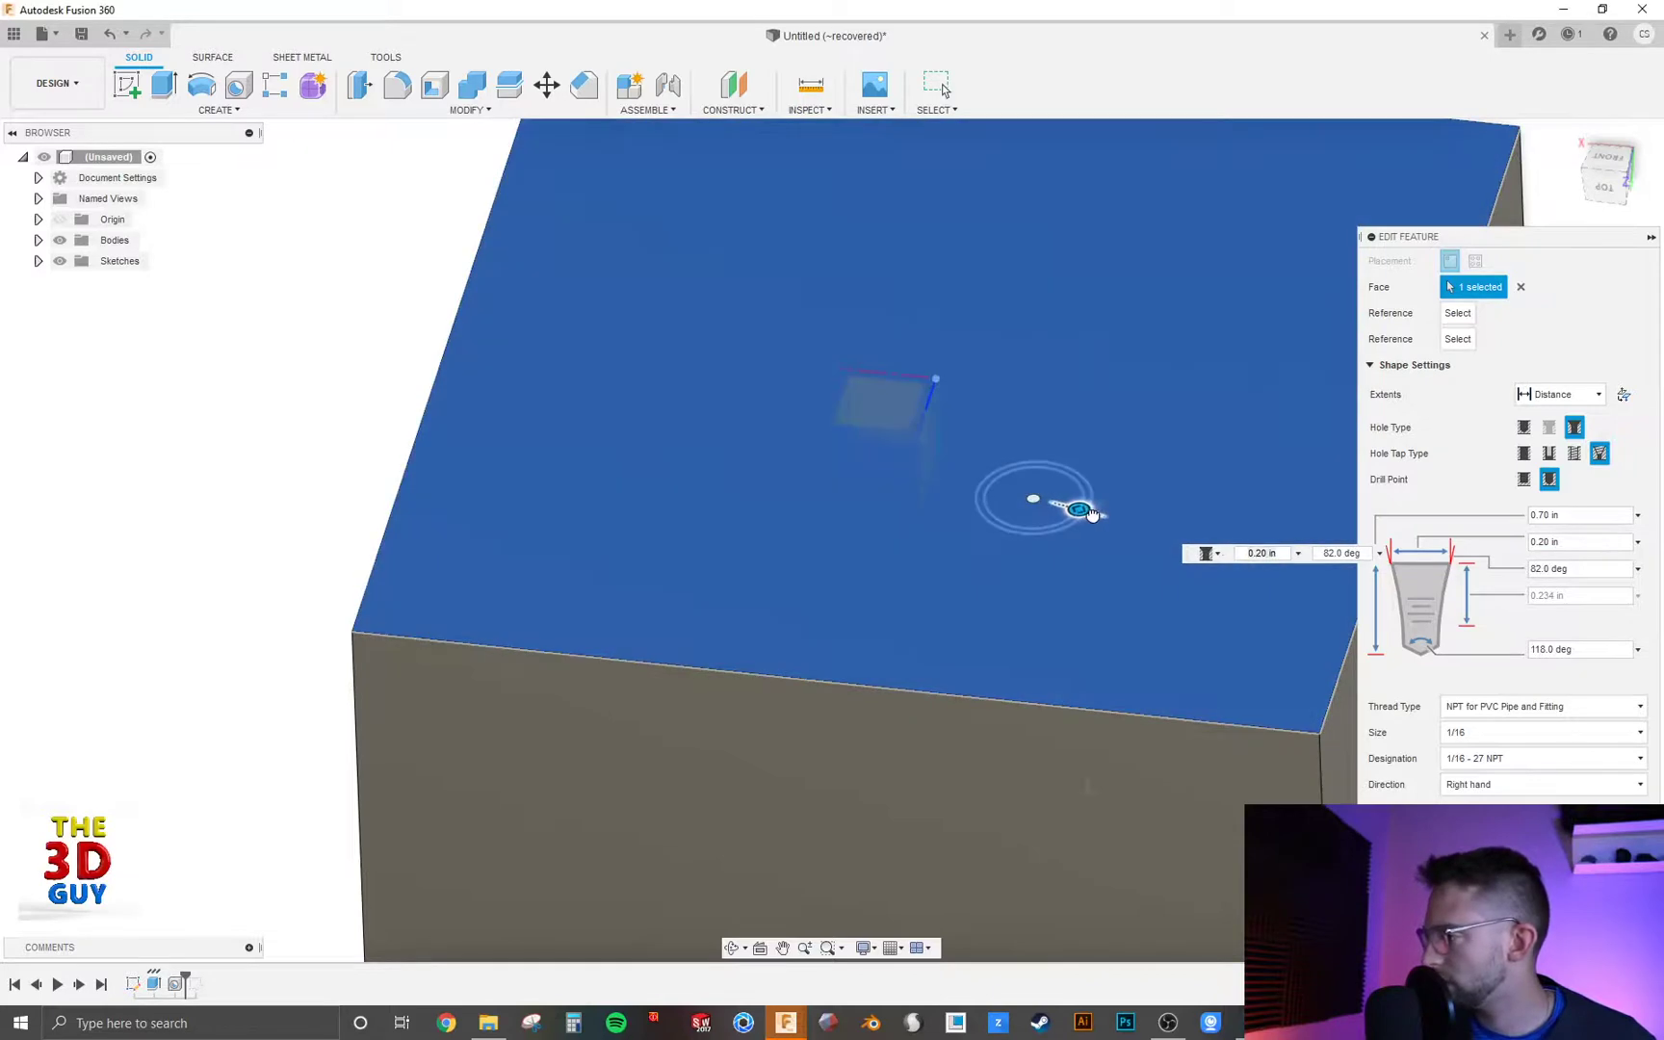
drag(1092, 514, 1104, 520)
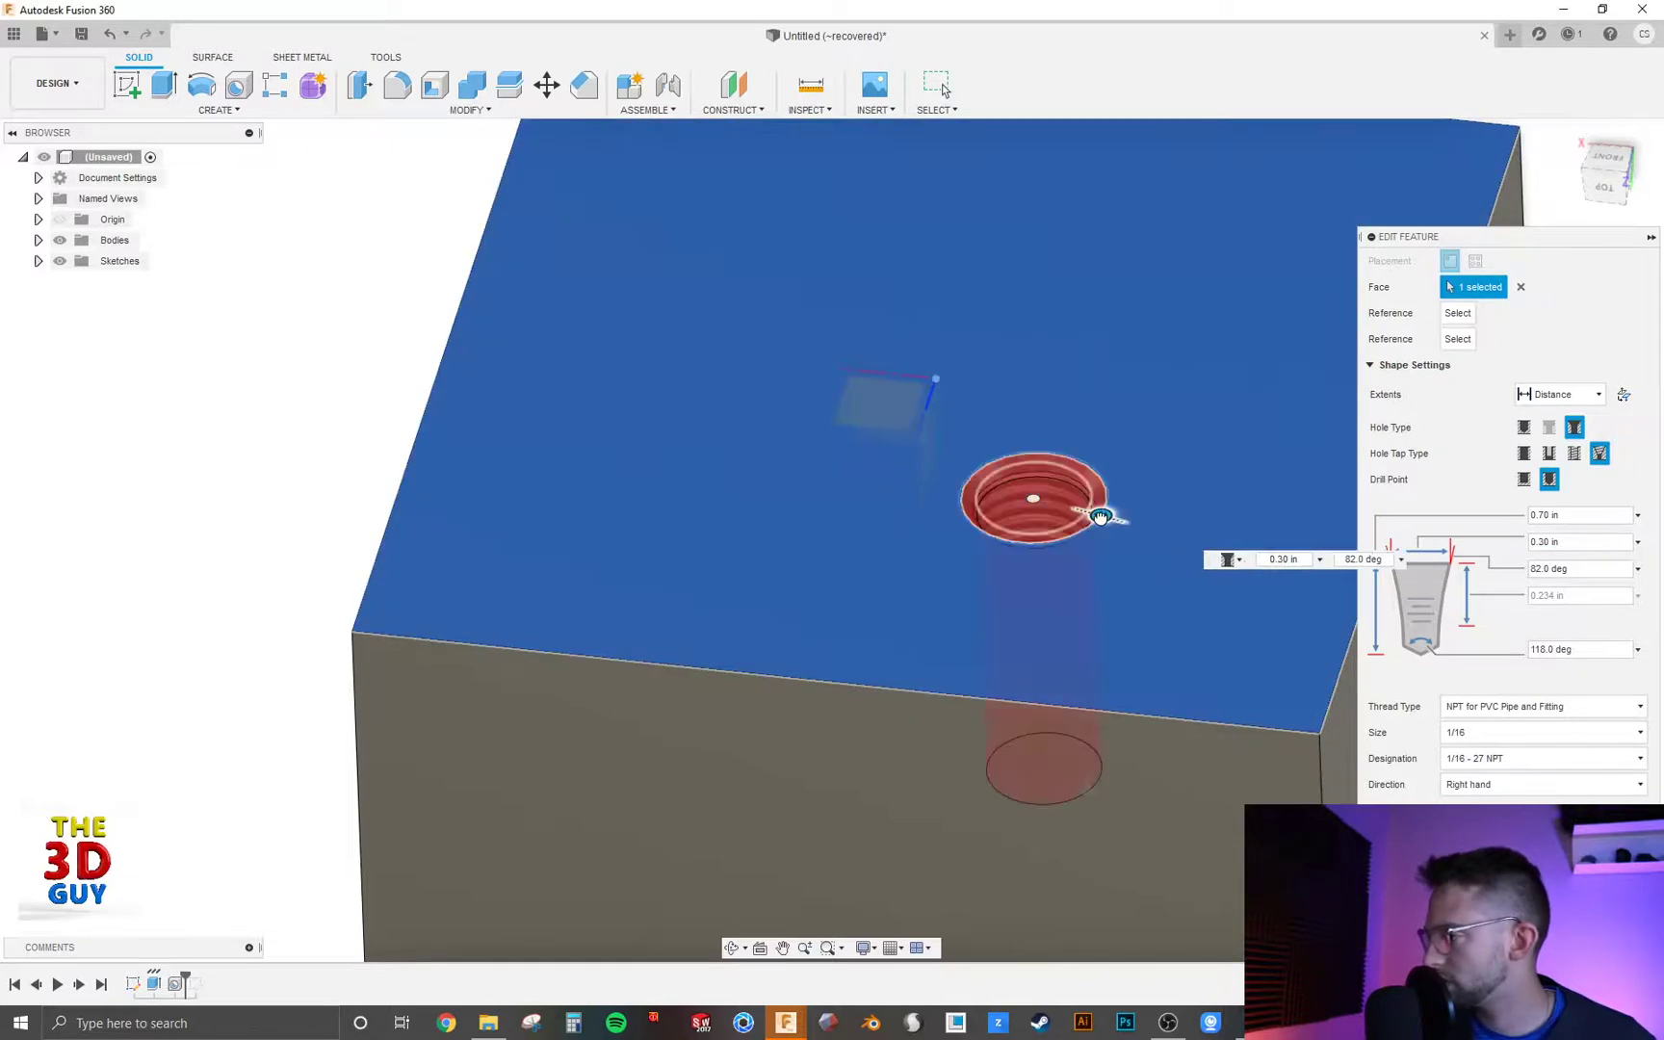
shift+middle_drag(992, 673, 1117, 650)
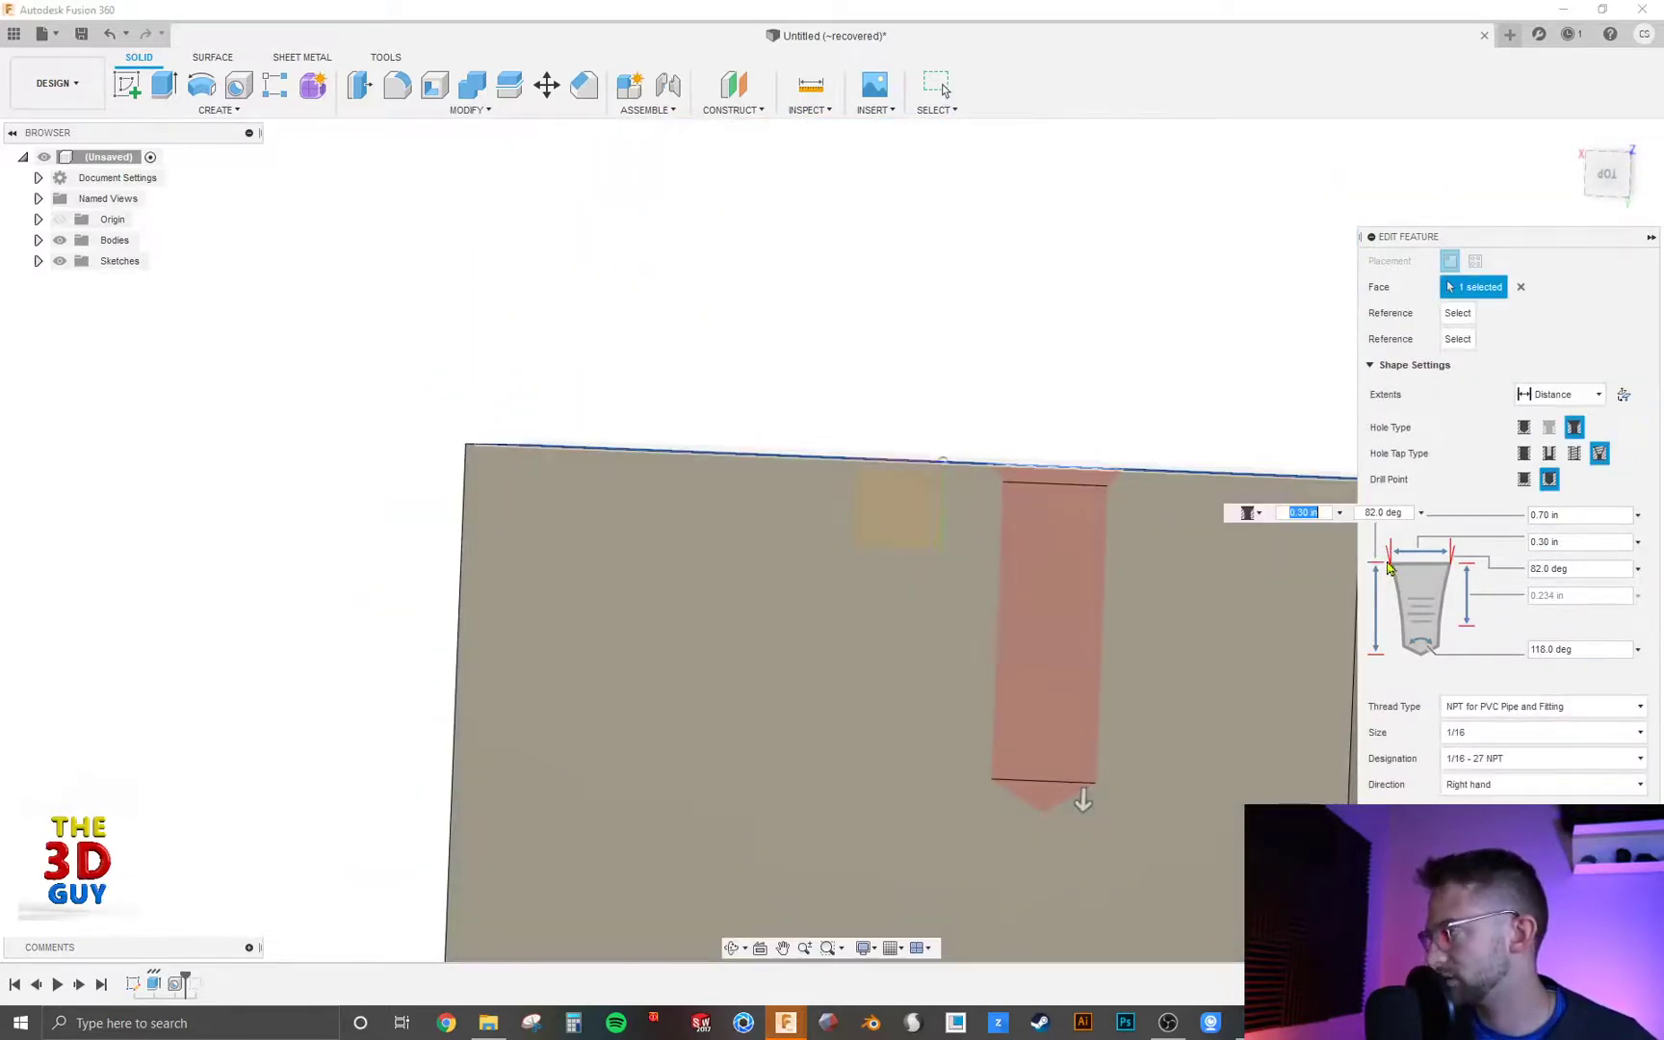
click(1523, 479)
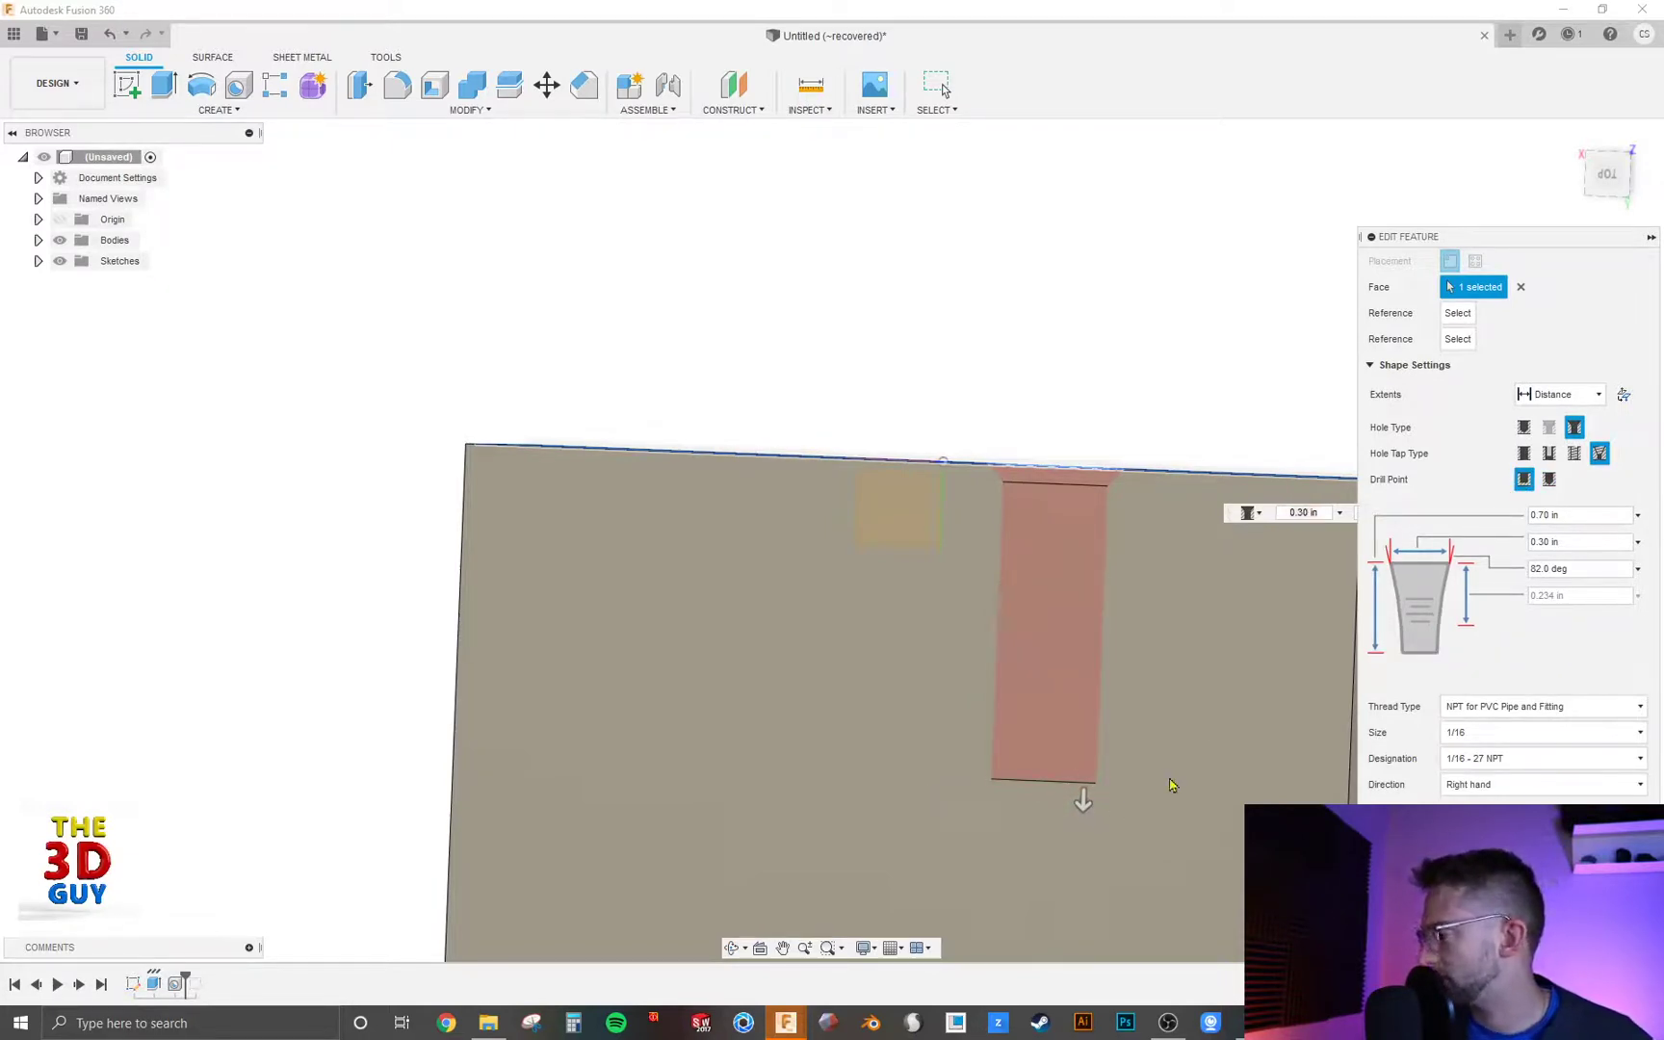
key(F5)
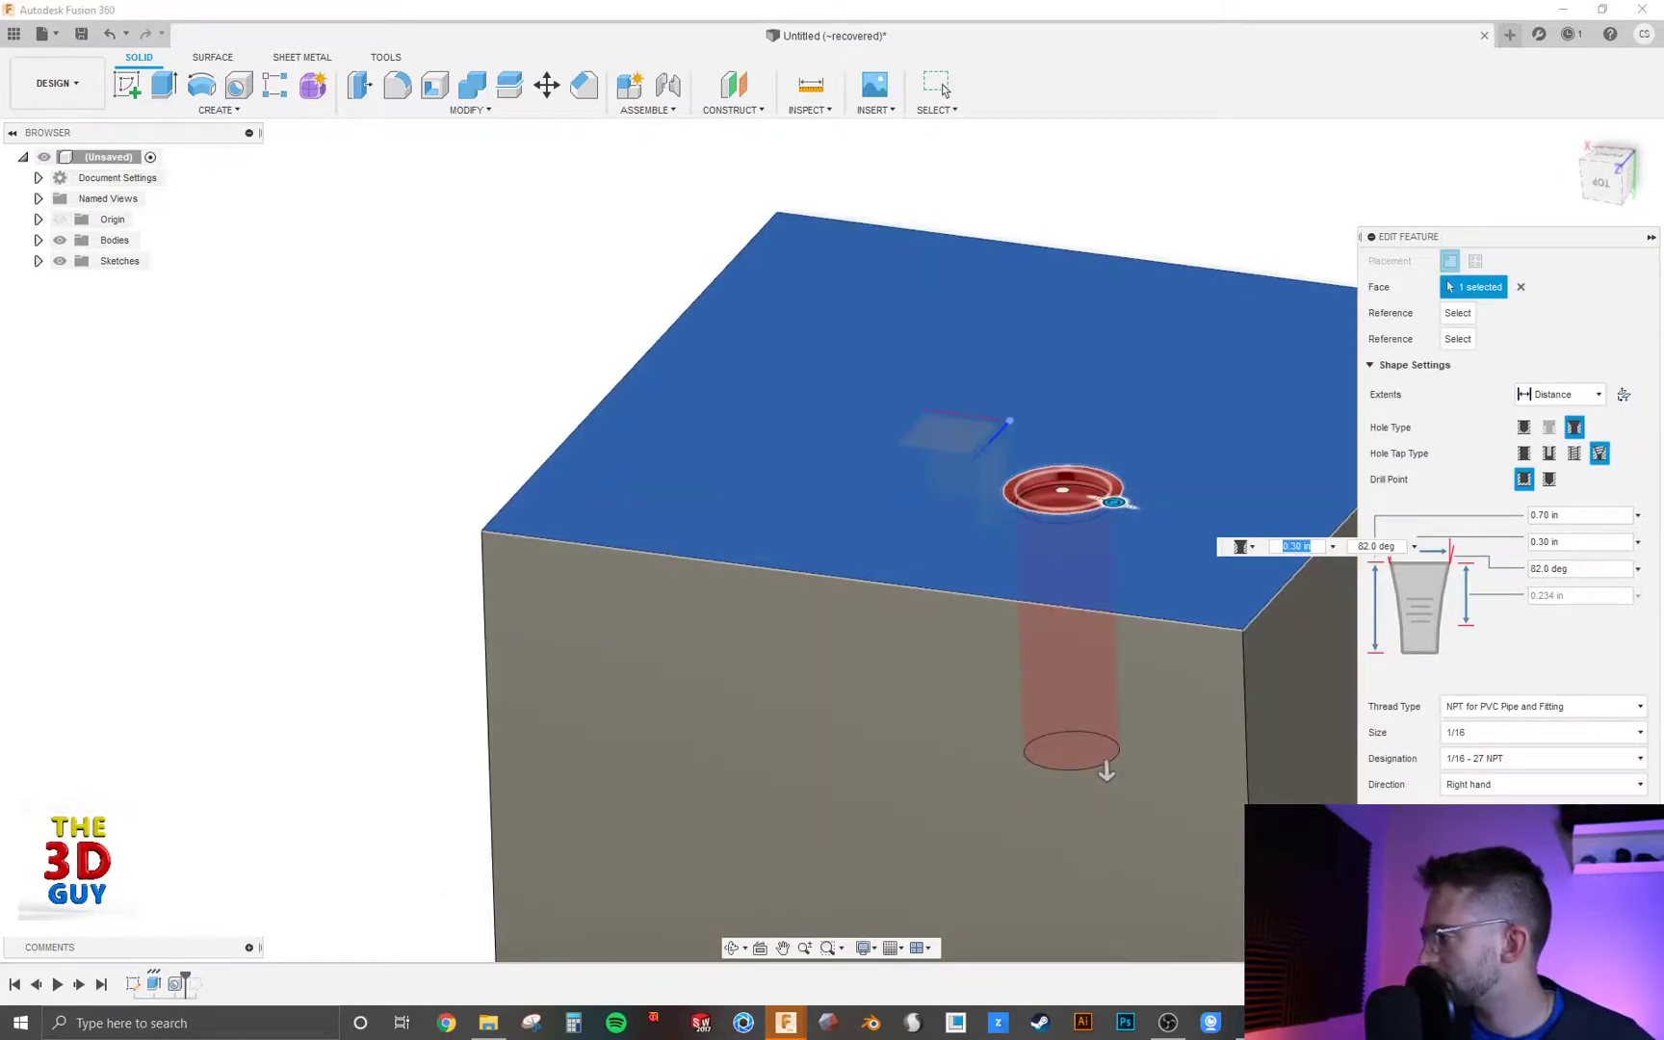
key(Return)
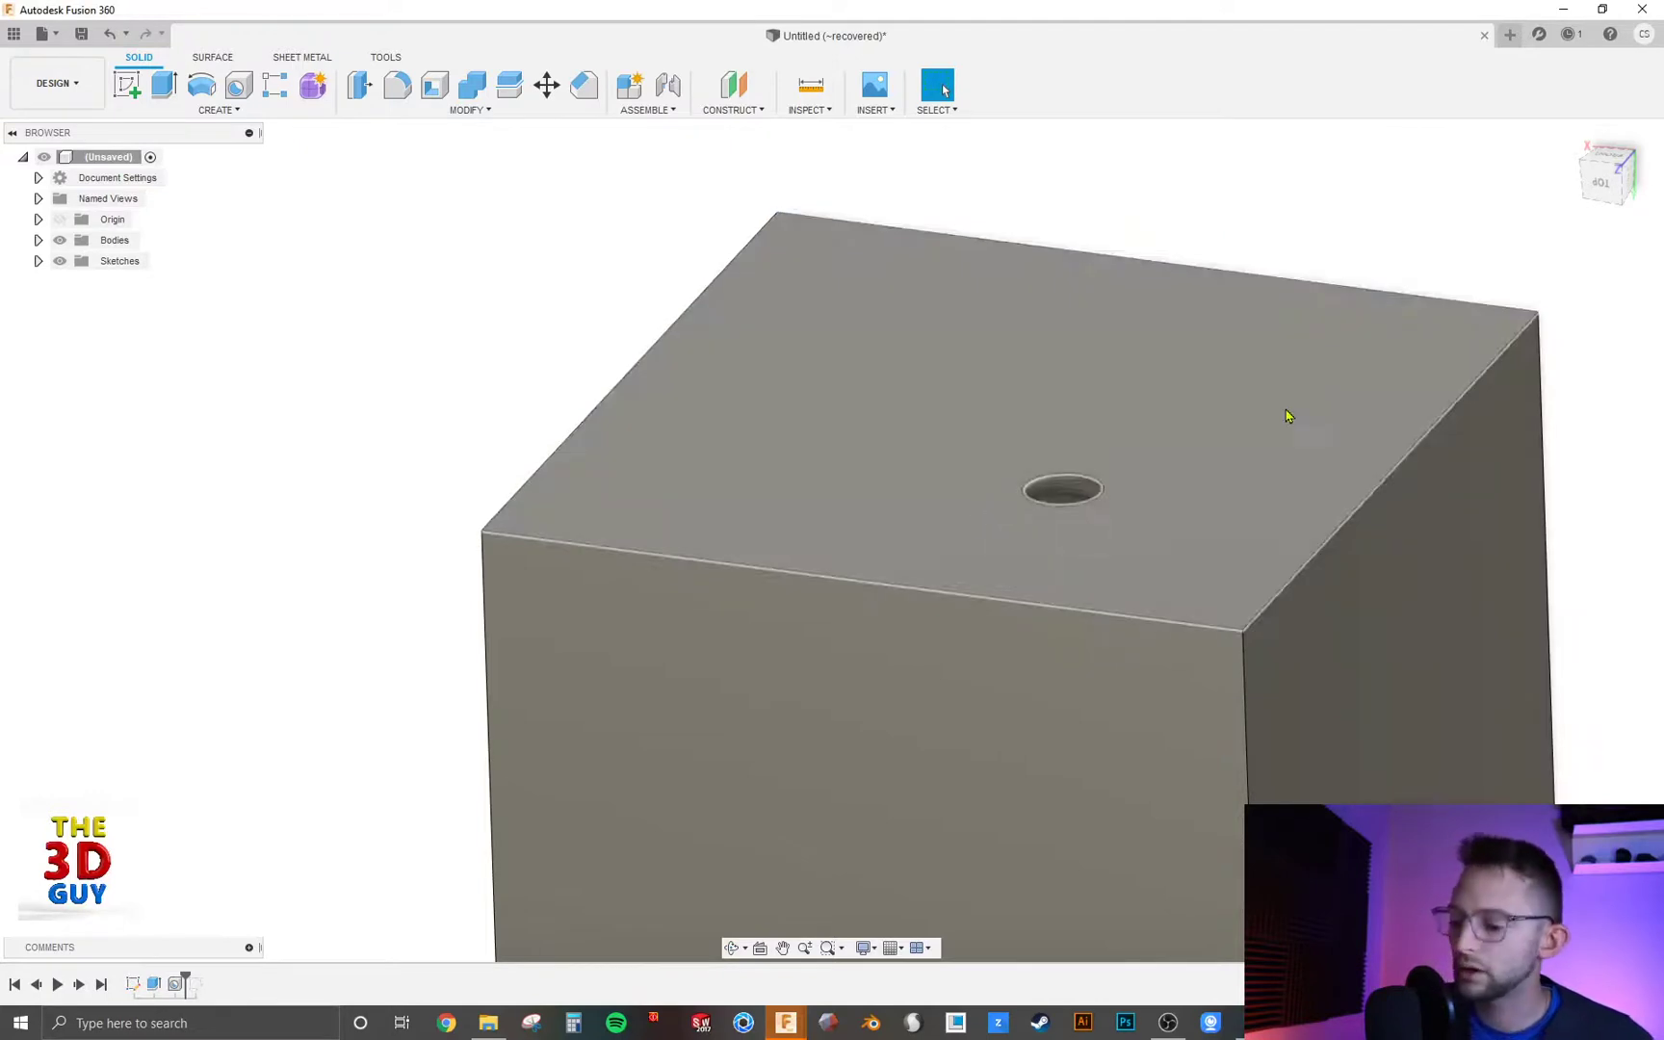
Undo the hole, return to Home view, and start a From Sketch (Multiple Holes) hole
key(ctrl+z)
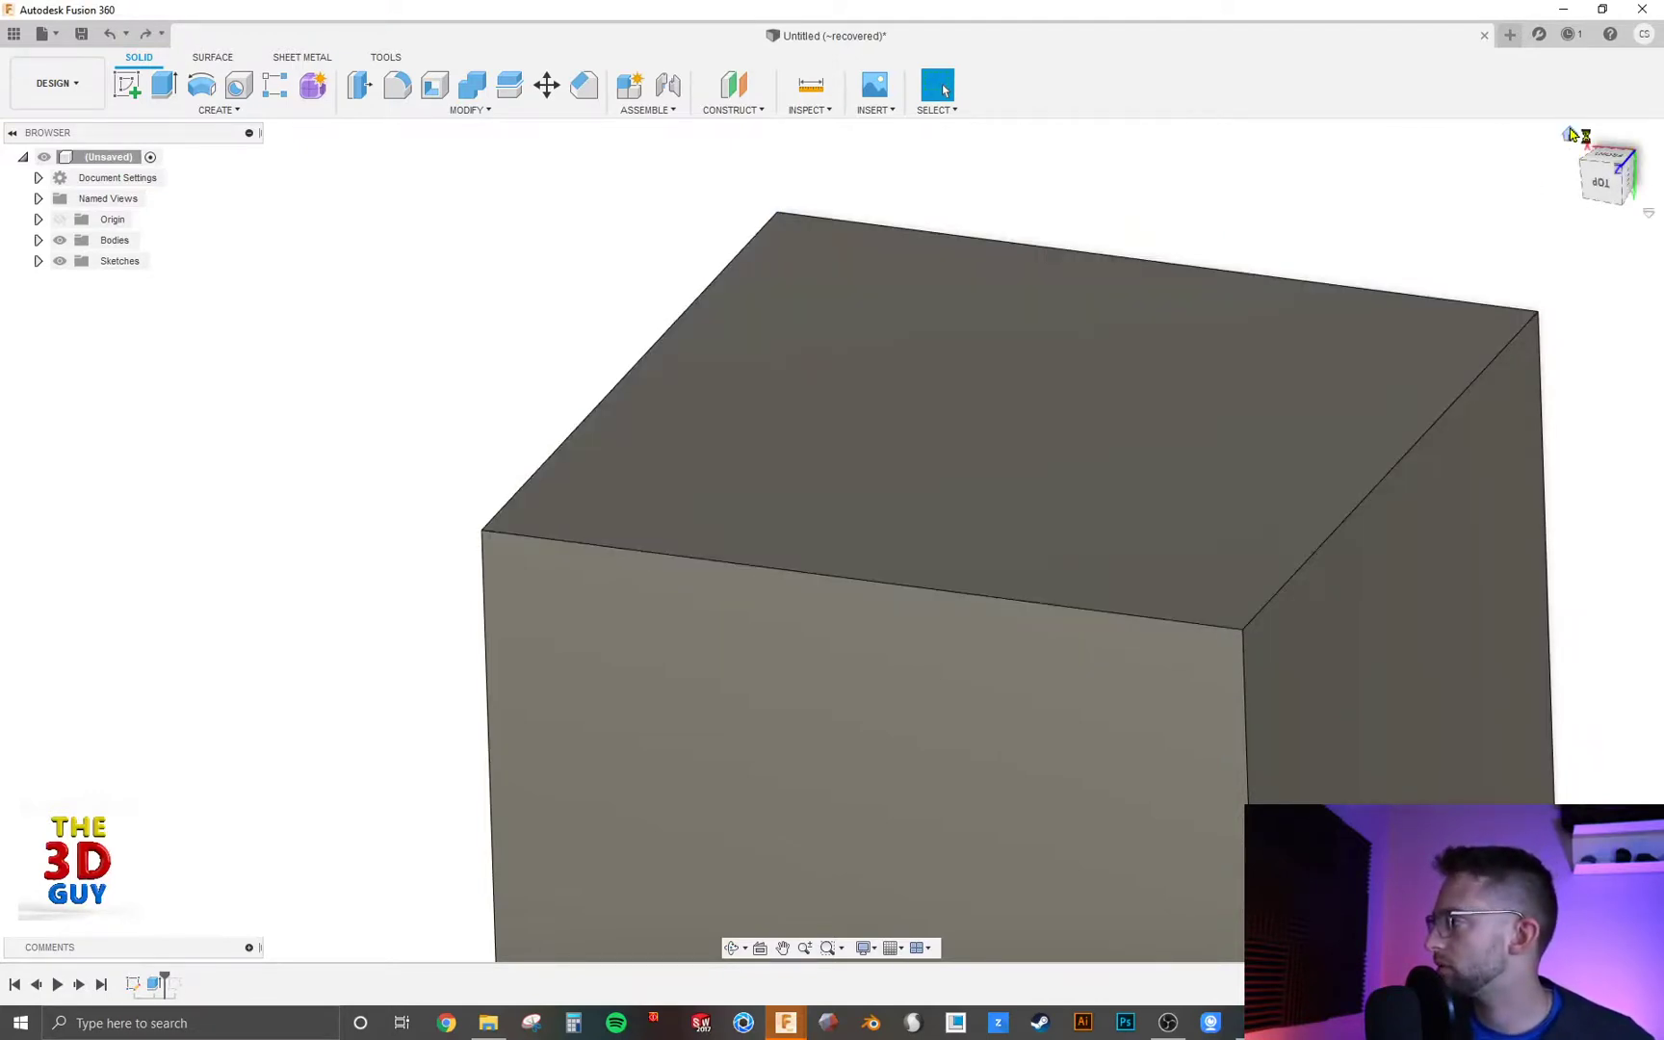
click(1574, 137)
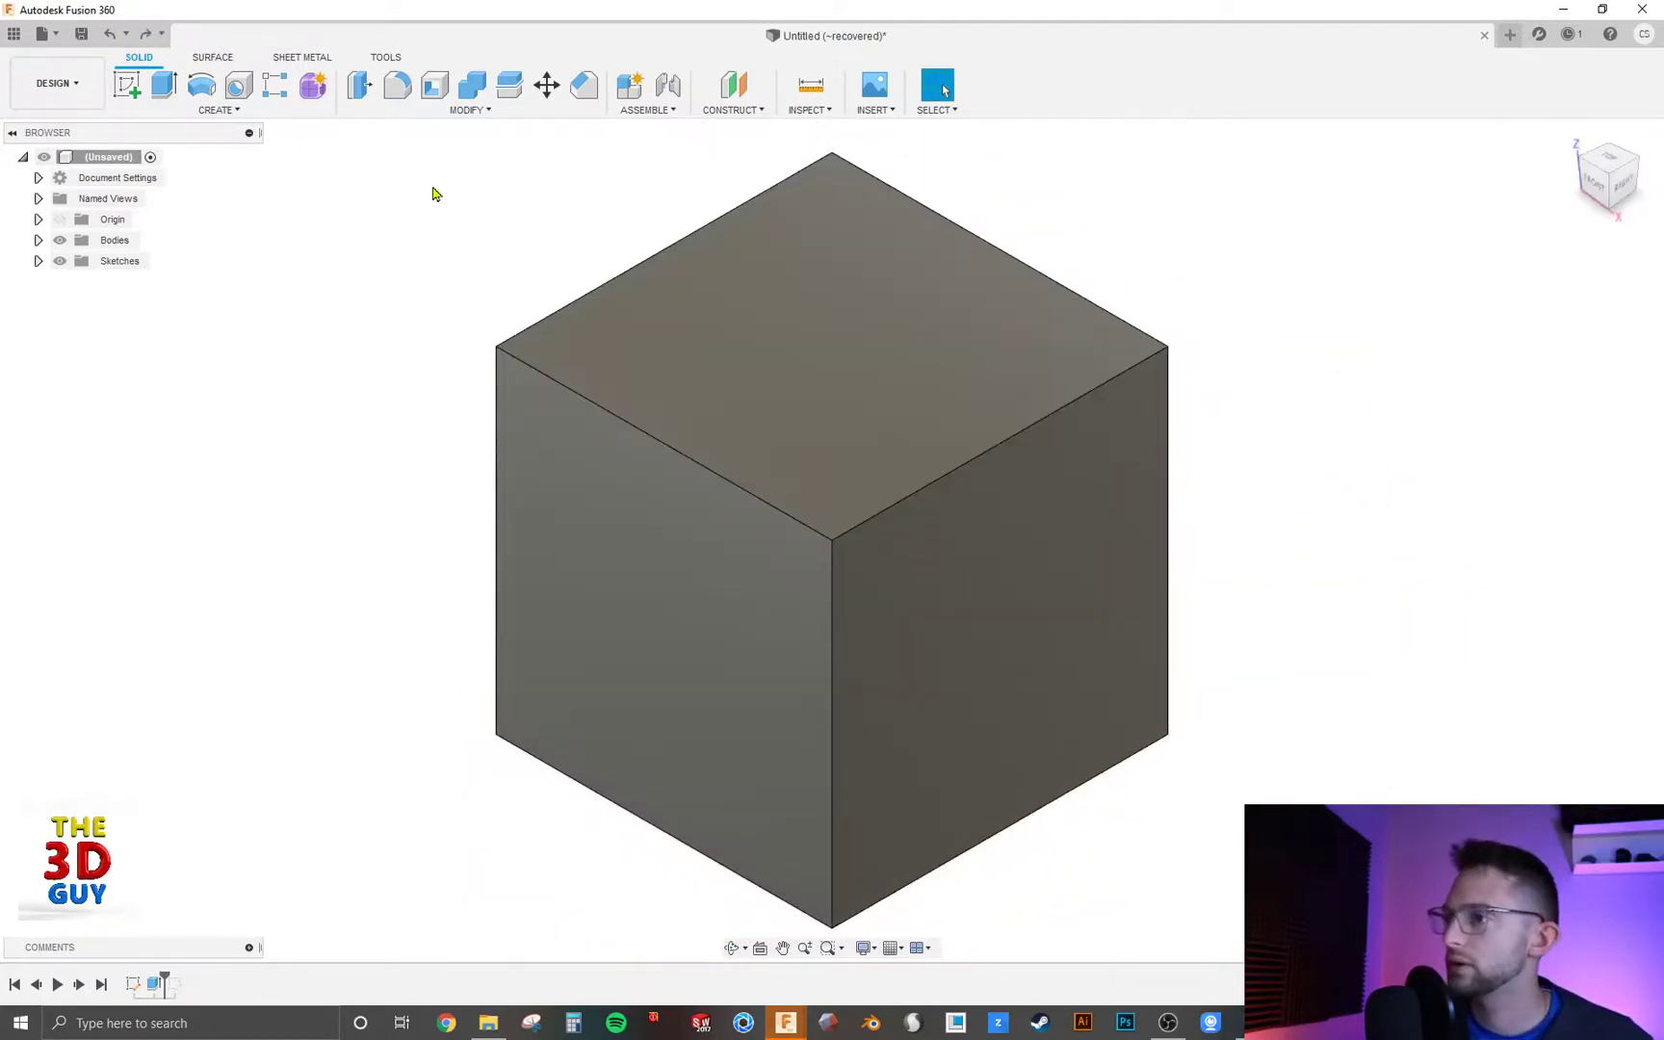
click(238, 85)
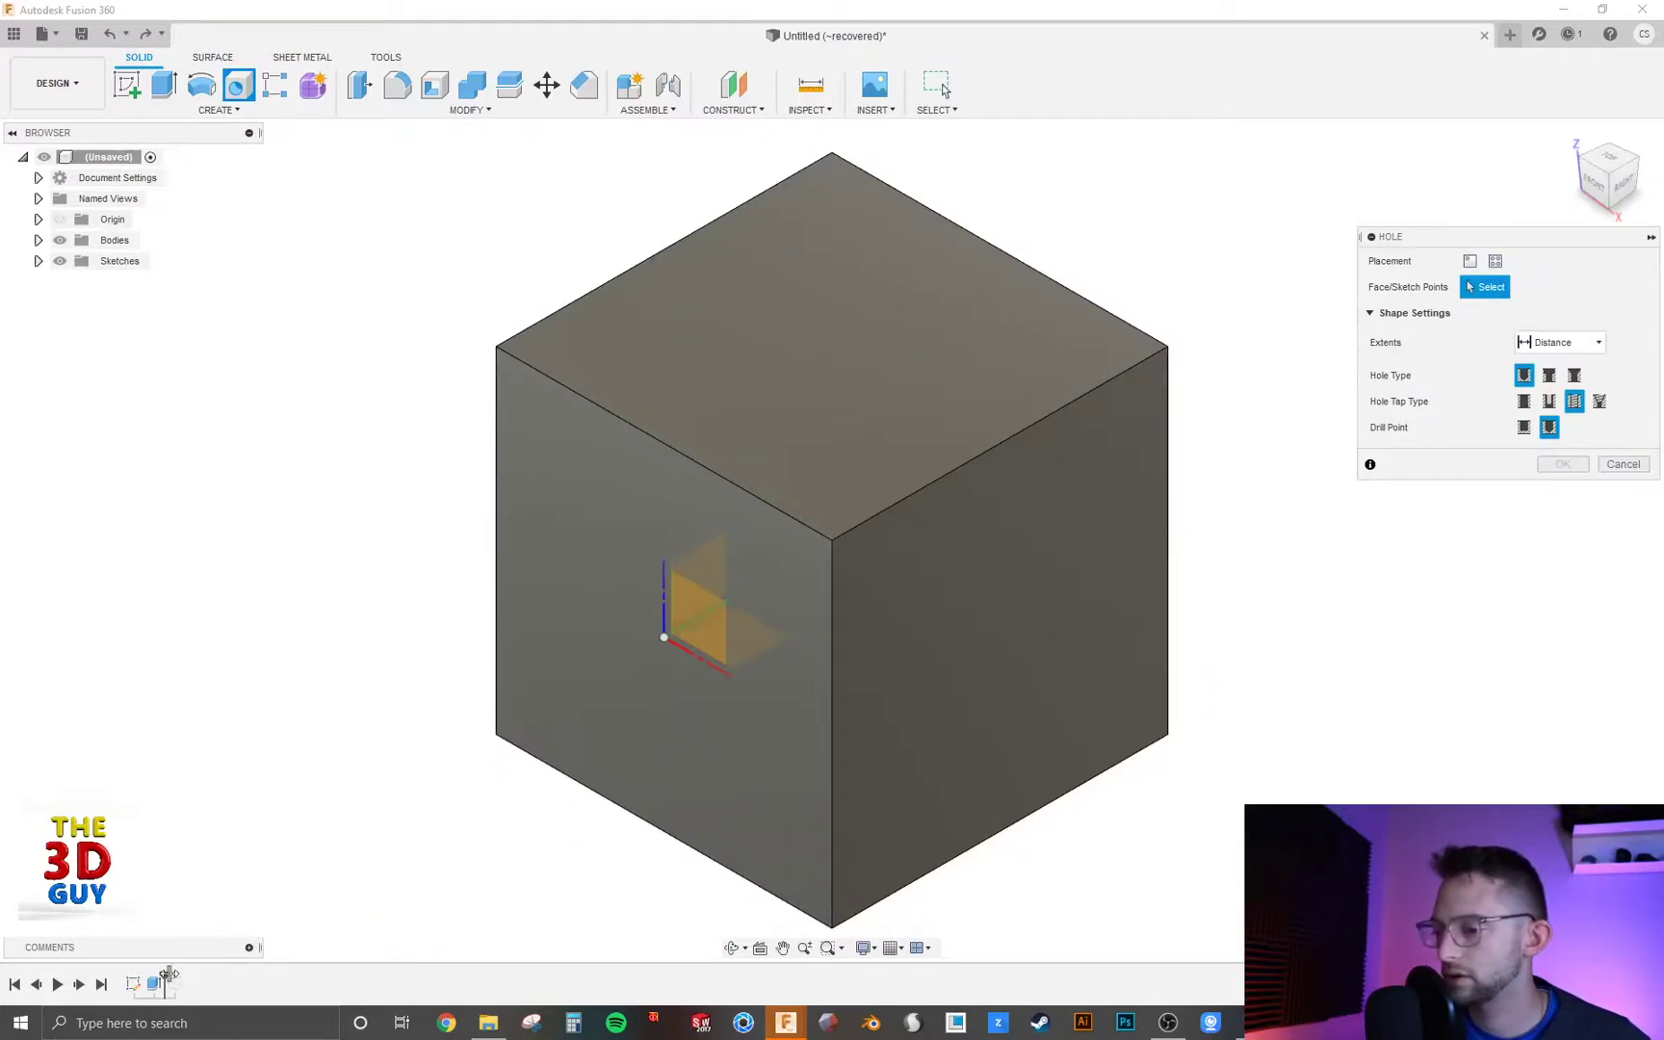
key(Escape)
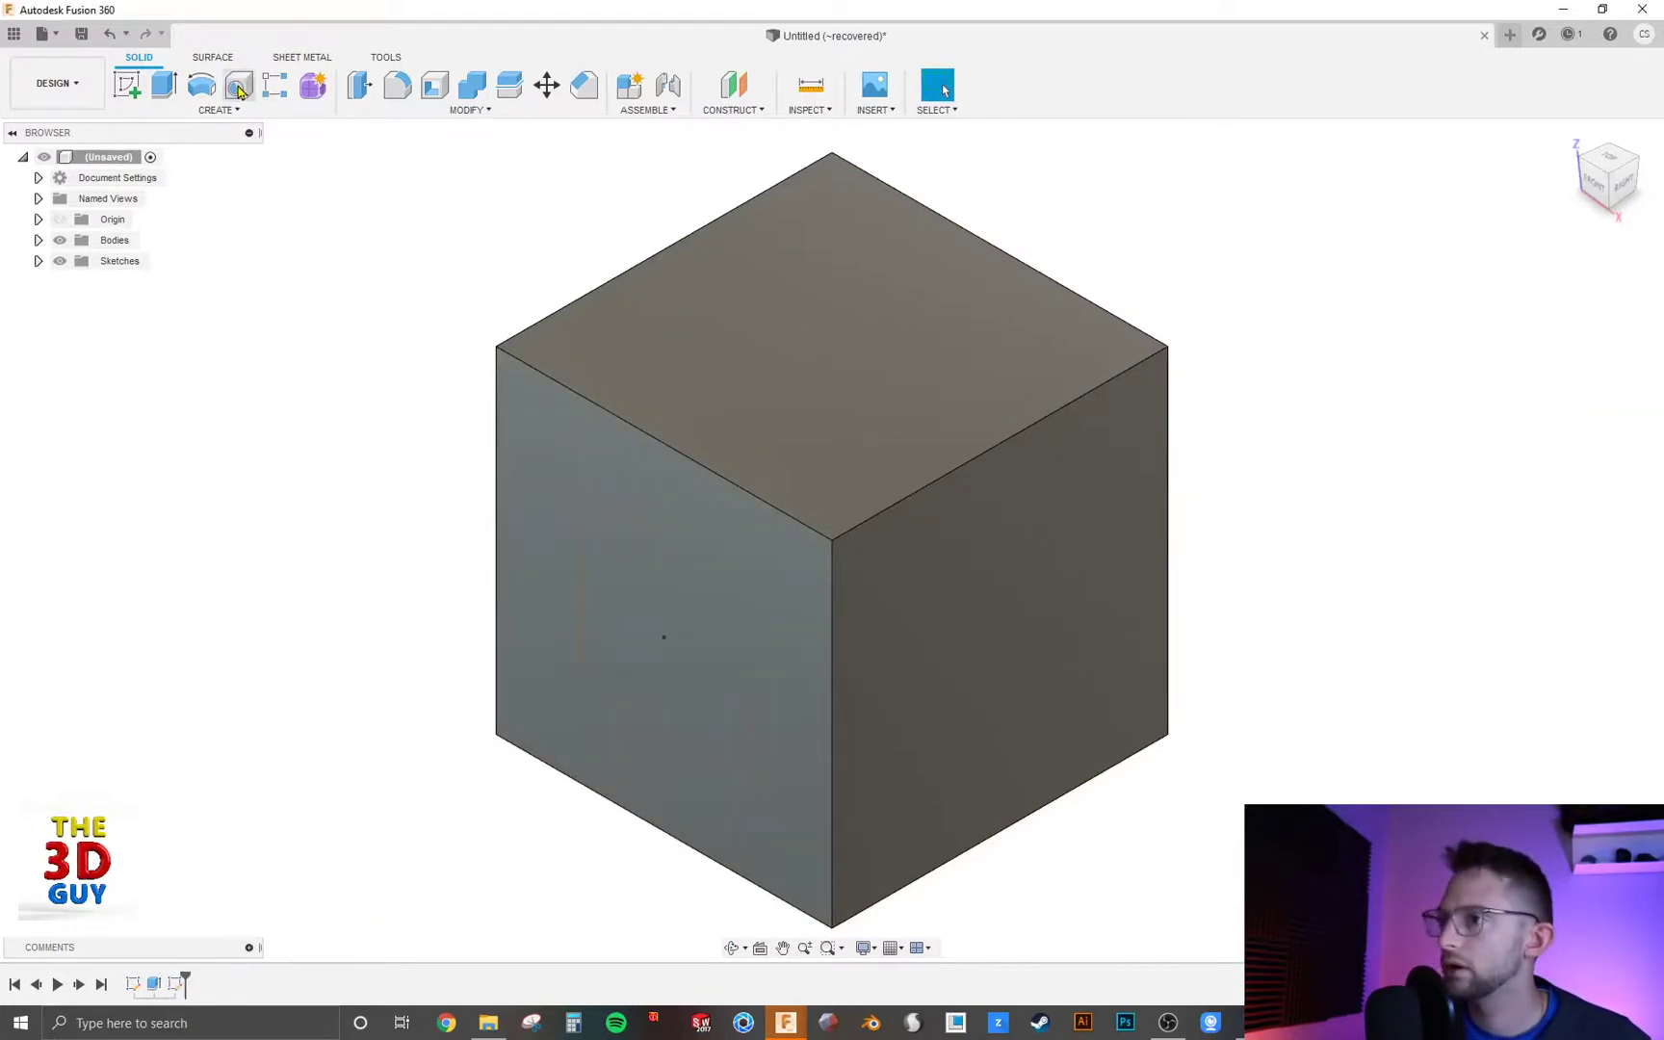
click(237, 85)
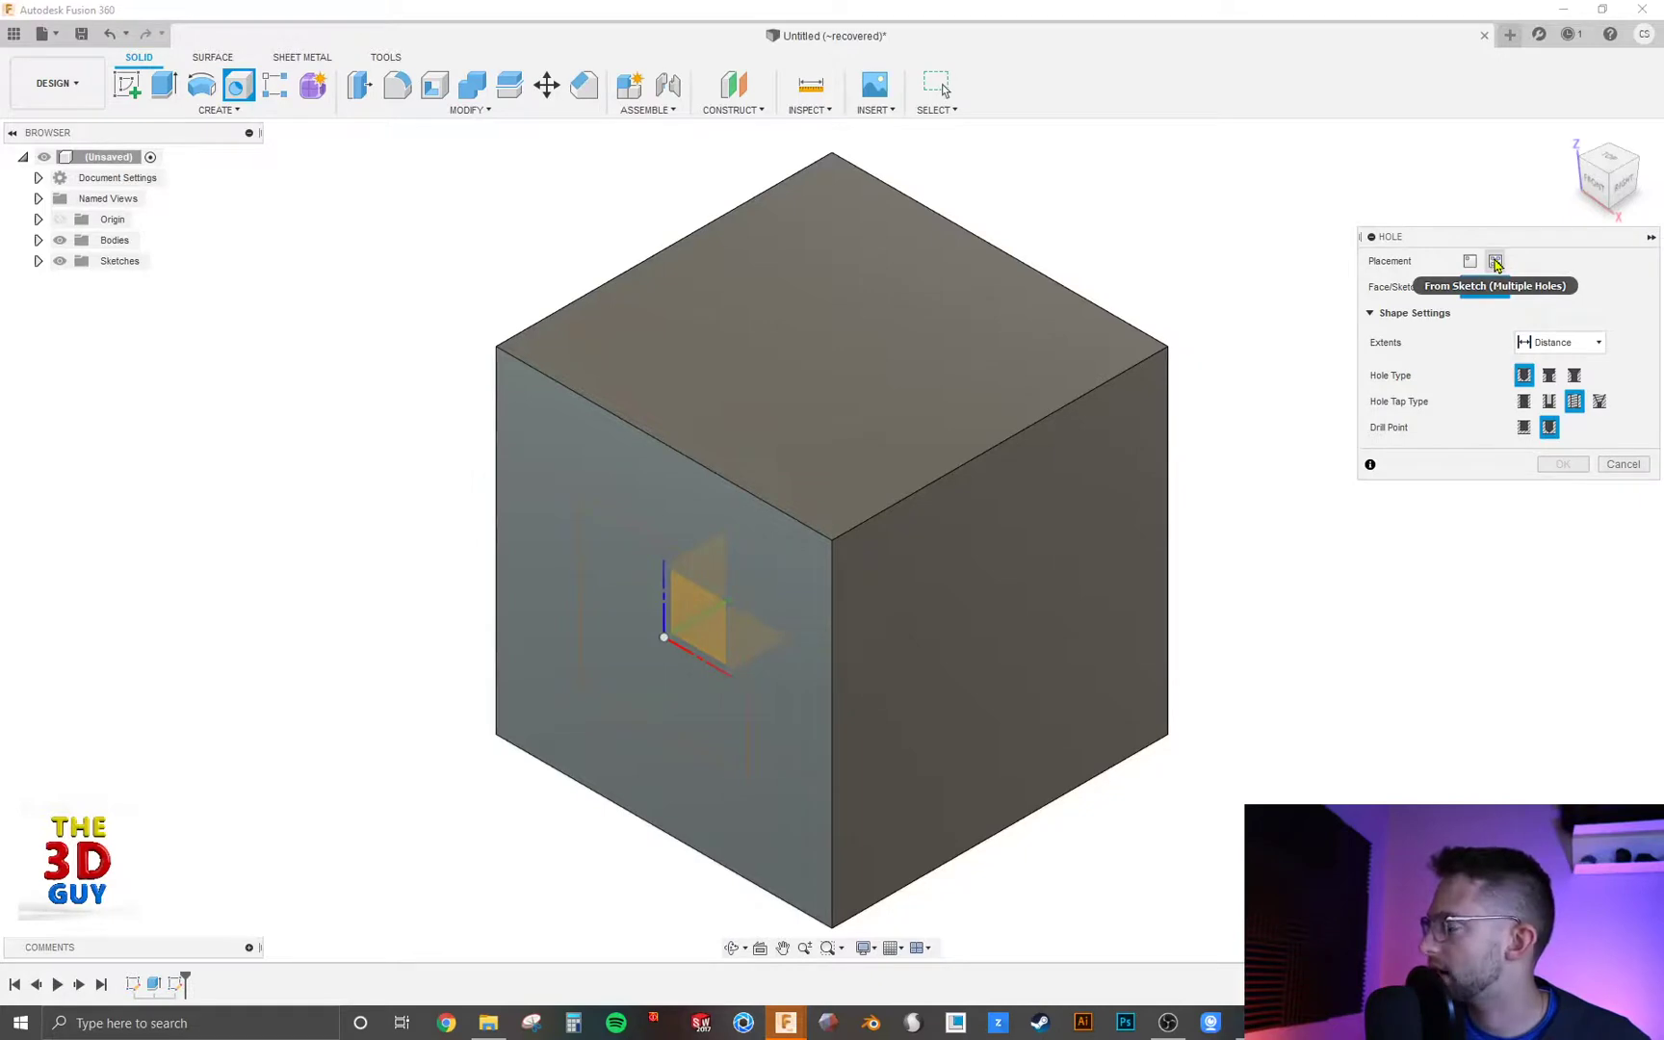
click(1496, 262)
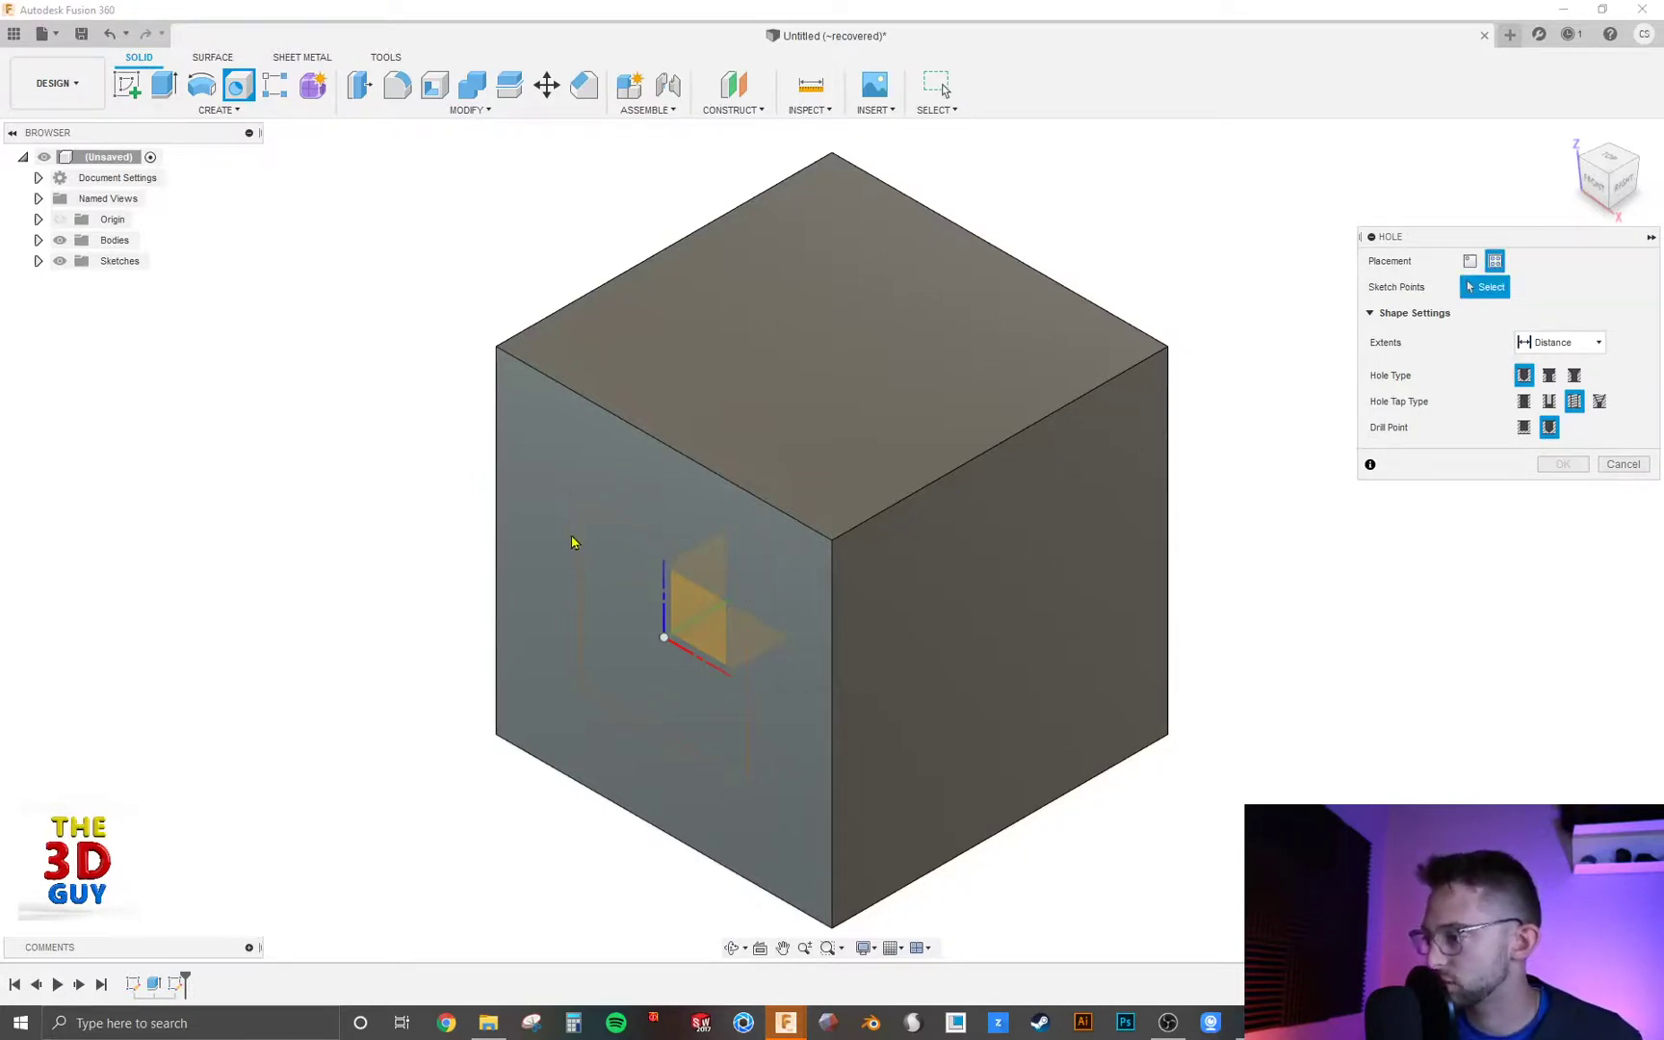
Pick the four sketch points on the cube face for 1/4-20 UNC tapped holes
click(580, 492)
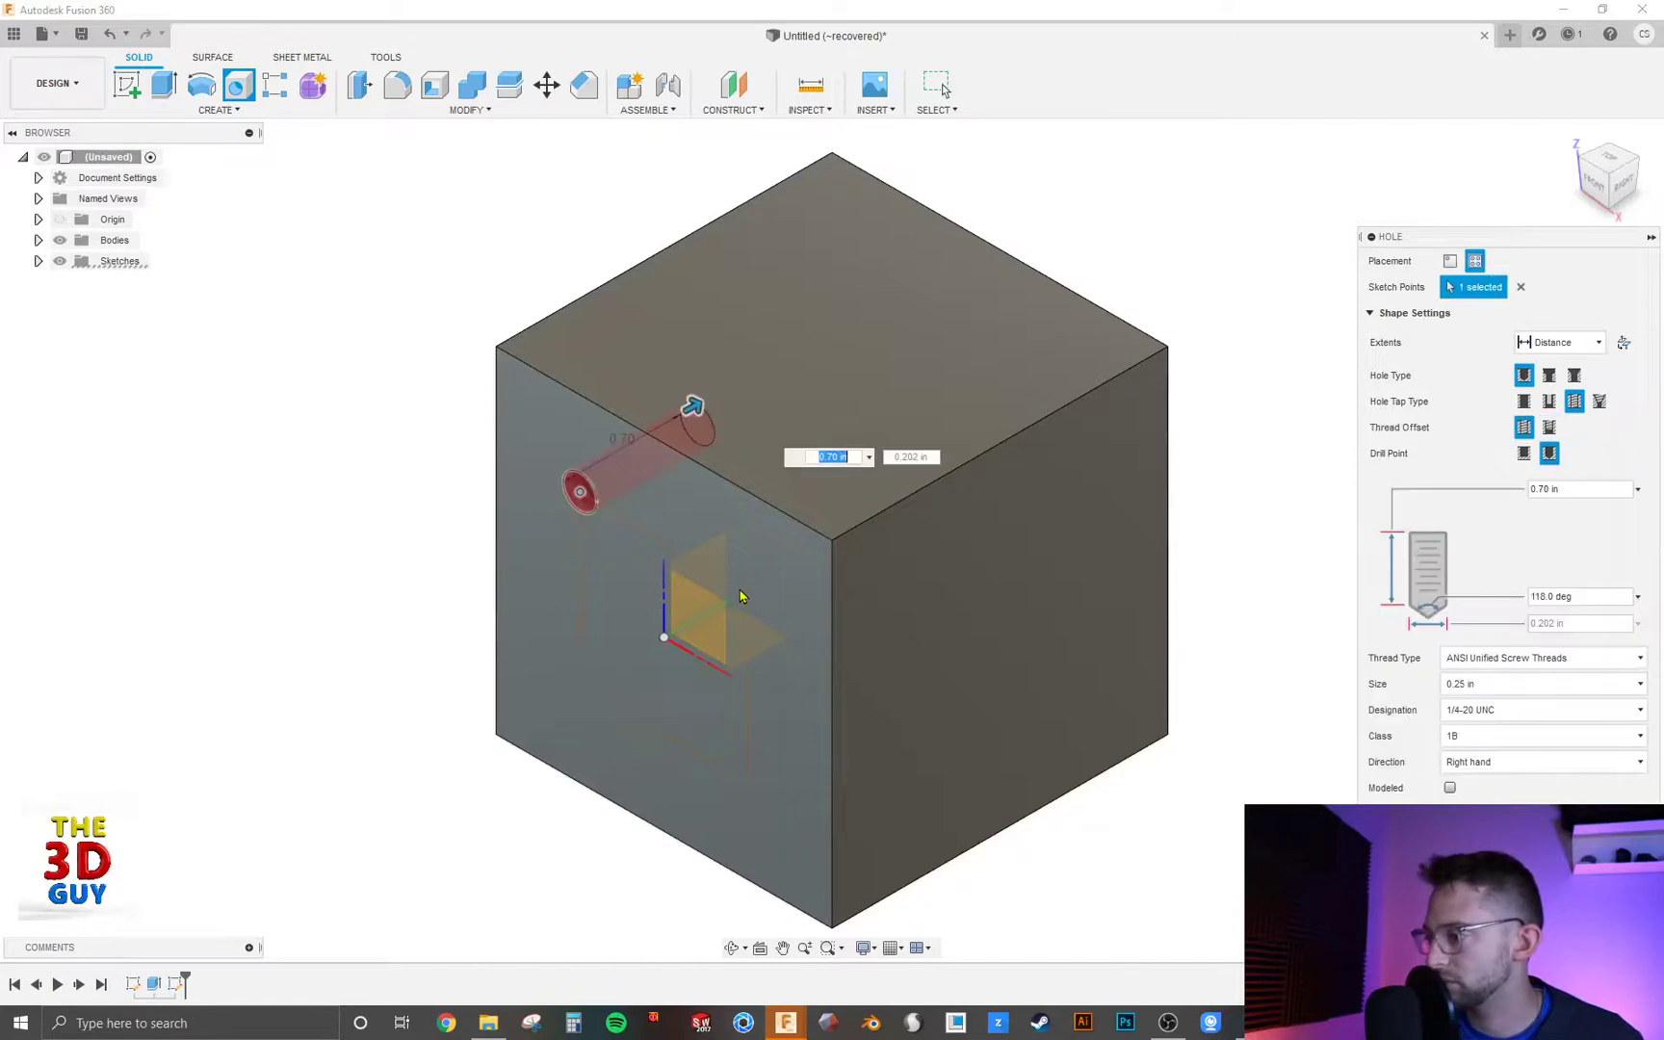
click(747, 589)
click(747, 782)
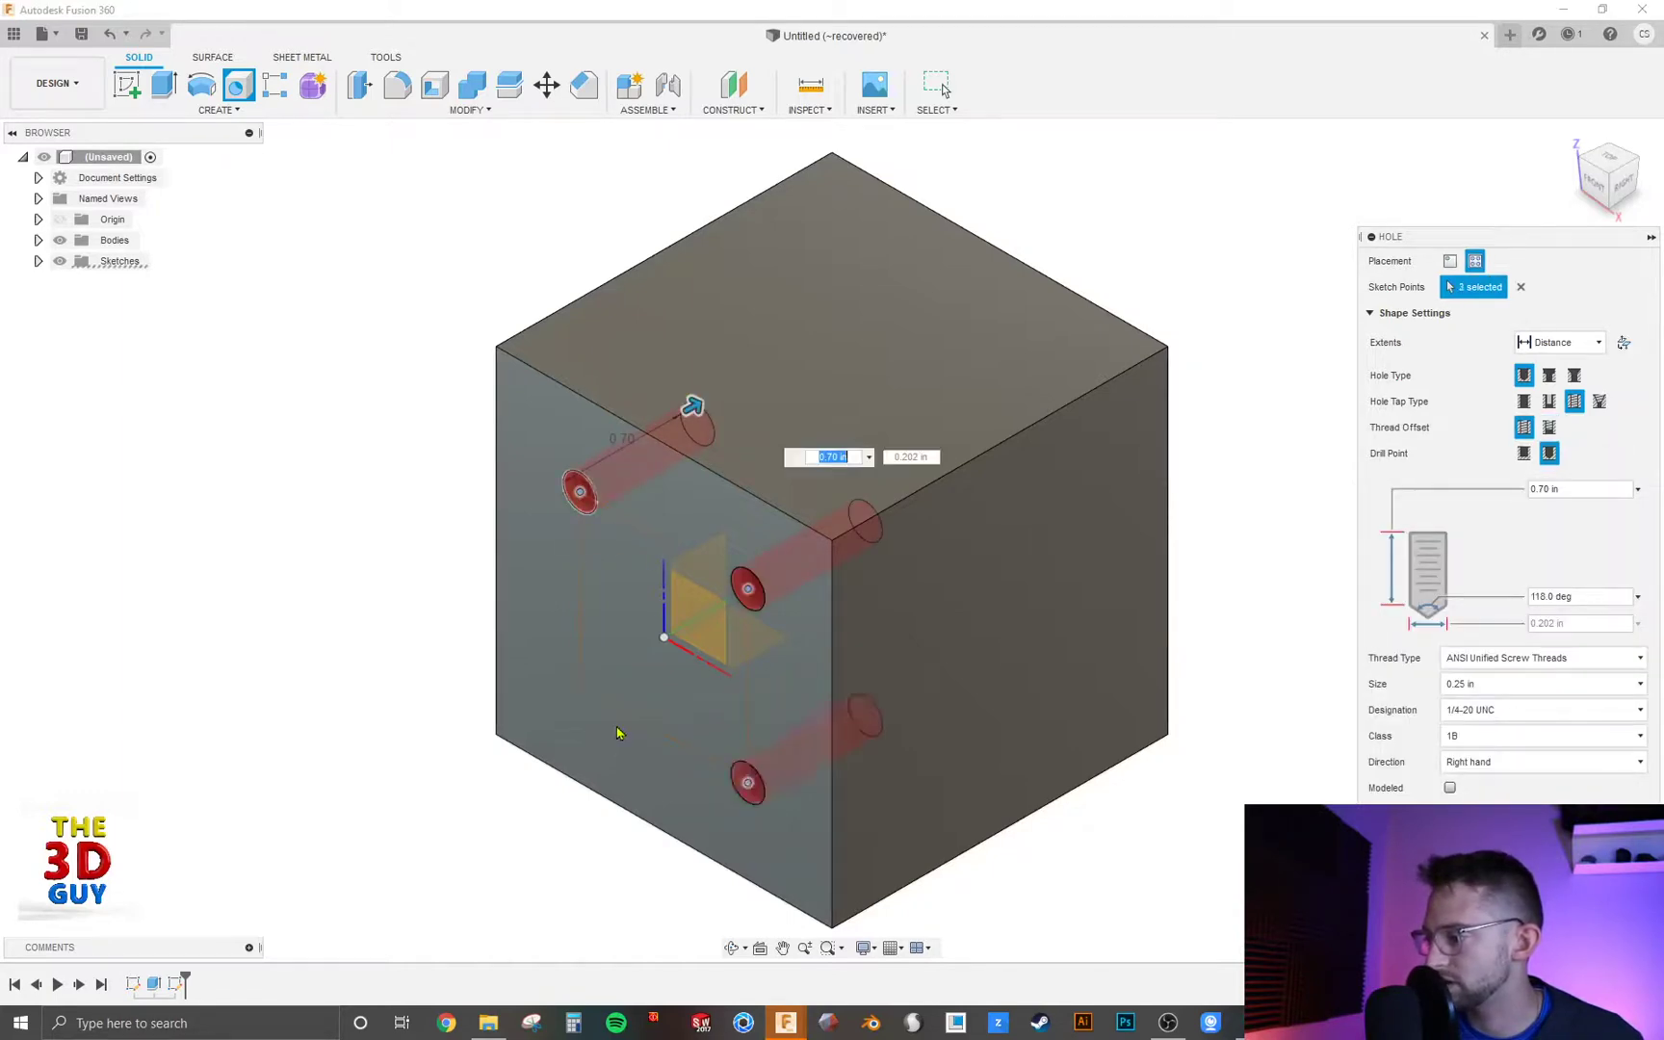
click(579, 685)
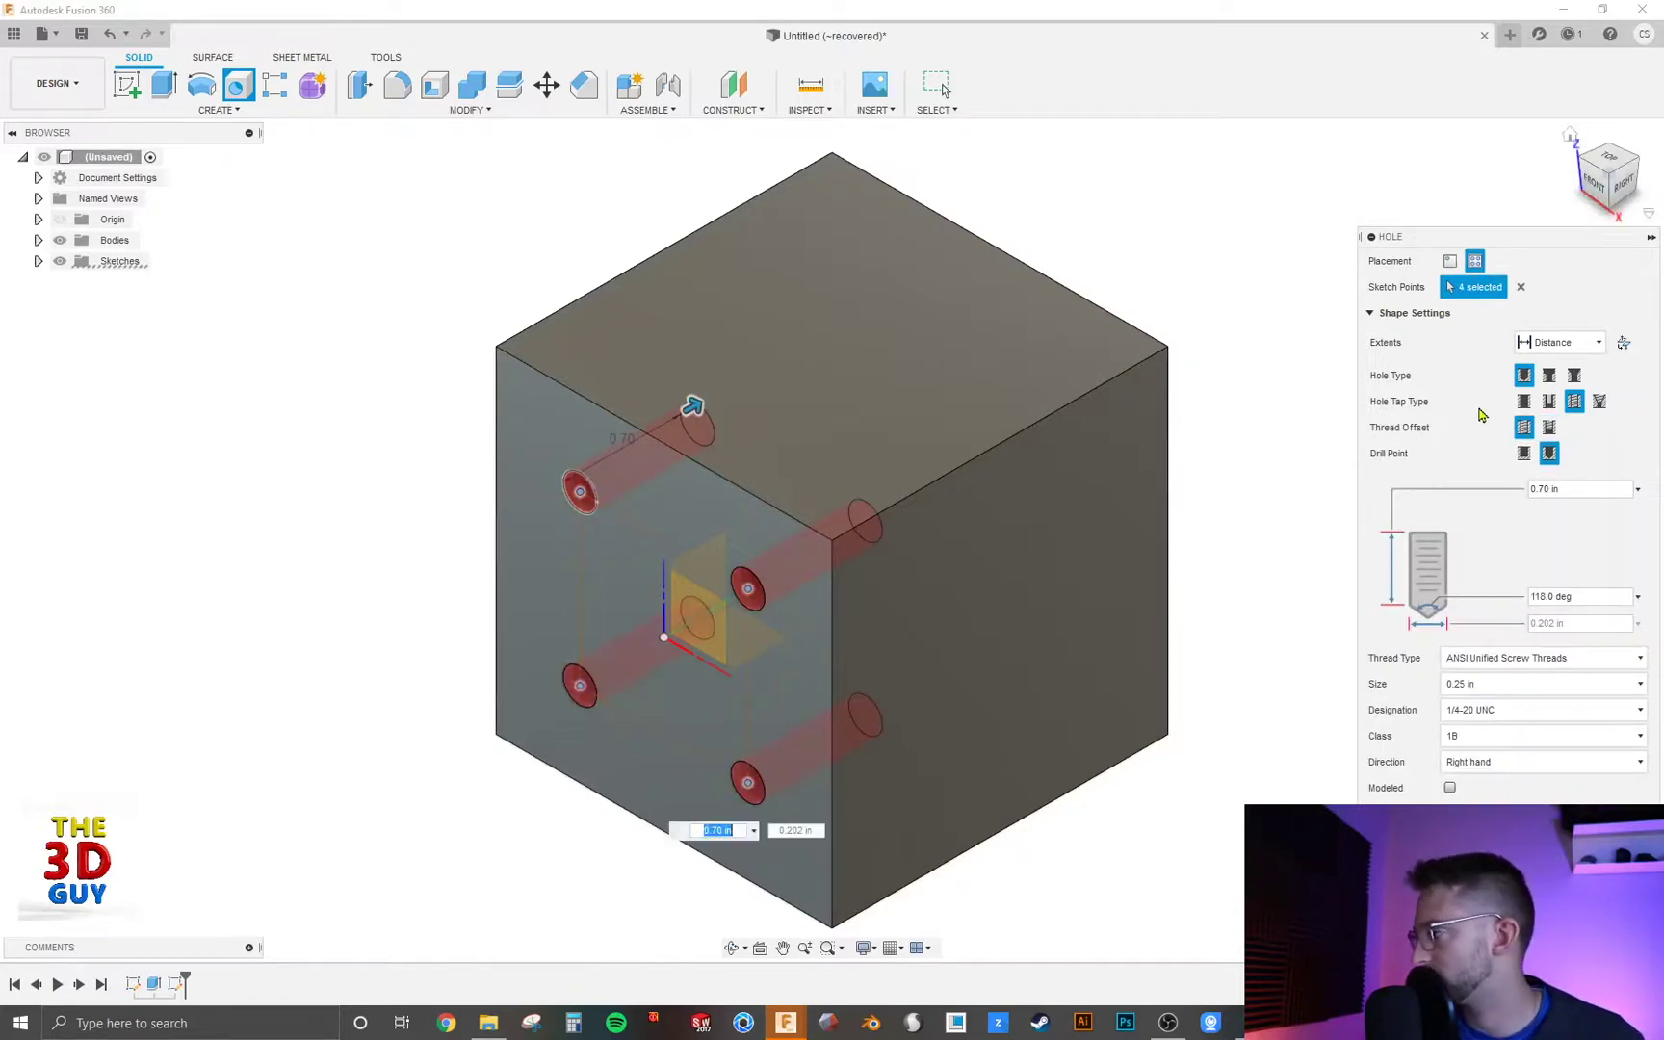